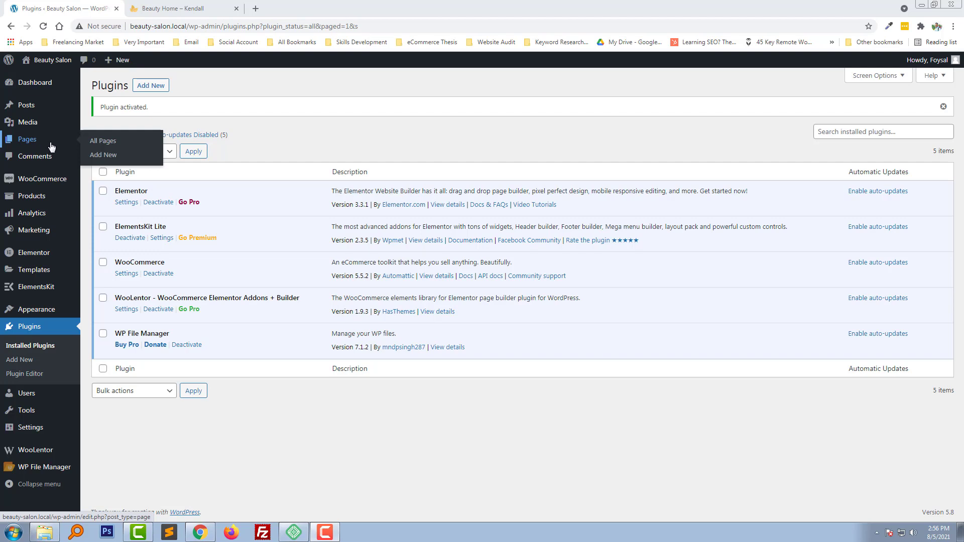
Create a new page titled "Home" and publish it.
left_click(50, 146)
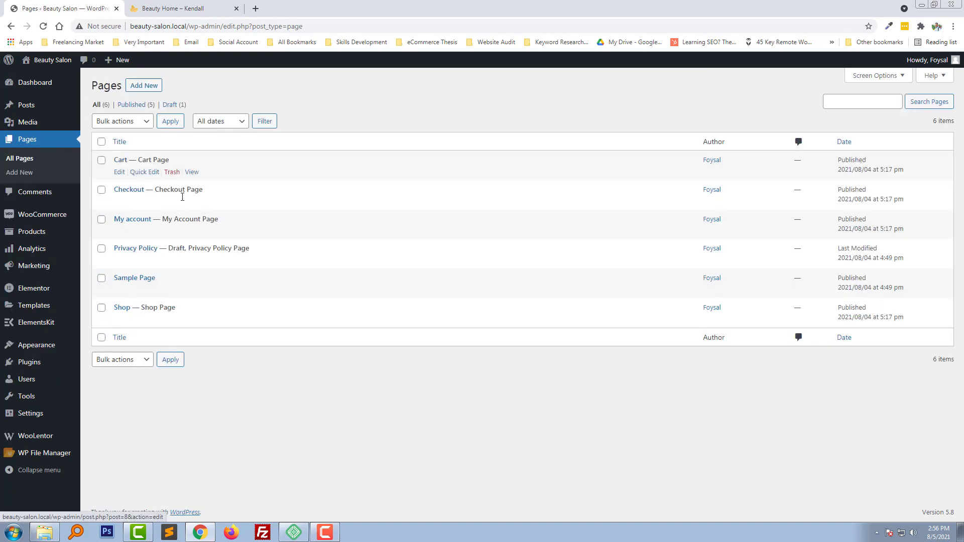
left_click(154, 86)
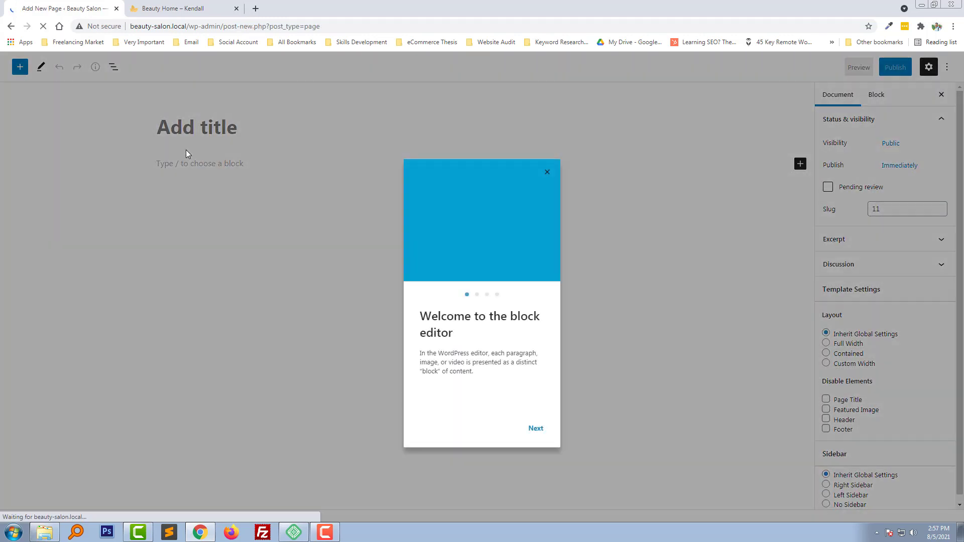
left_click(548, 157)
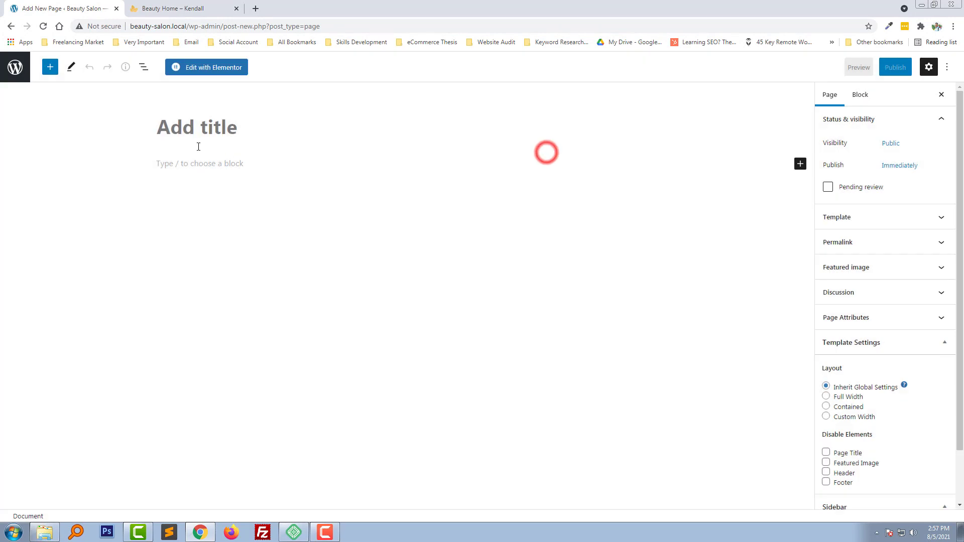
left_click(198, 132)
type("Home")
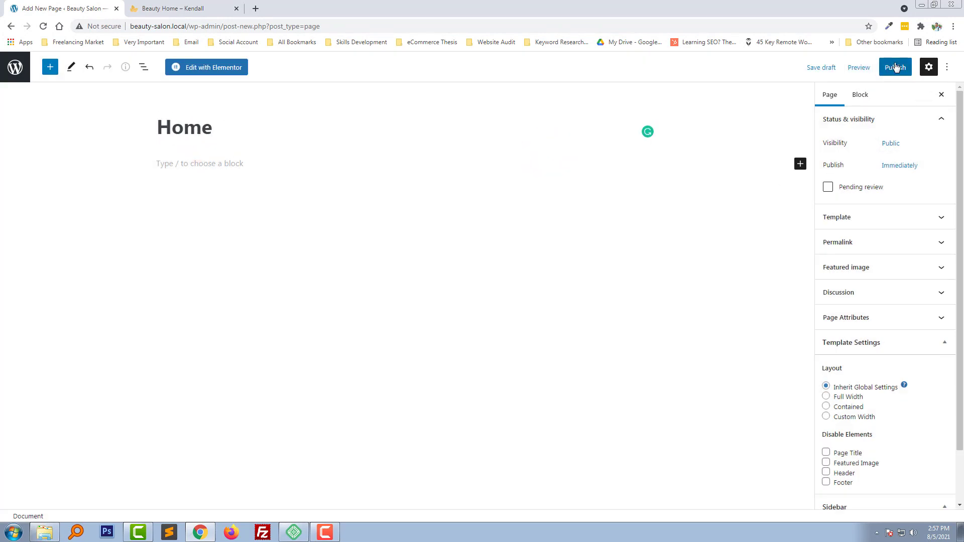
left_click(895, 67)
left_click(876, 66)
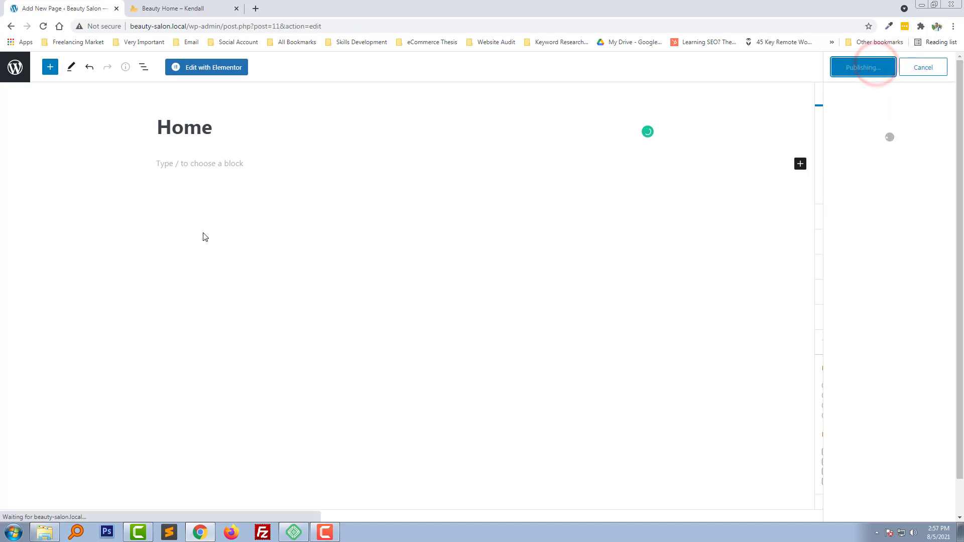
Return to the Pages list and open four blank new-page editors in separate browser tabs.
left_click(14, 68)
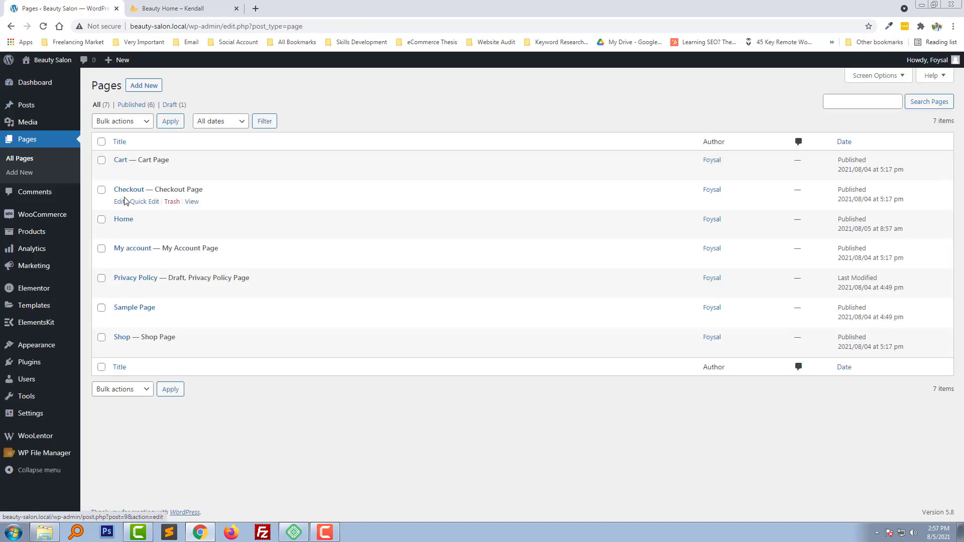
left_click(148, 87)
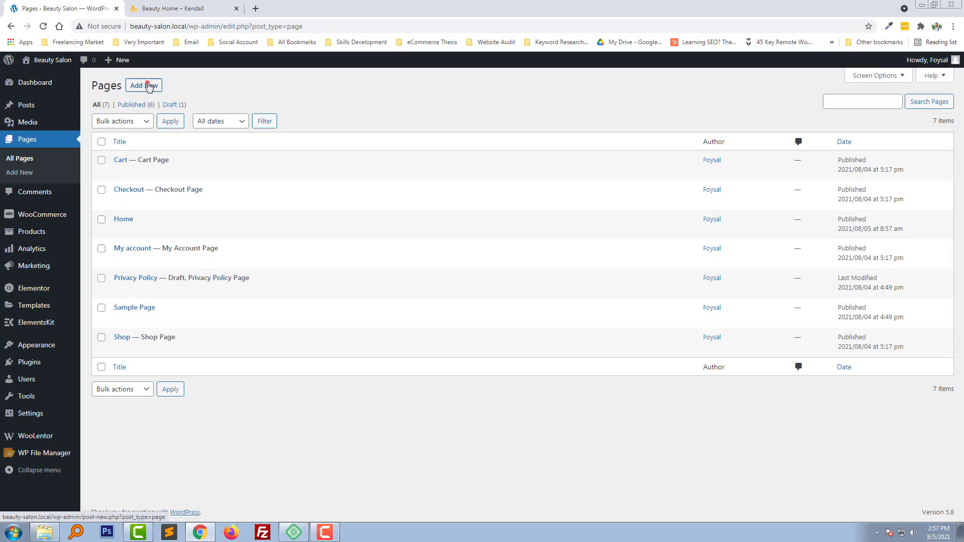
middle_click(148, 86)
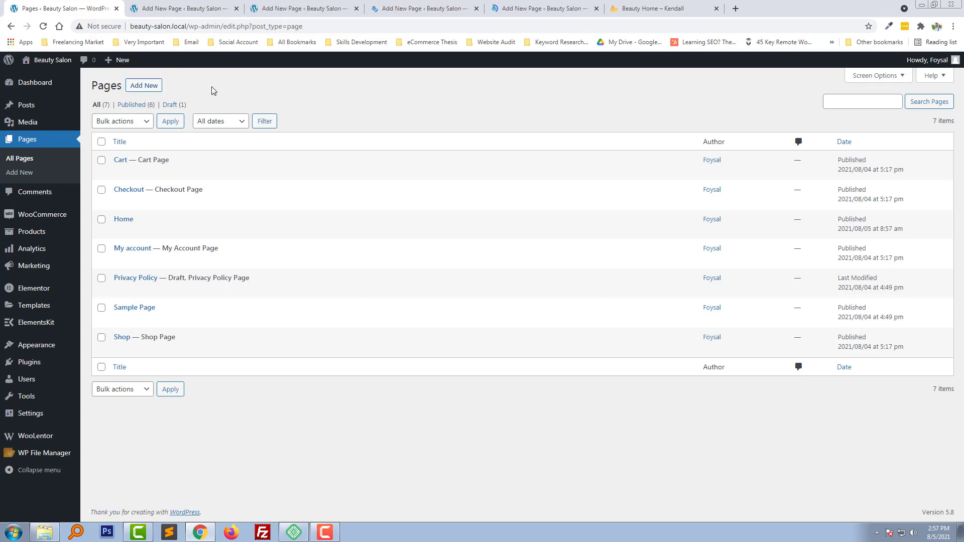
Title the first blank page "Services" and publish it.
left_click(189, 9)
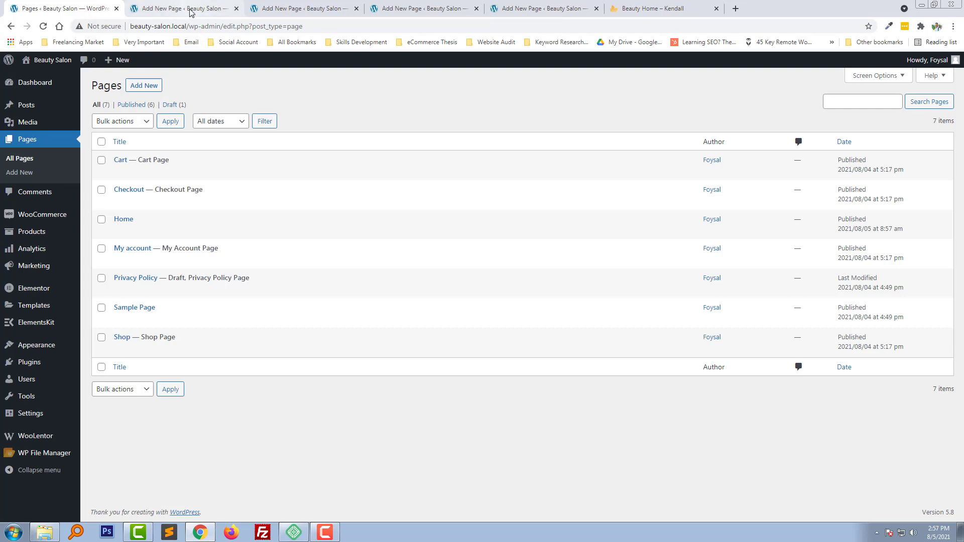
left_click(201, 129)
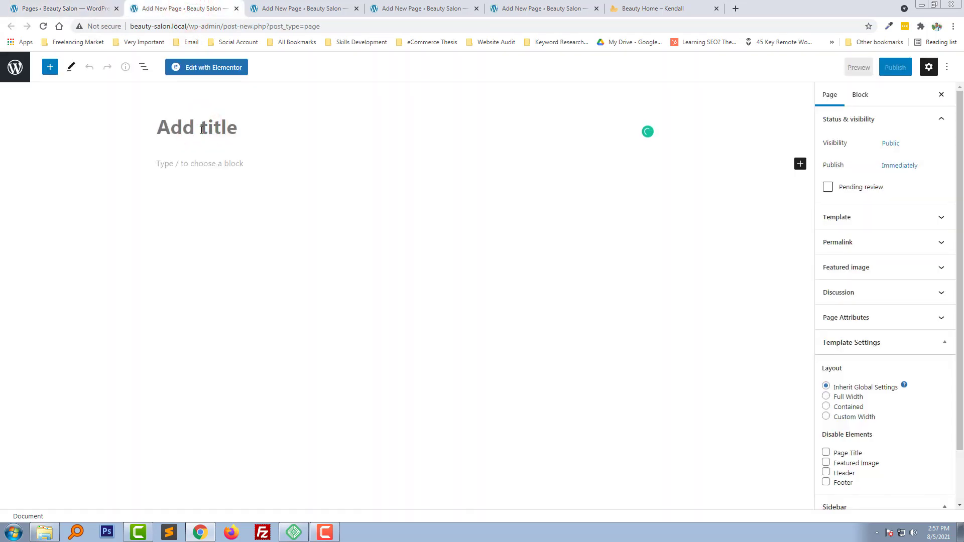
type("Services")
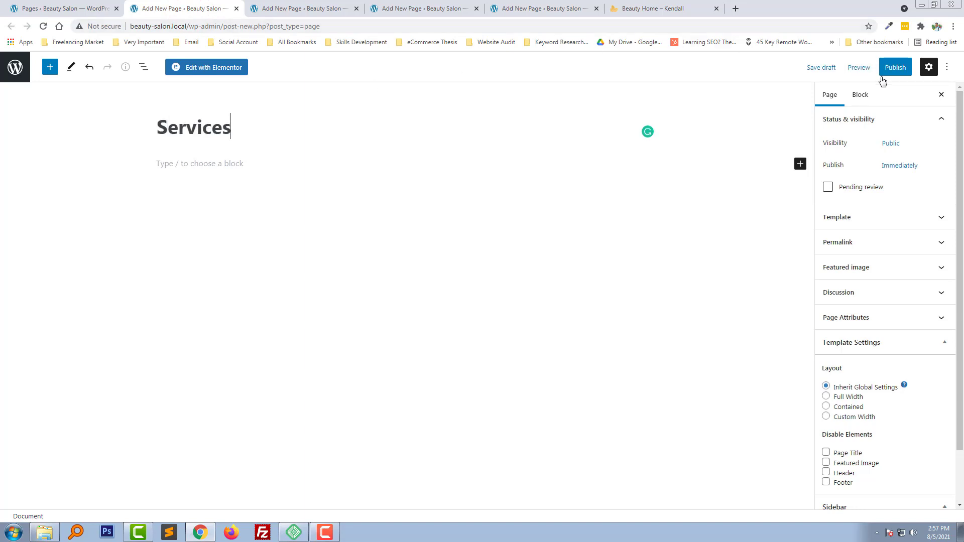
left_click(885, 71)
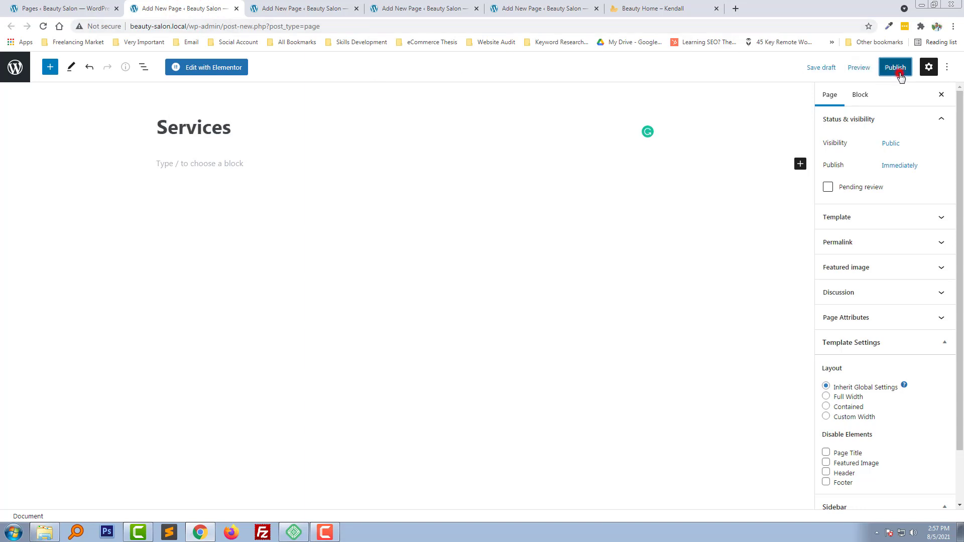
left_click(851, 66)
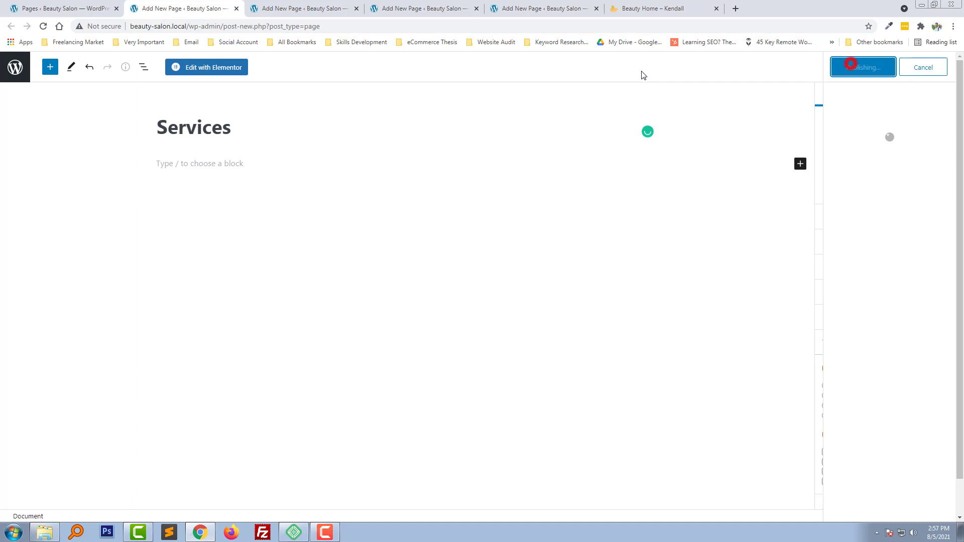
Title the second blank page "Blog" and publish it.
left_click(301, 9)
left_click(231, 130)
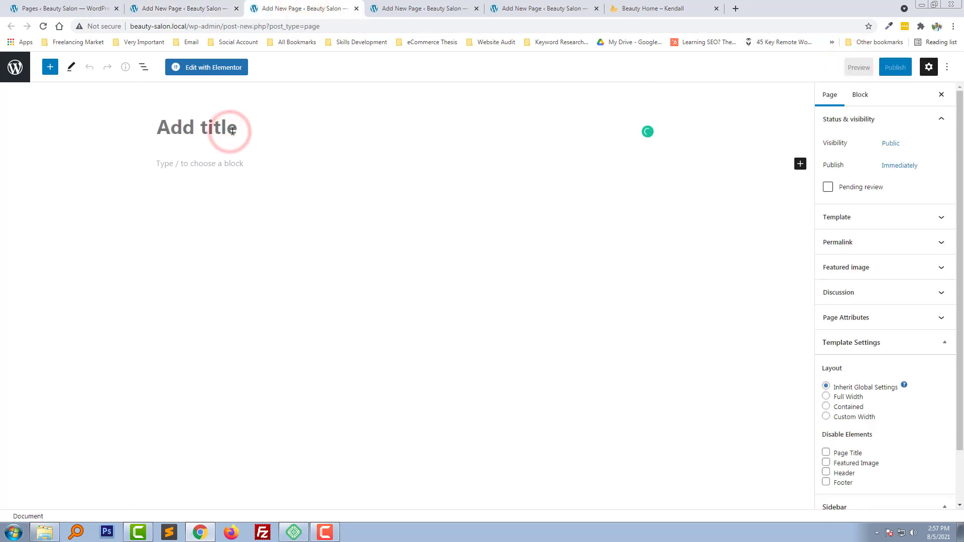
type("Bol")
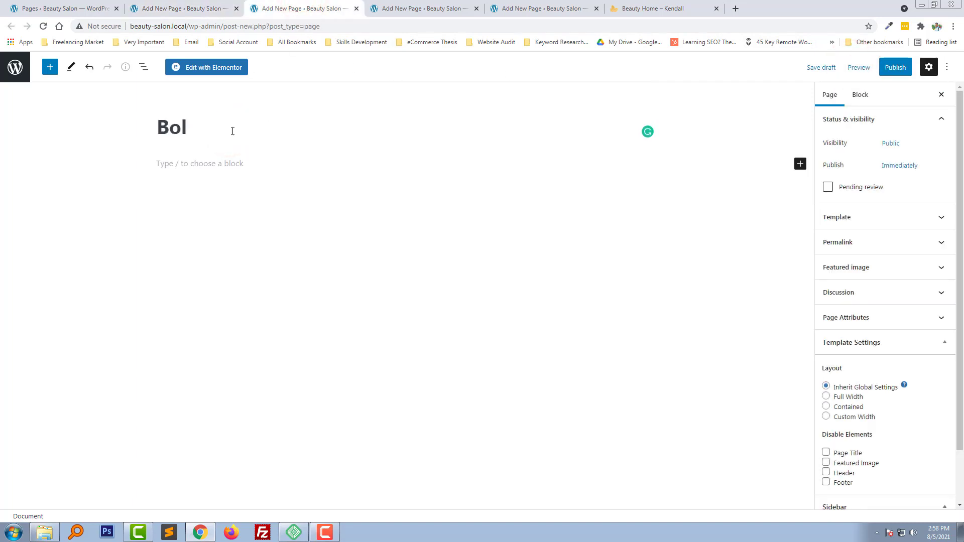
type("o")
key("BackSpace")
key("BackSpace")
type("Bl")
left_click(895, 67)
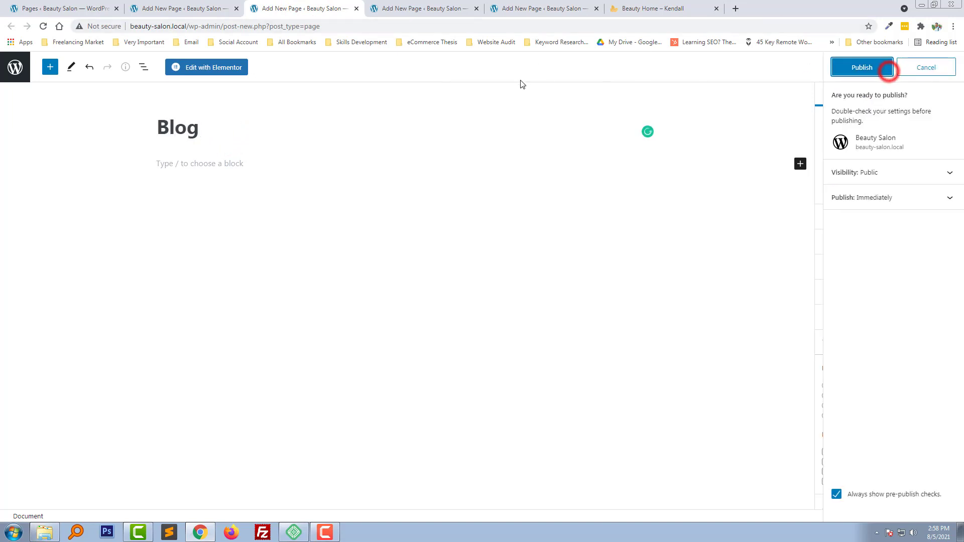
left_click(872, 67)
Title the third blank page "Contact Us" and publish it.
left_click(421, 8)
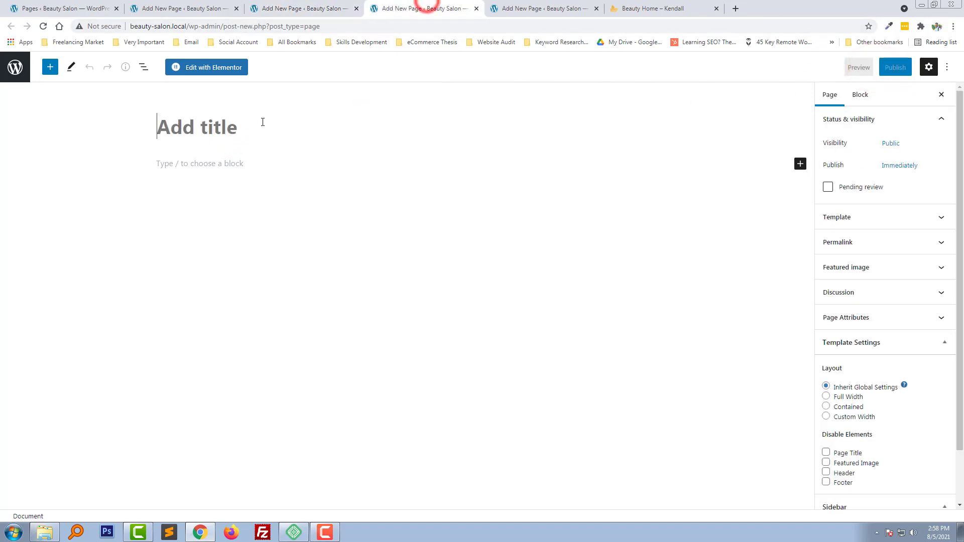
left_click(262, 123)
type("Contact Us")
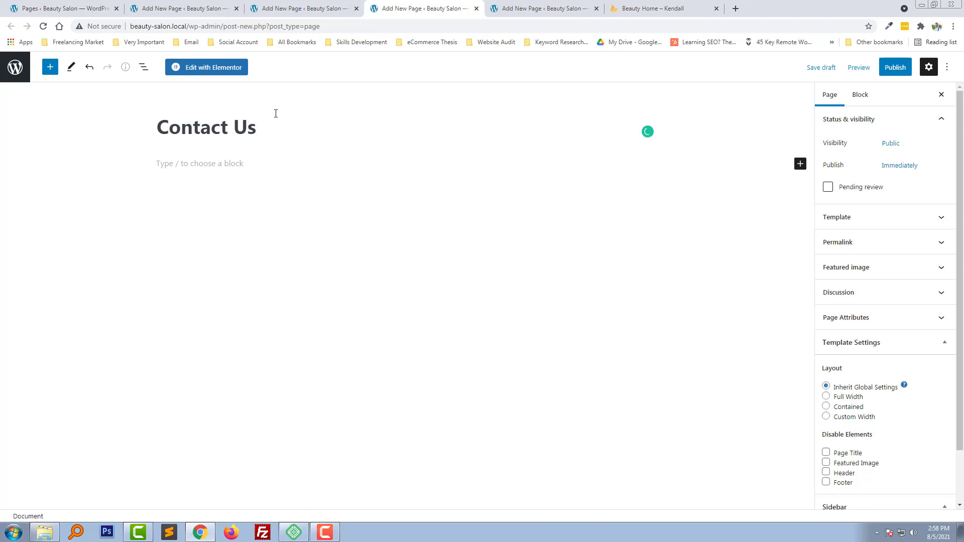
left_click(895, 67)
left_click(843, 69)
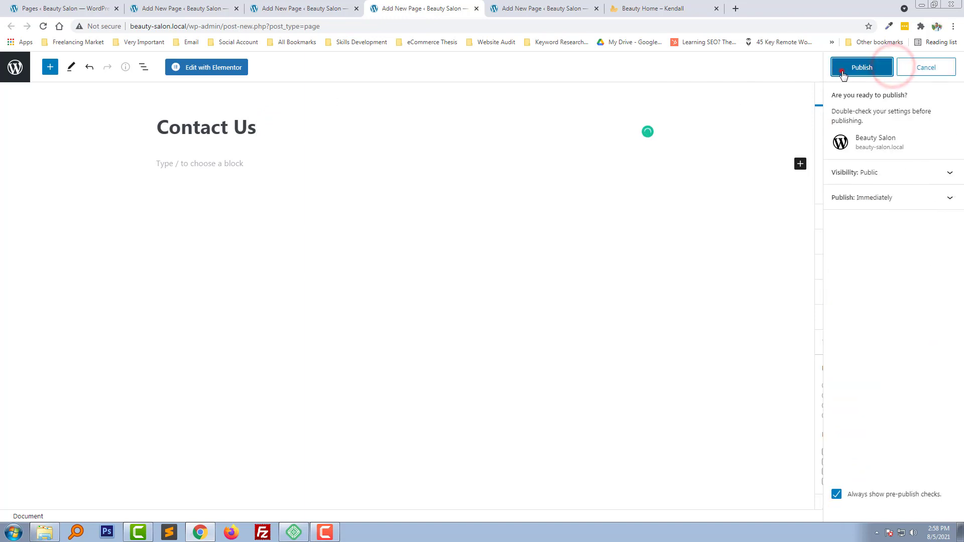
Title the fourth blank page "About Us" and publish it.
left_click(536, 9)
left_click(228, 134)
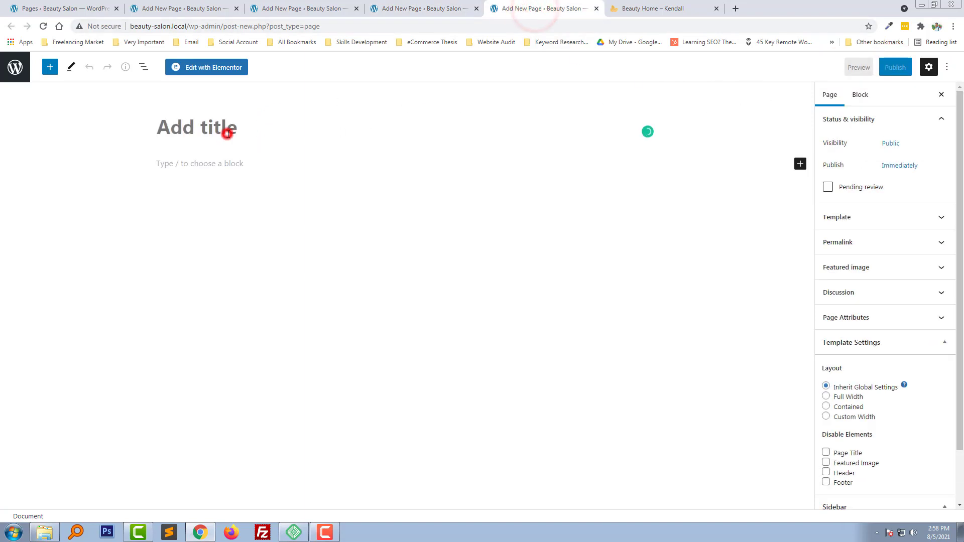
type("About Us")
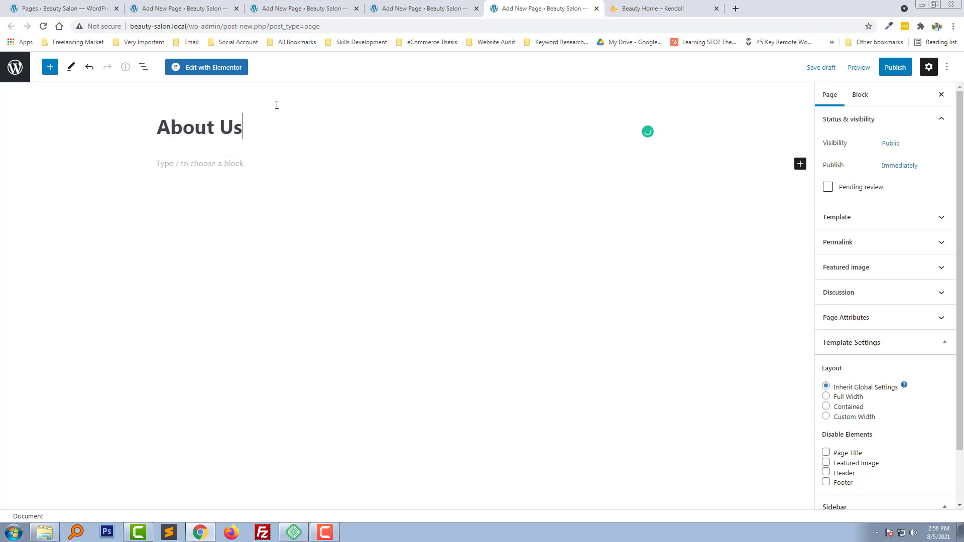
left_click(895, 68)
left_click(874, 71)
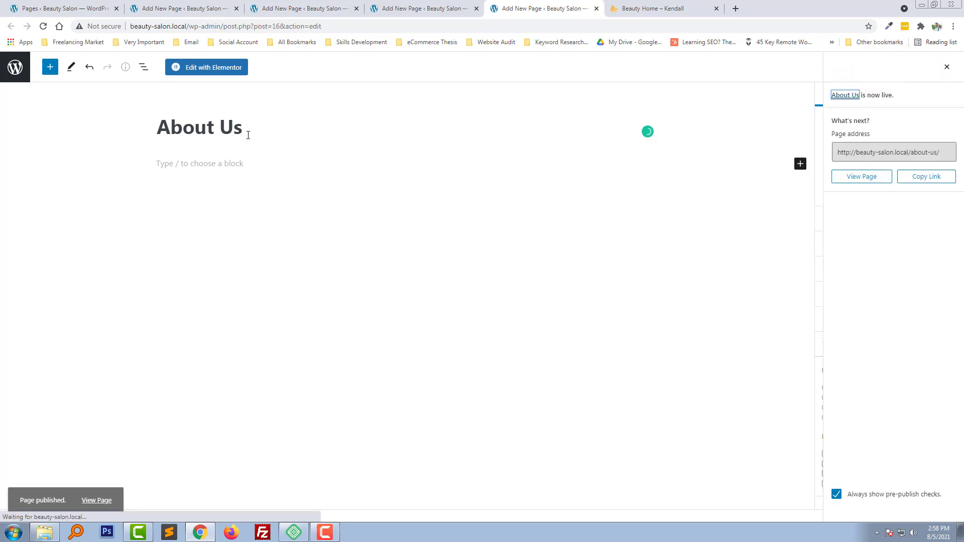
Reload the Pages list to review the newly published pages.
left_click(59, 9)
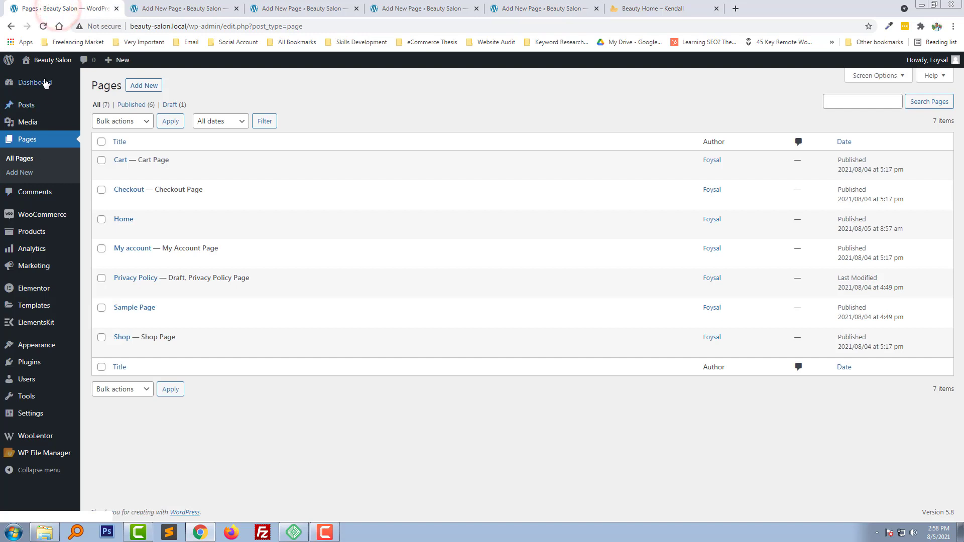
left_click(42, 26)
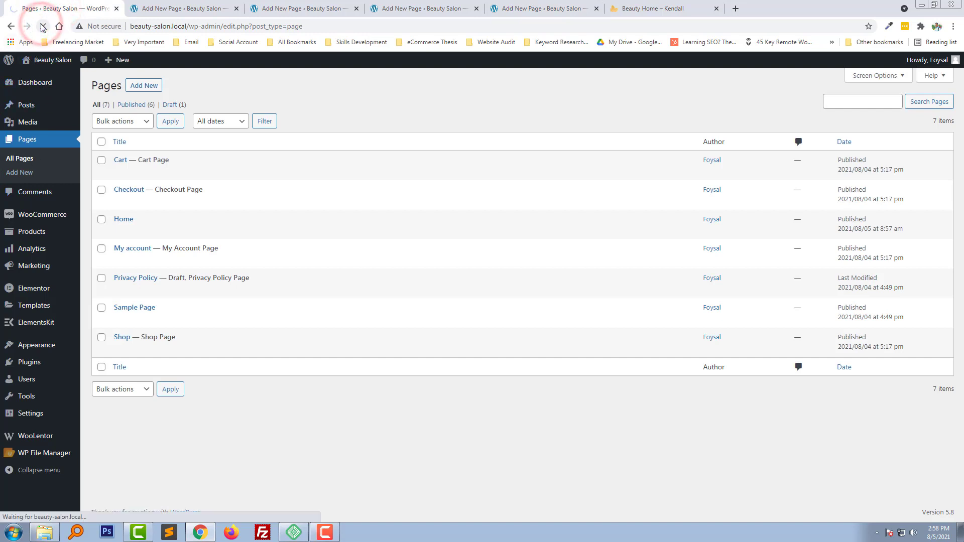
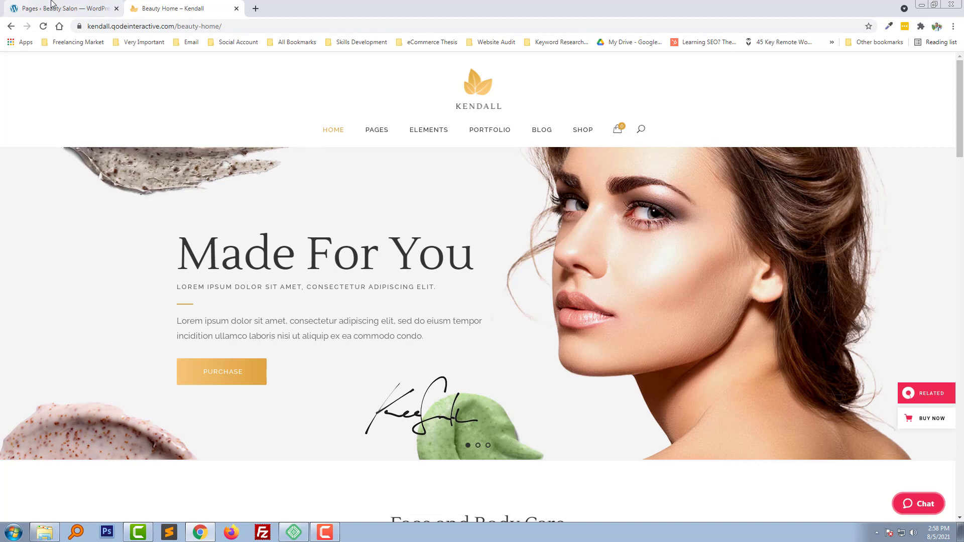
left_click(70, 6)
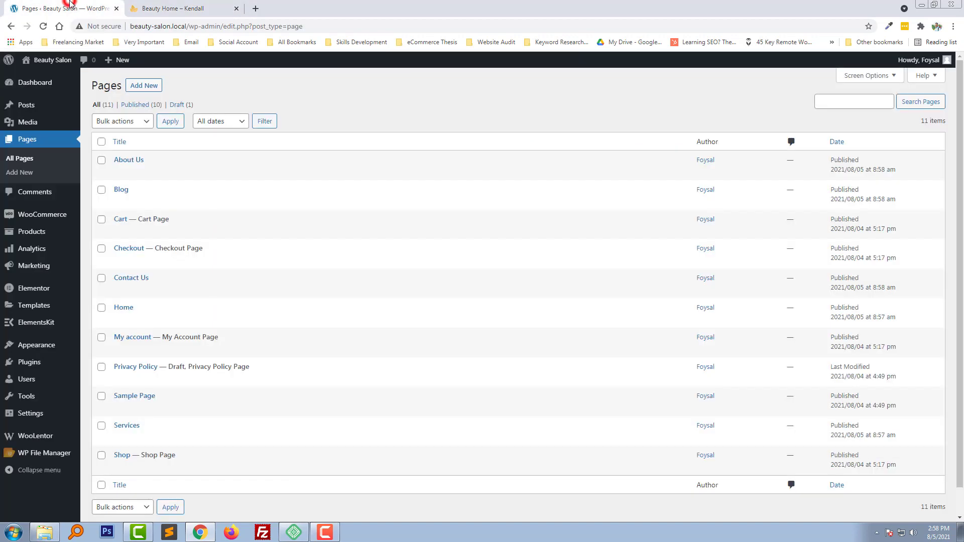
Create an ElementsKit header template titled "Header" for the entire site, switch its activation on and save it.
mouse_move(42, 326)
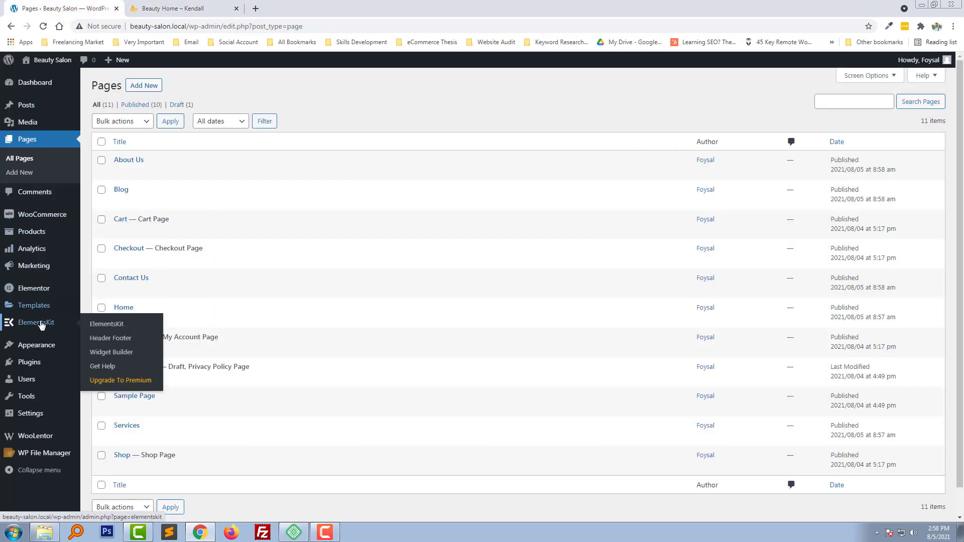
left_click(136, 343)
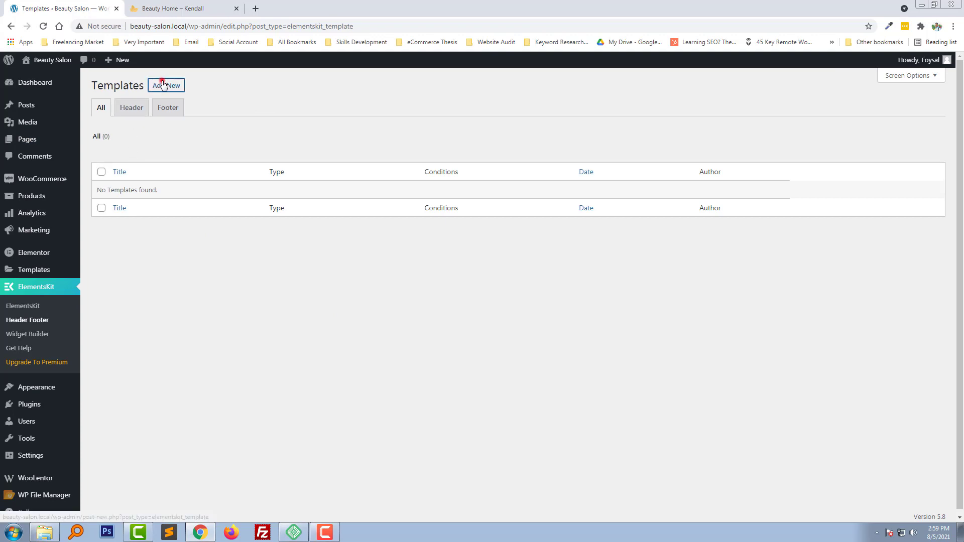
left_click(162, 85)
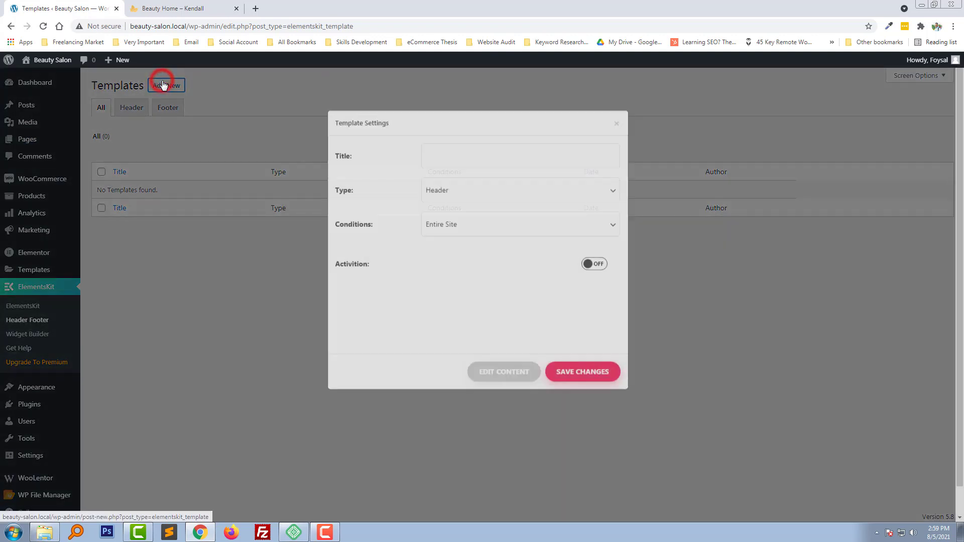
left_click(480, 204)
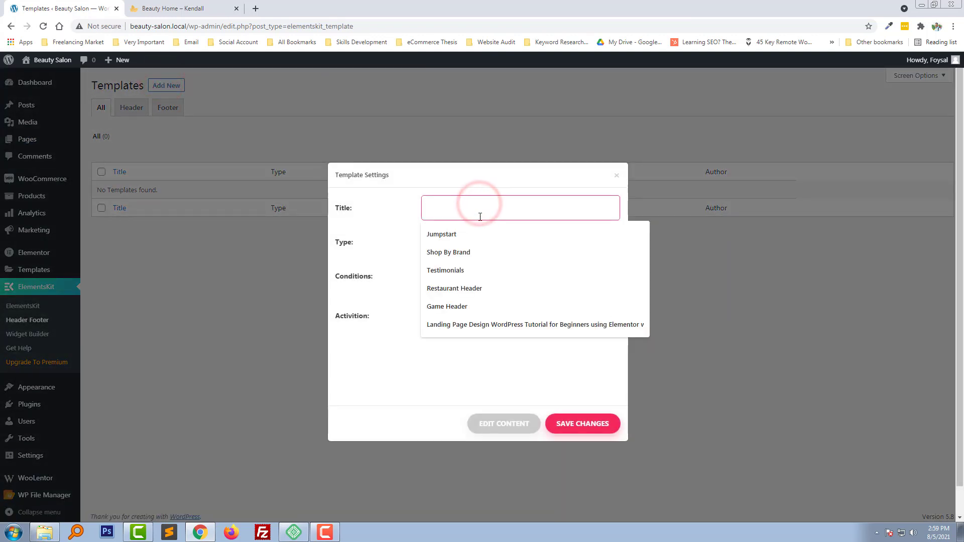
type("Header")
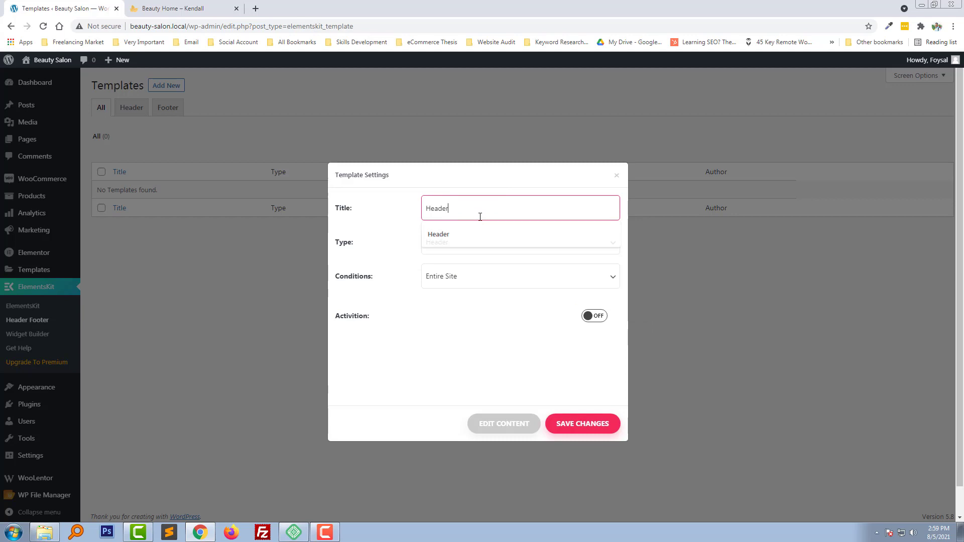
left_click(391, 234)
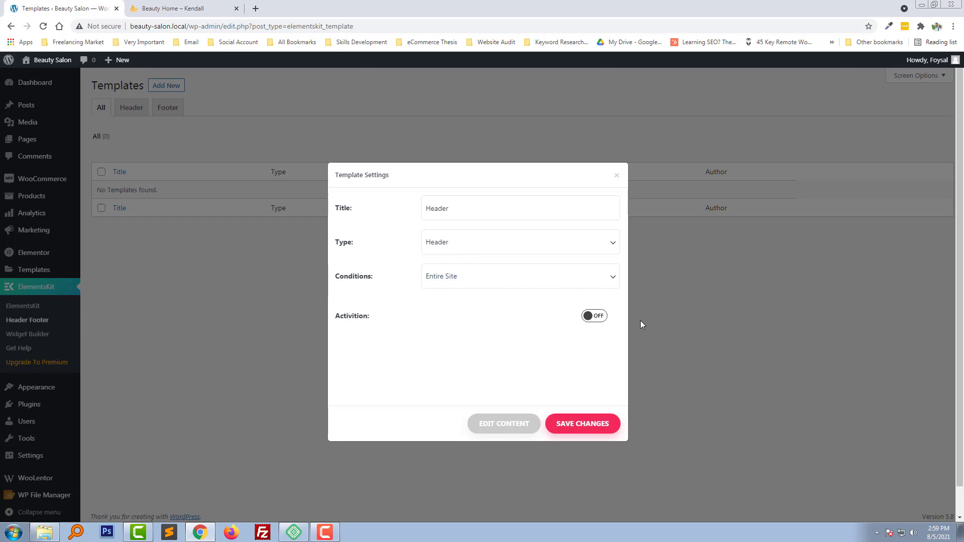
left_click(591, 317)
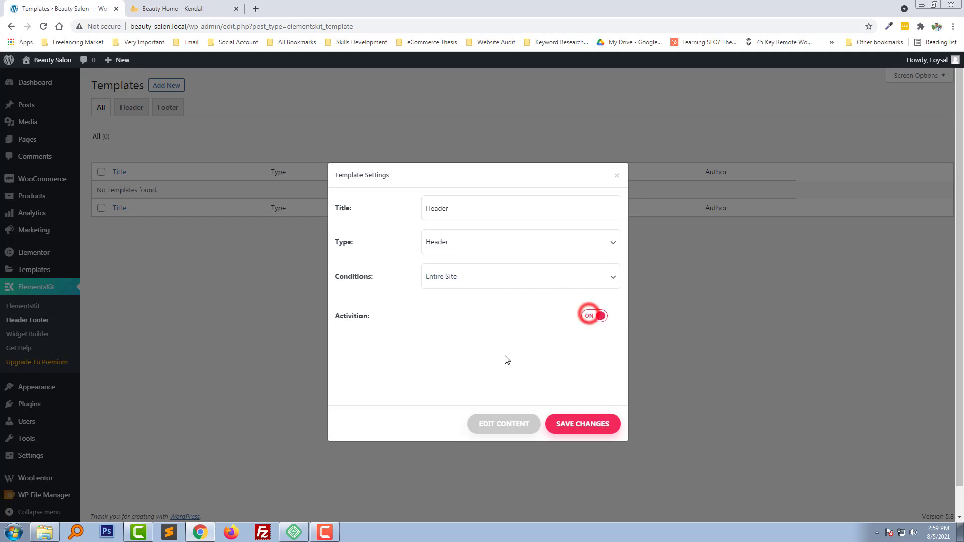
left_click(587, 427)
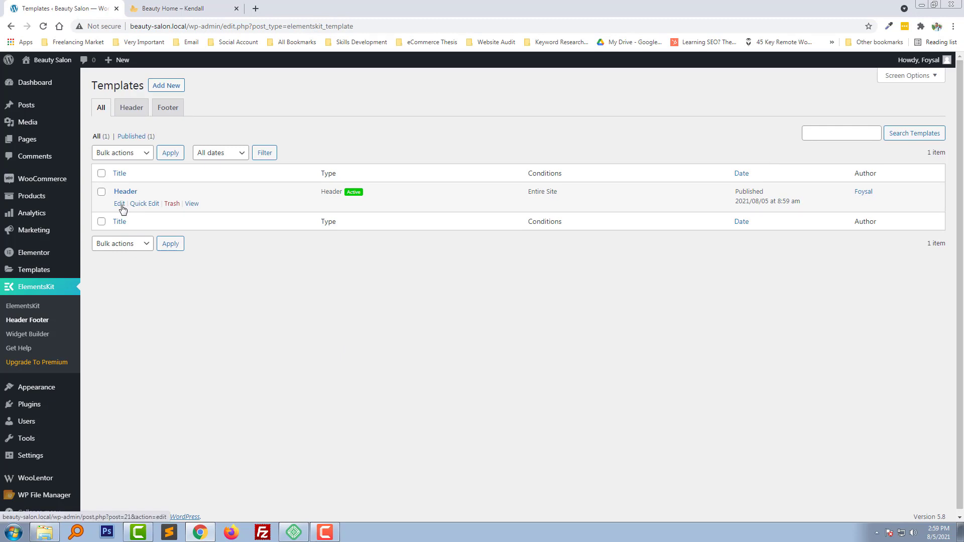
Open the Header template's content for editing and check the header of the Kendall Beauty Home page.
left_click(121, 204)
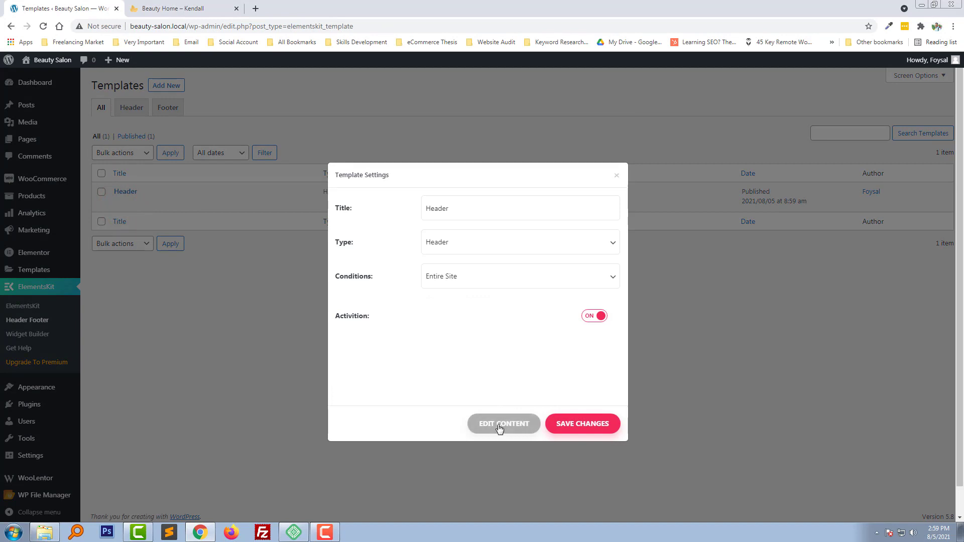
left_click(499, 427)
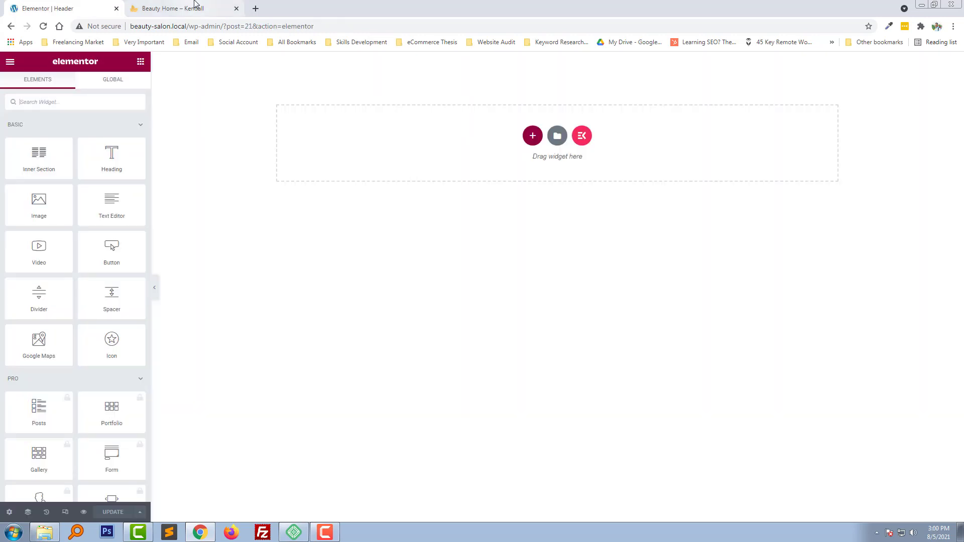
left_click(193, 7)
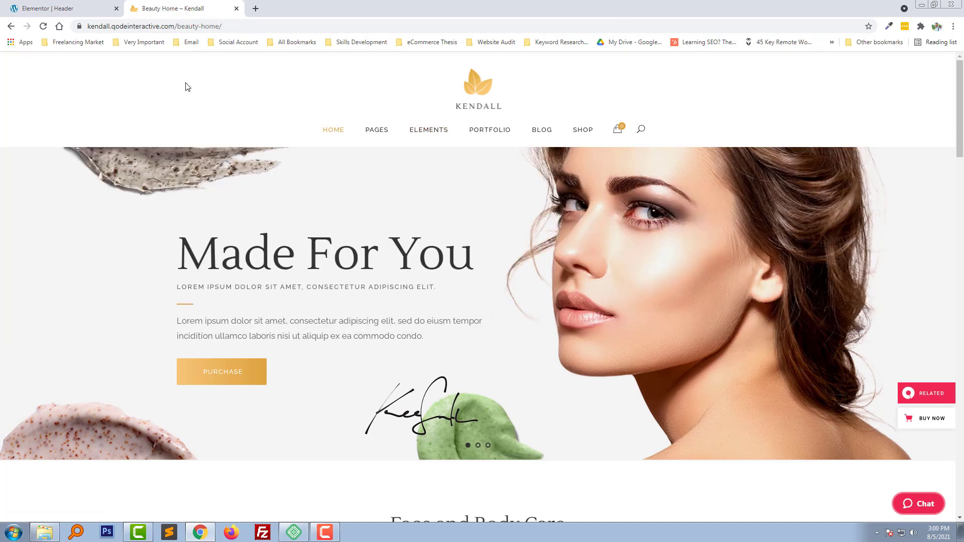
left_click(55, 8)
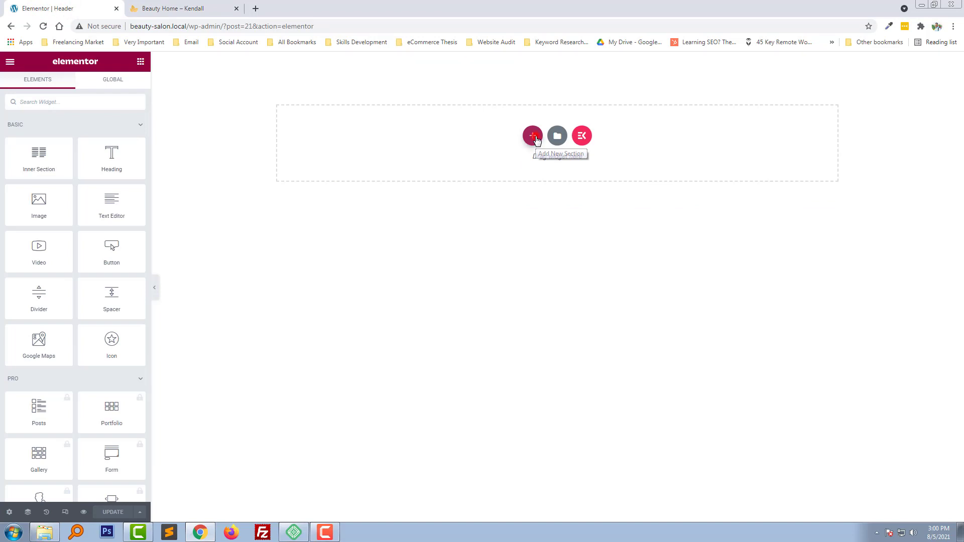
Add a three-column section with a wide middle column and place an Image widget in its first column.
left_click(534, 136)
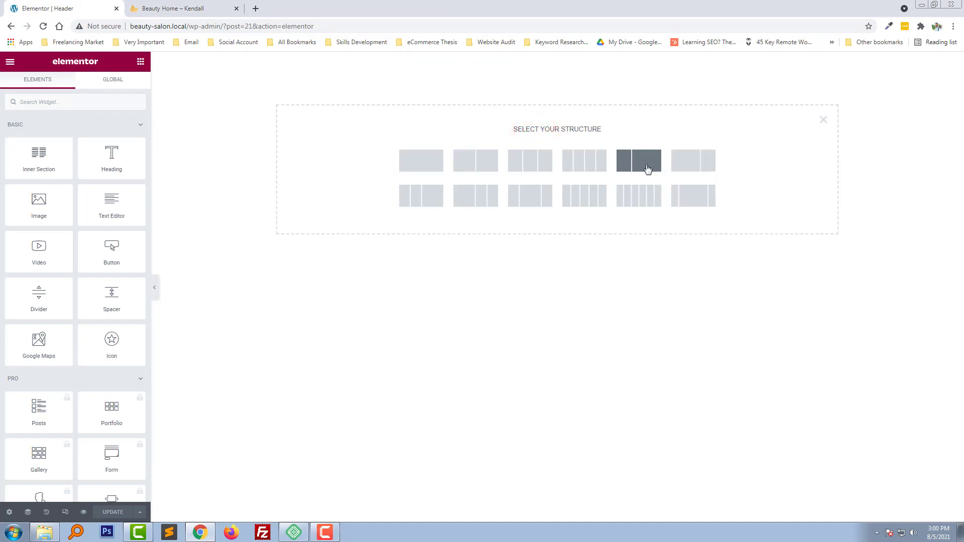
left_click(530, 199)
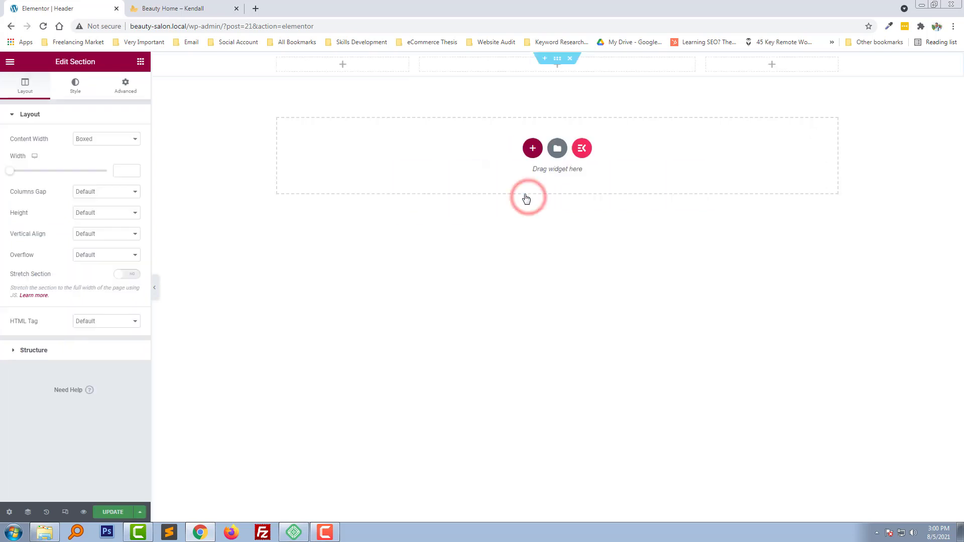
left_click(342, 63)
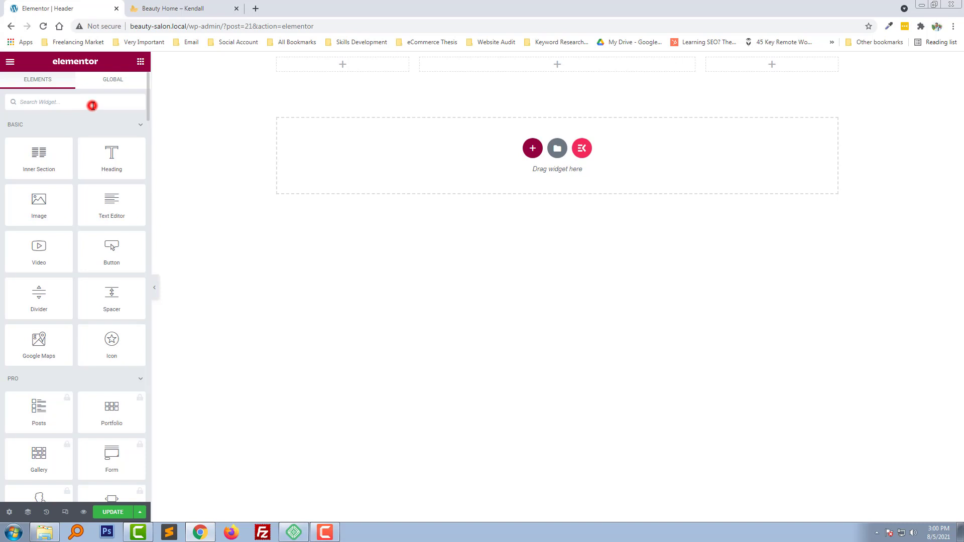
left_click_drag(42, 205, 318, 64)
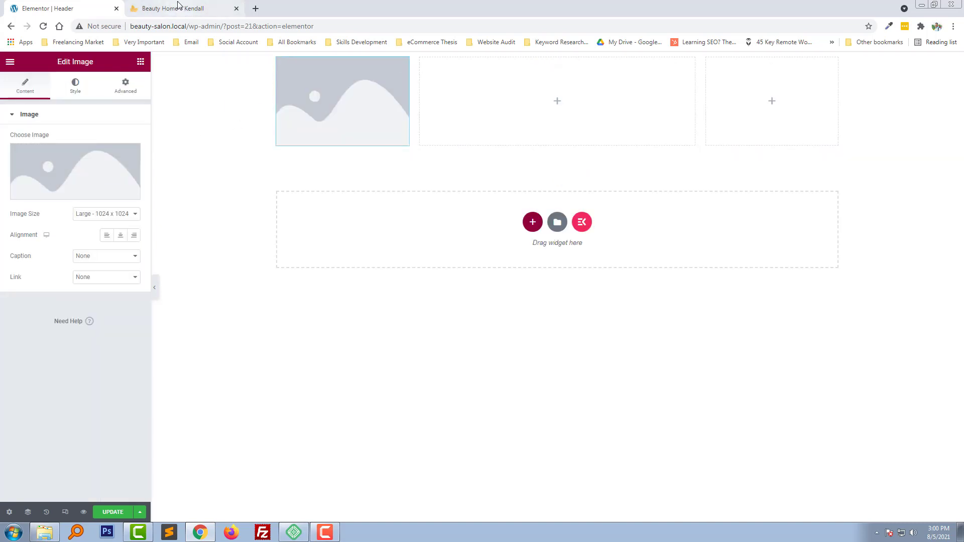
left_click(141, 62)
left_click(93, 109)
type("site")
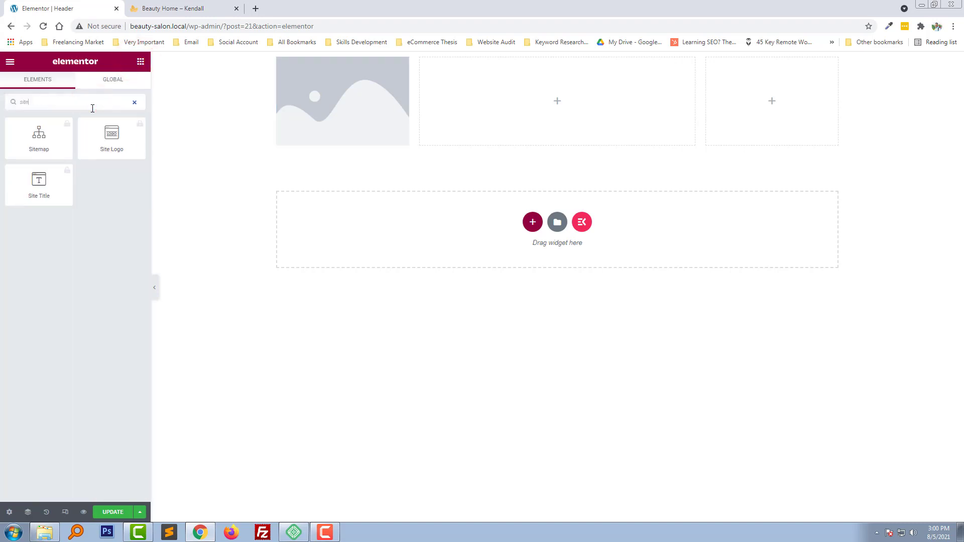
key("BackSpace")
key("BackSpace")
key("BackSpace")
key("BackSpace")
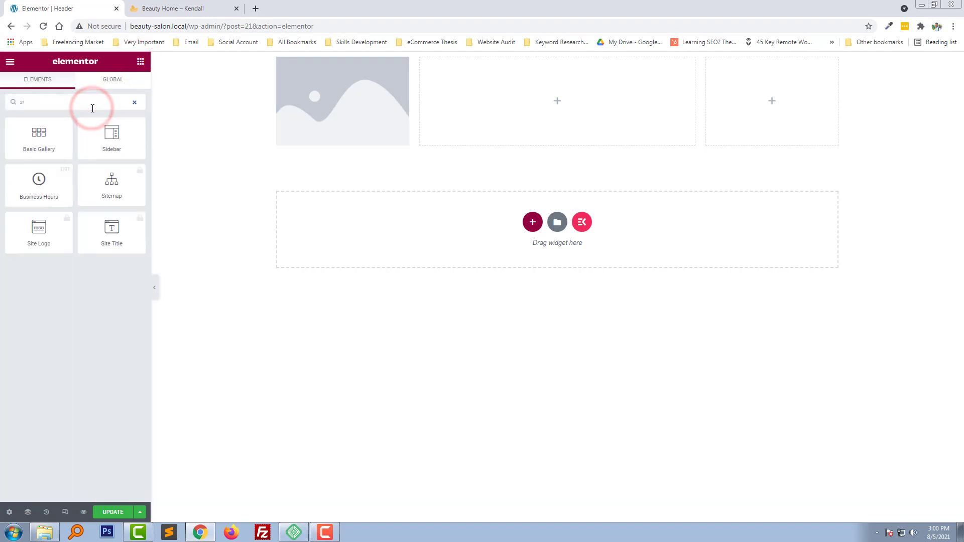
Save the Kendall page's logos kendall-dual-dark-new2.png and kendall-standard-dark.png to the Downloads folder.
left_click(187, 9)
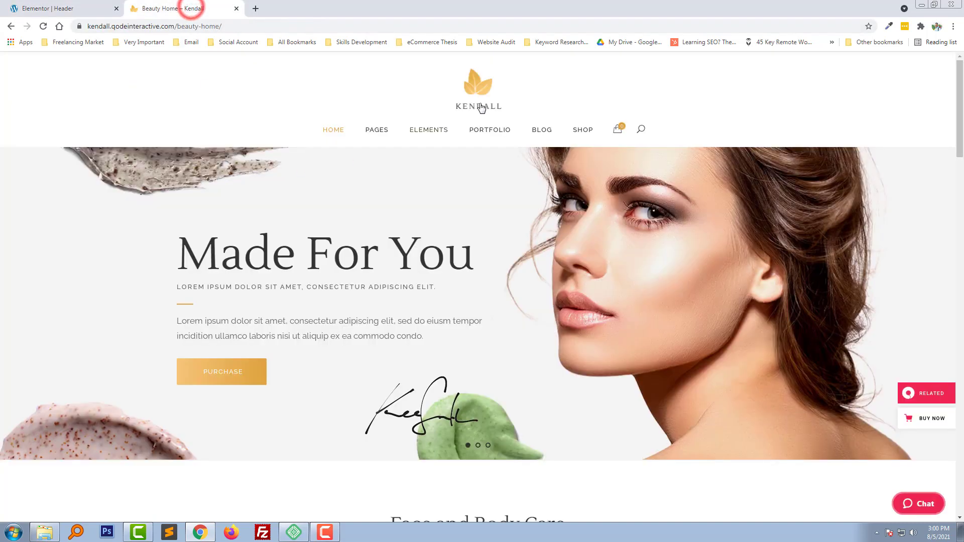
left_click(470, 91)
right_click(469, 91)
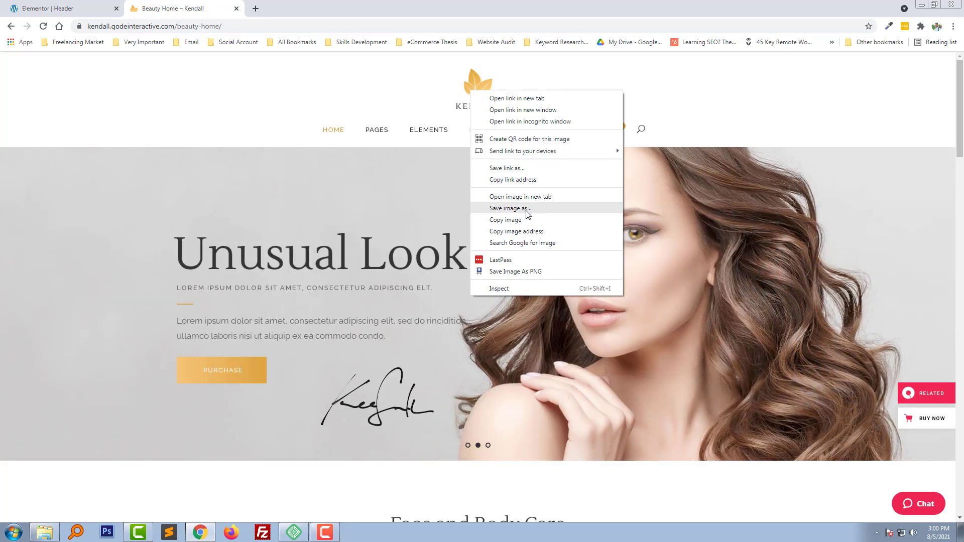
left_click(526, 209)
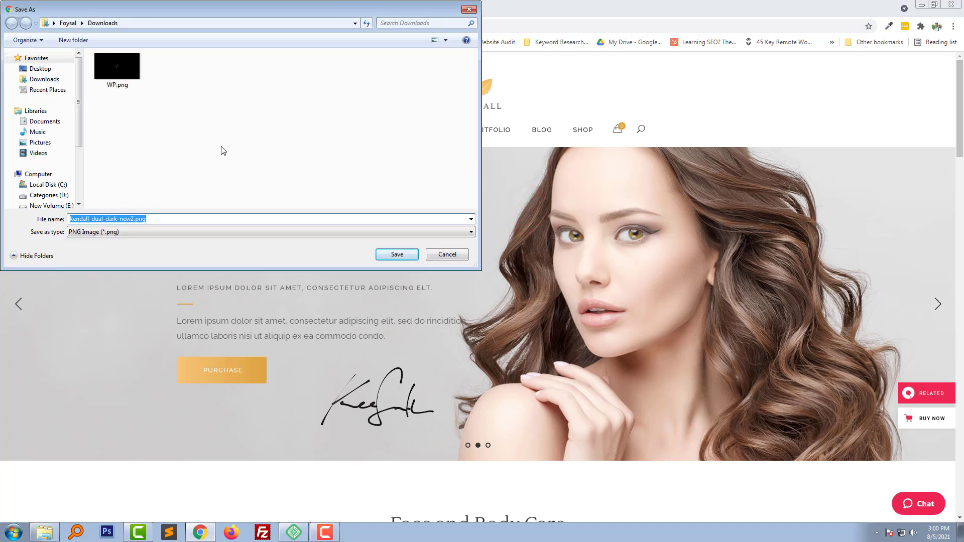
key("Return")
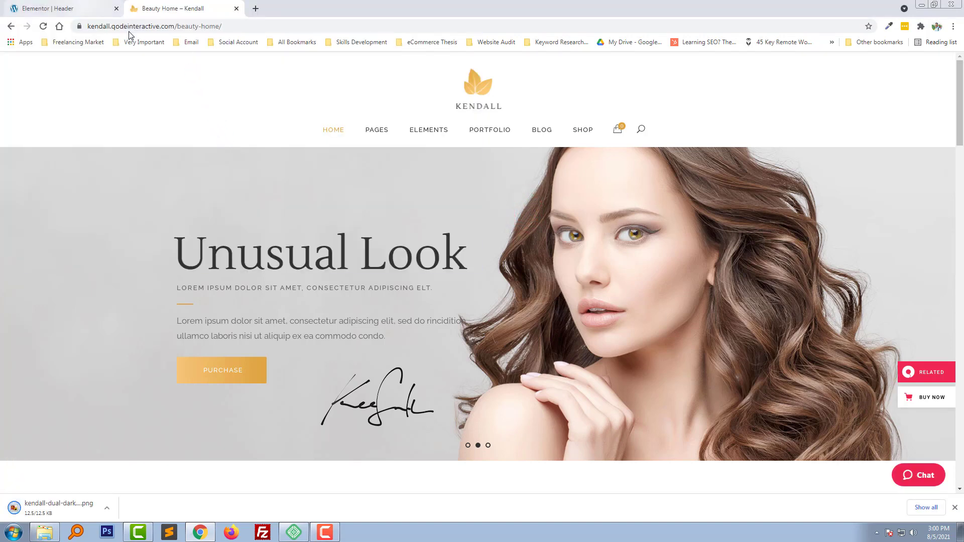
scroll(333, 201, "down", 2)
scroll(332, 201, "down", 3)
Upload kendall-standard-dark.png from the Downloads folder and insert it as the image in the header's first column.
left_click(86, 8)
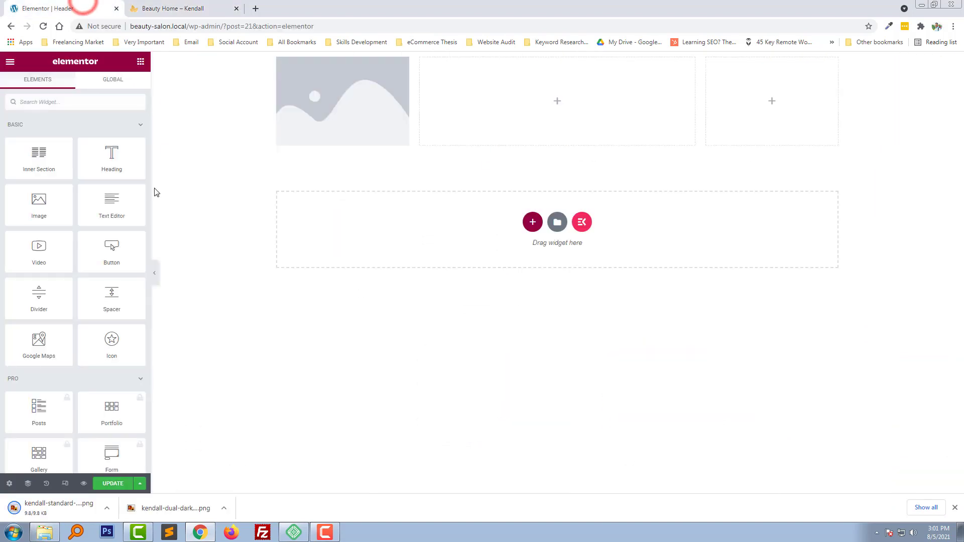
left_click(350, 107)
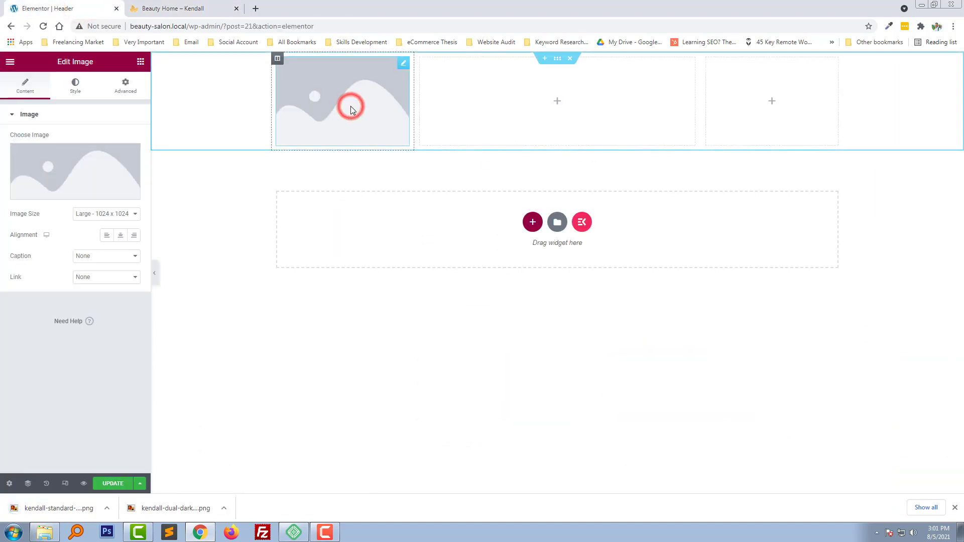
left_click(73, 169)
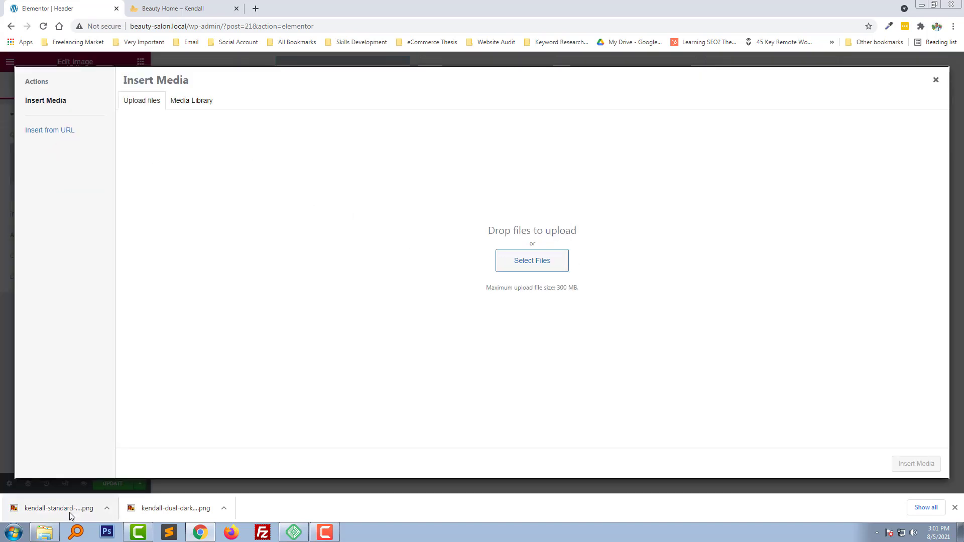
left_click(107, 509)
left_click(134, 475)
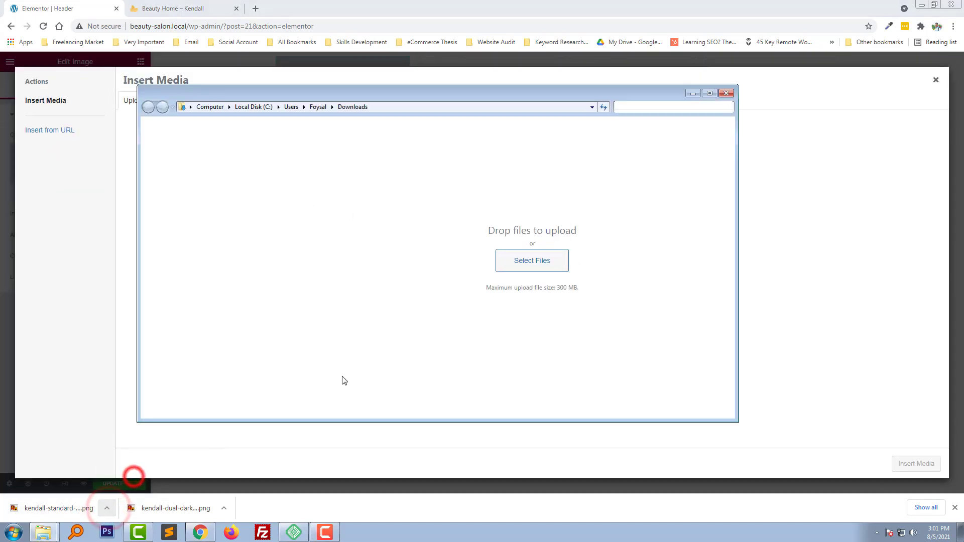
left_click_drag(535, 251, 814, 285)
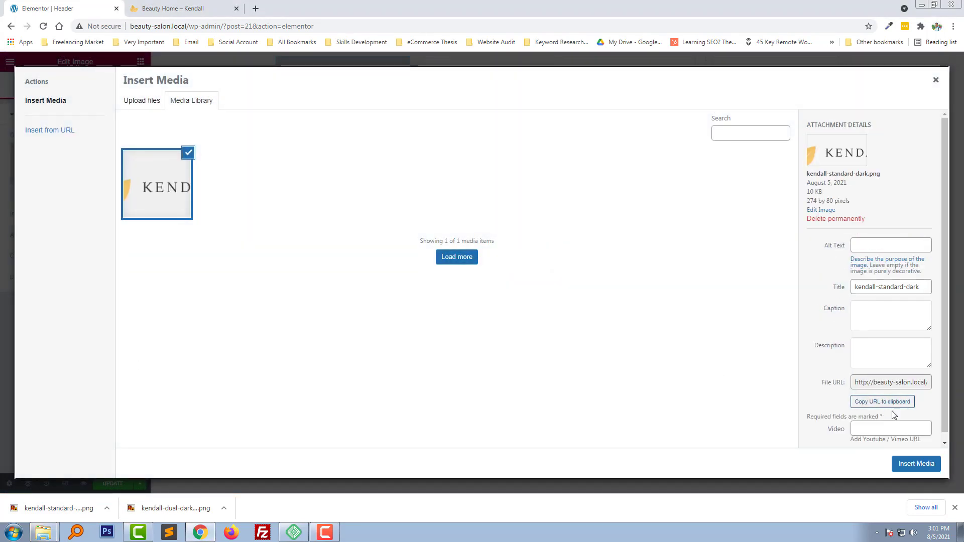
left_click(915, 464)
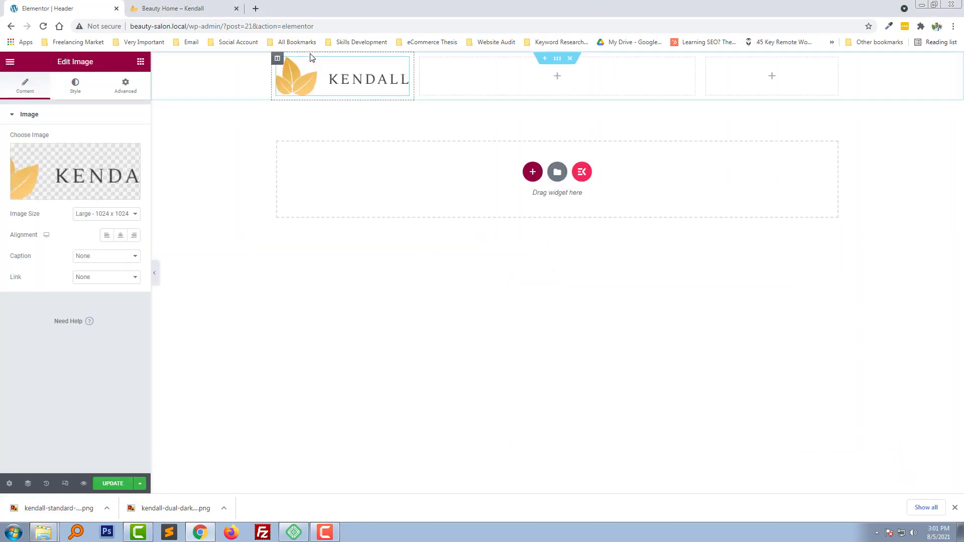
Find the ElementsKit Nav Menu widget by searching for "menu" and place it in the header's middle column.
left_click(482, 82)
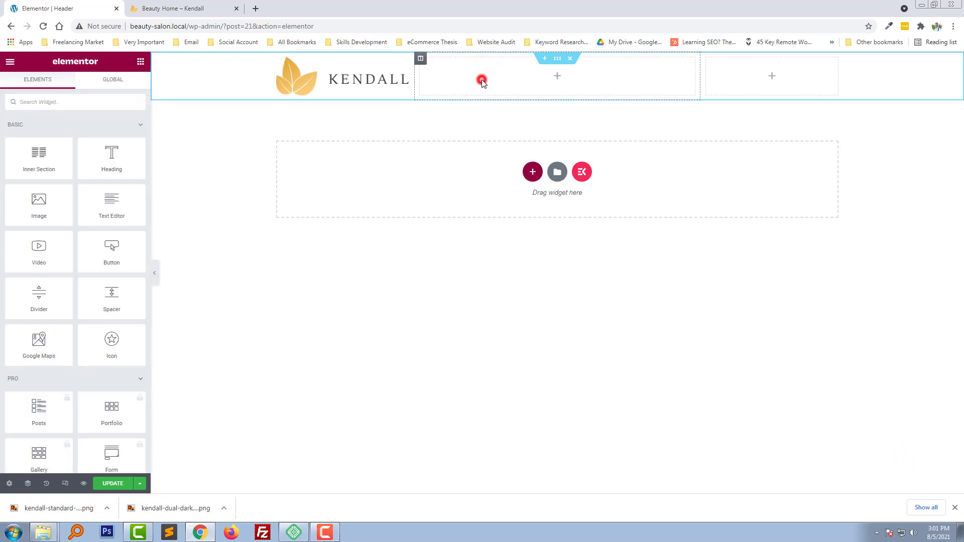
left_click(102, 103)
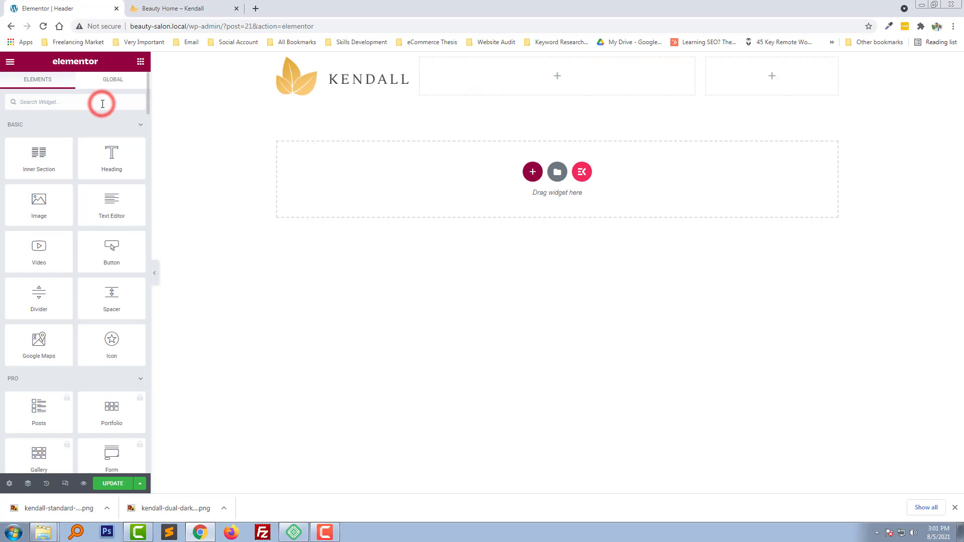
type("men")
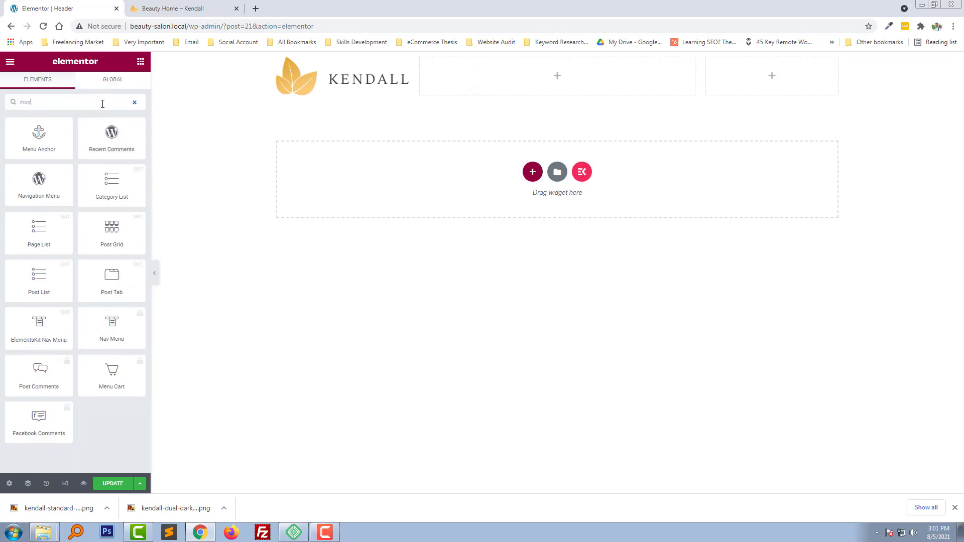
type("u")
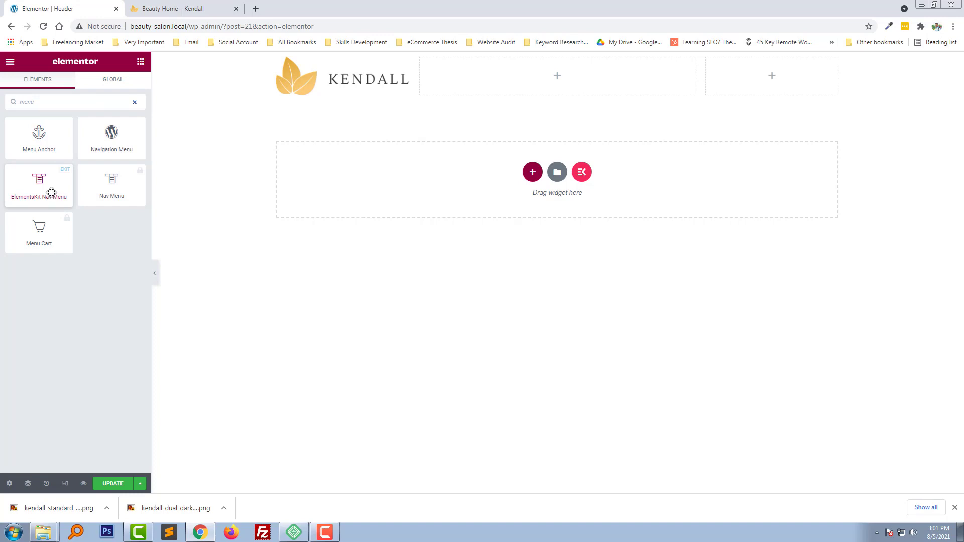
left_click_drag(52, 192, 519, 92)
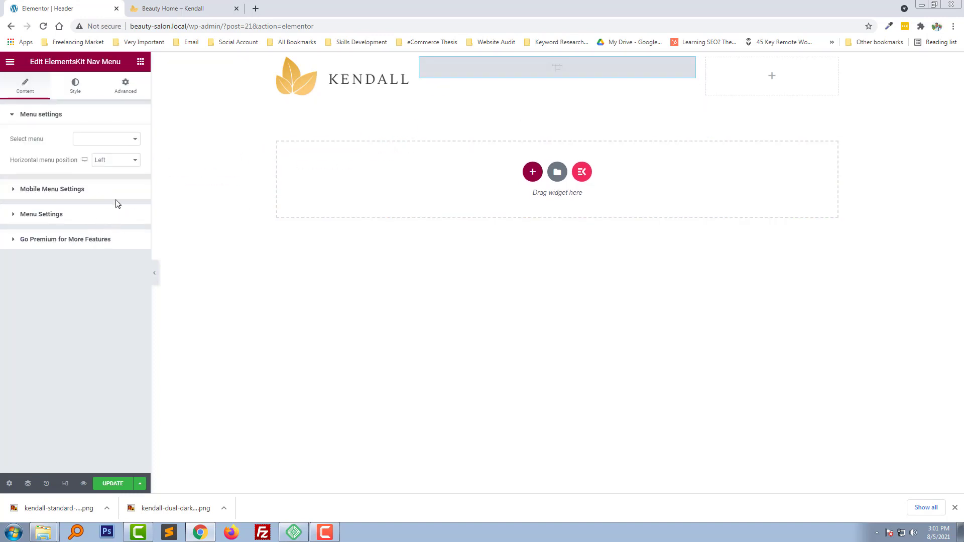
Check the nav menu's menu choices and open the Menus page of beauty-salon.local/wp-admin in a new browser tab.
left_click(129, 139)
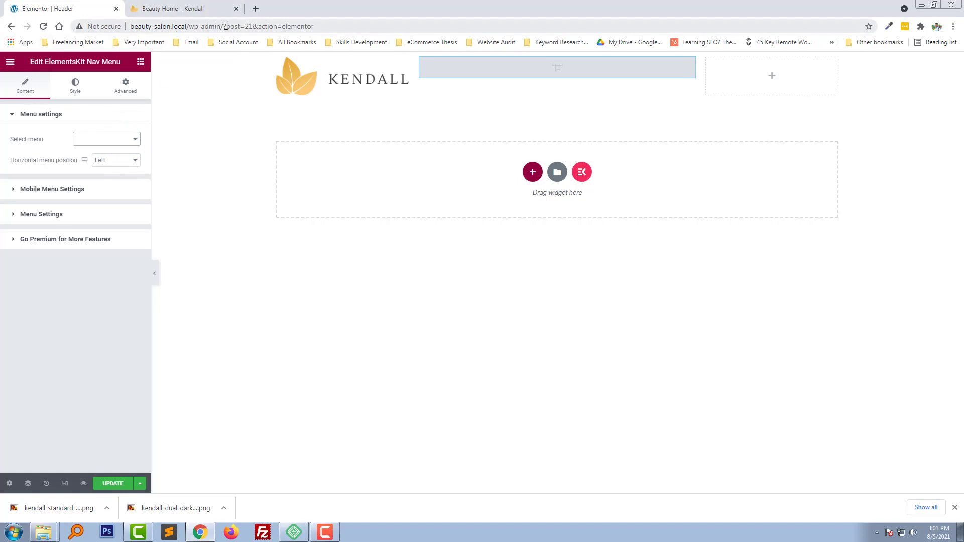
left_click_drag(221, 27, 218, 26)
left_click(256, 9)
type("http://beauty-salon.local/wp-admin/")
key("Return")
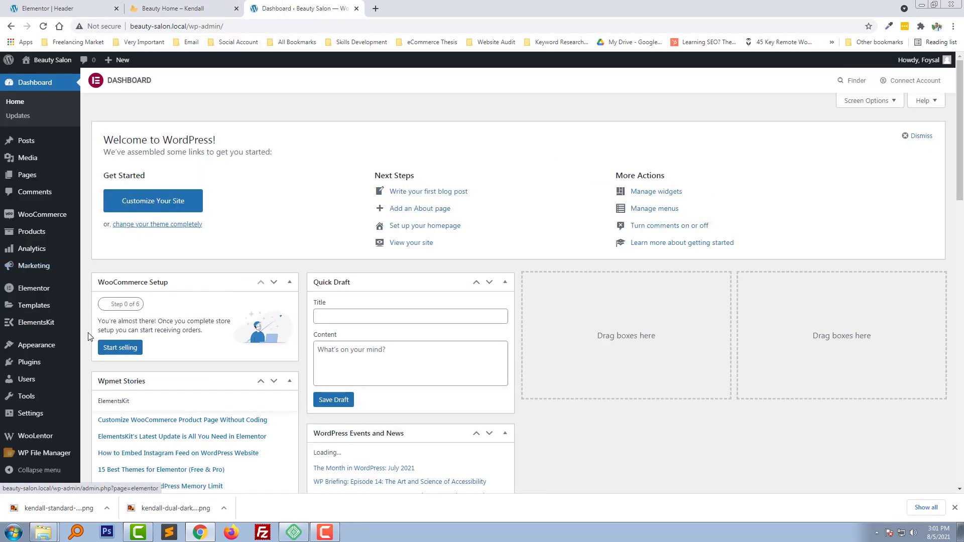
mouse_move(32, 365)
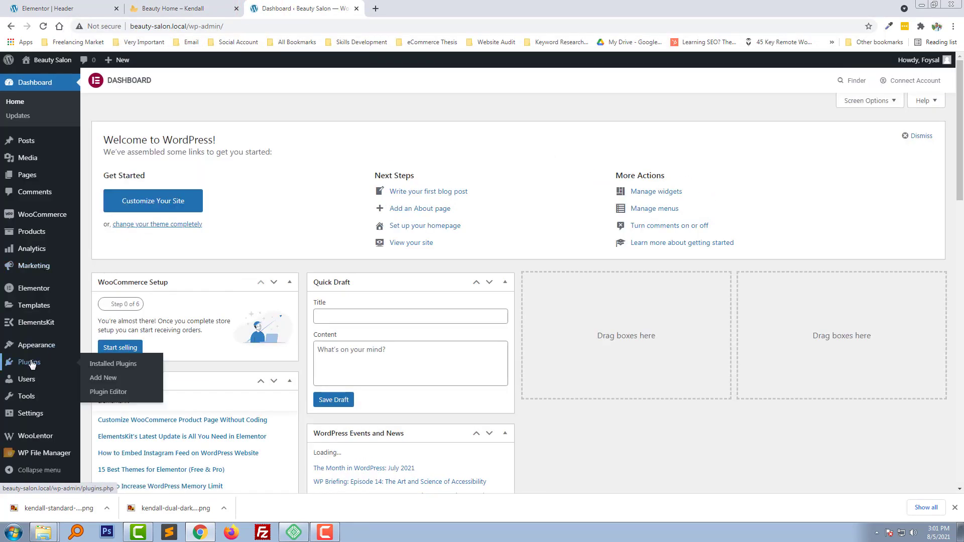
mouse_move(44, 348)
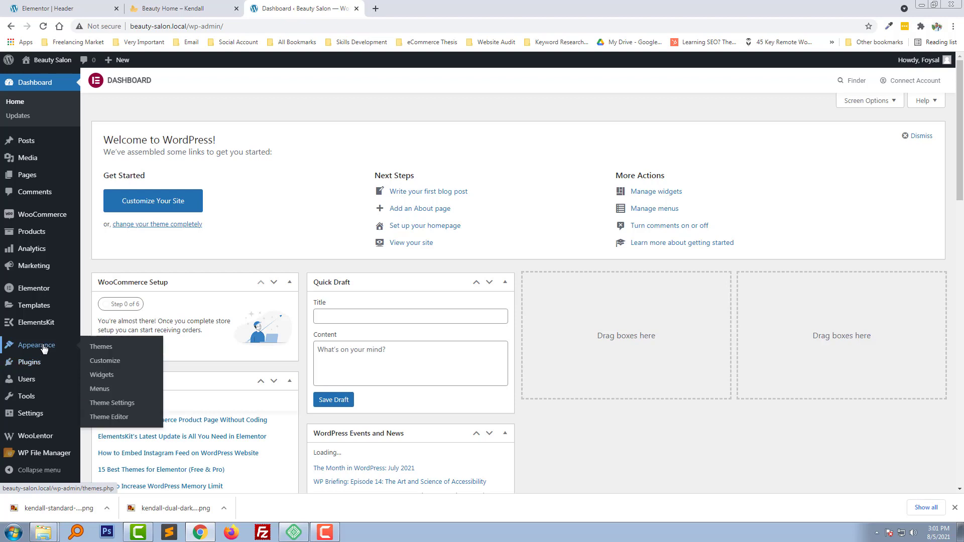
left_click(100, 389)
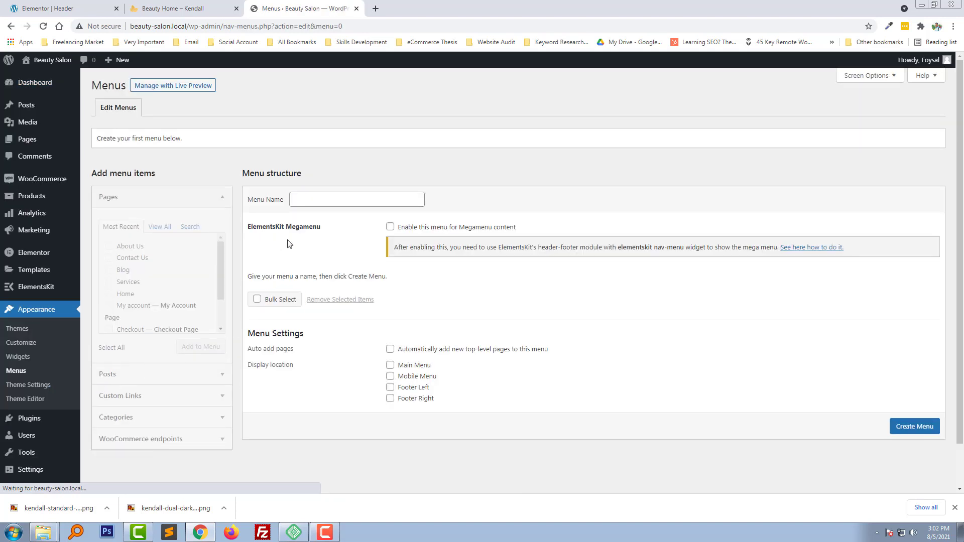
Create a WordPress menu named "Menu Main".
left_click(324, 200)
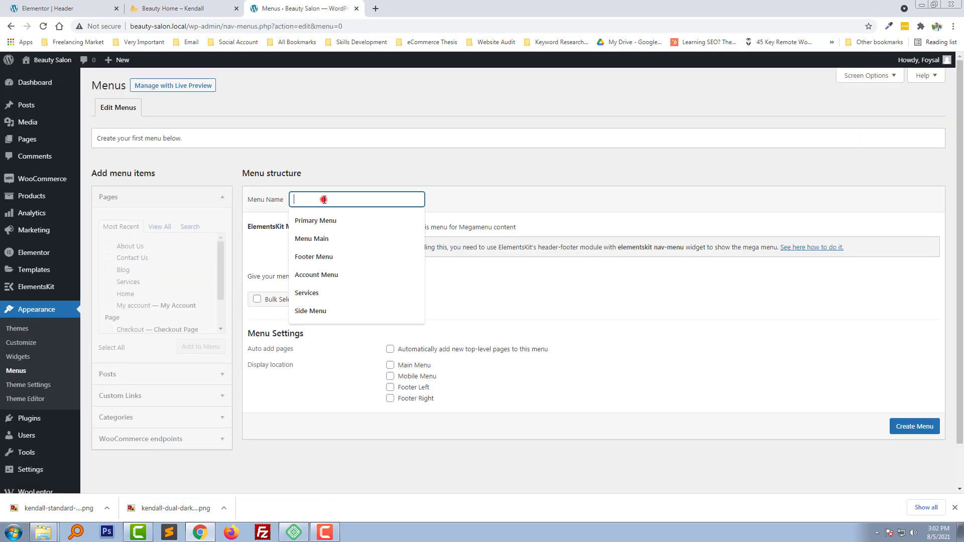
left_click(329, 238)
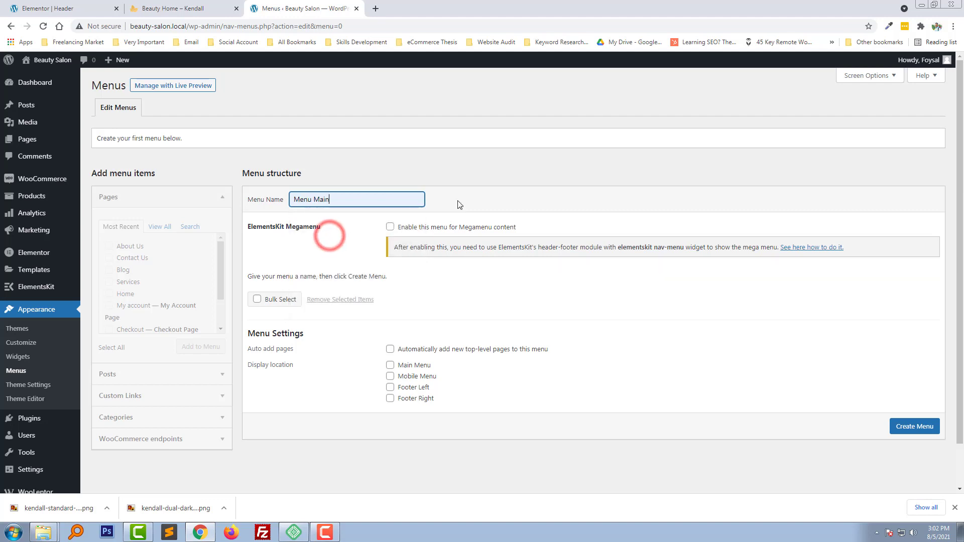
left_click(913, 429)
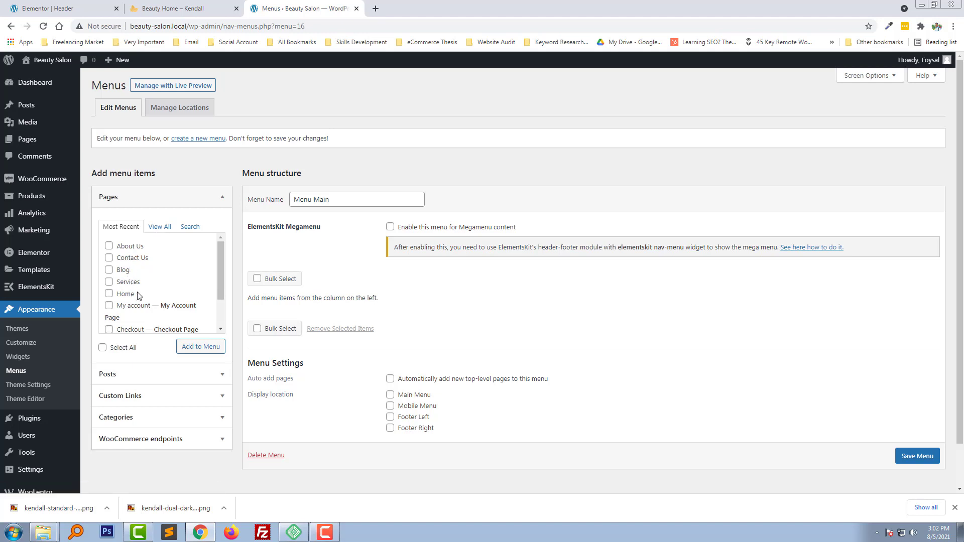
Add the Home, About Us, Blog, Contact Us, Services and Shop pages to Menu Main.
left_click(159, 226)
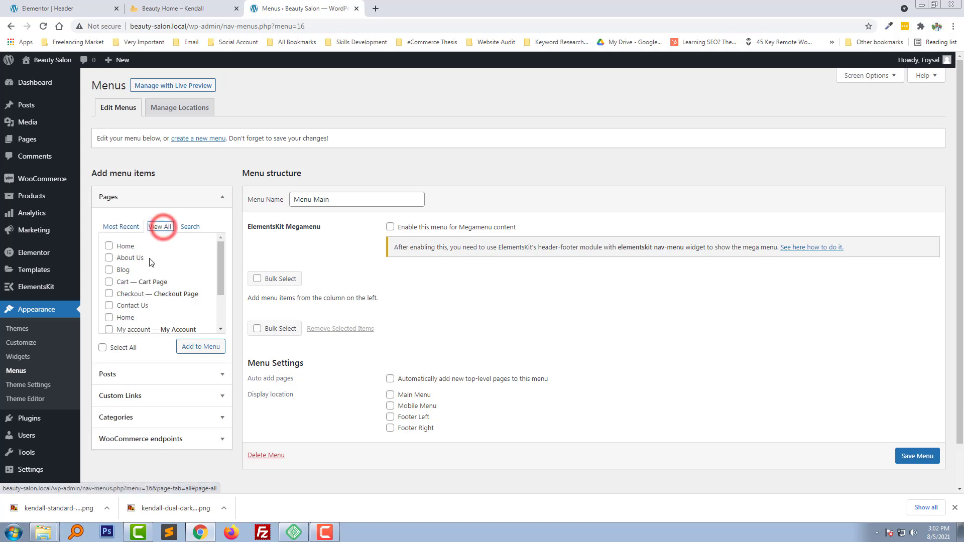
left_click(124, 247)
left_click(122, 258)
left_click(118, 270)
scroll(137, 286, "down", 1)
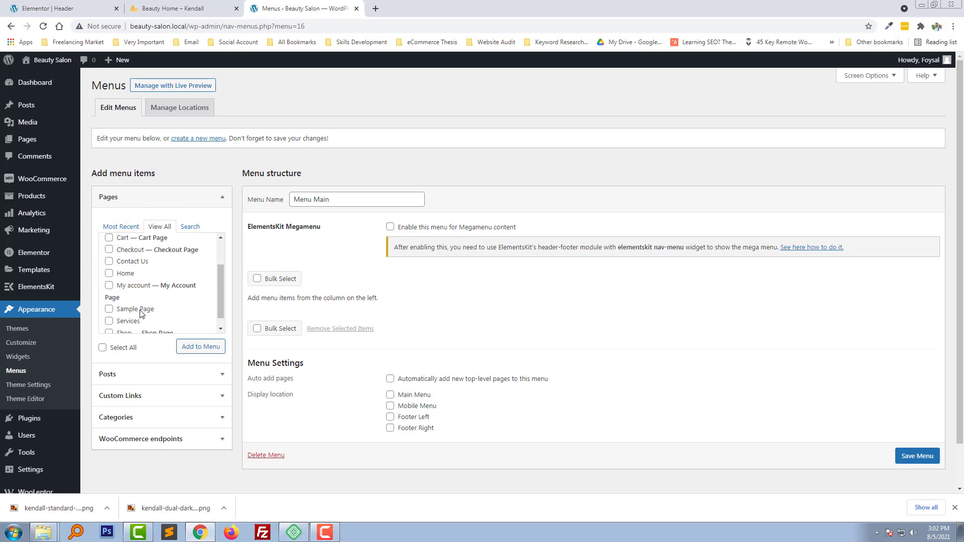
left_click(135, 280)
scroll(143, 284, "up", 1)
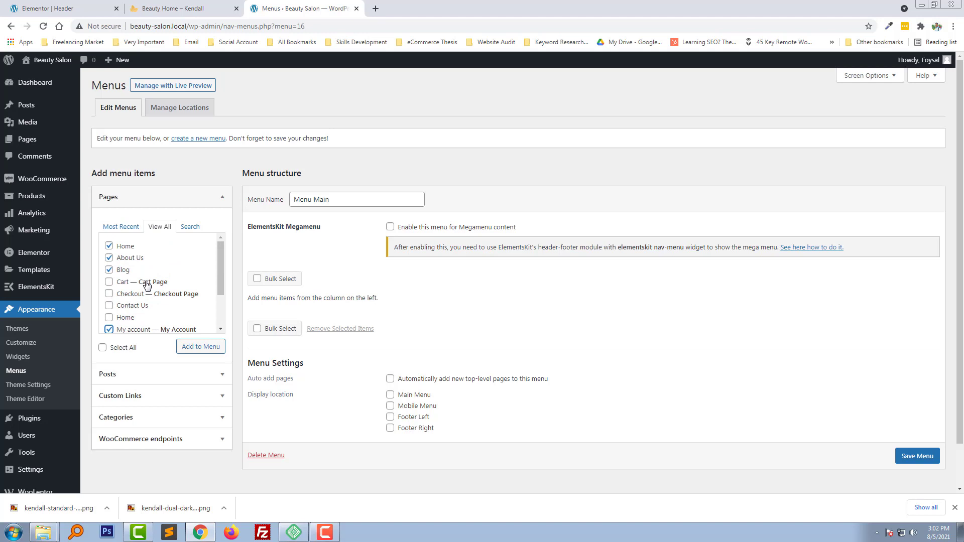
scroll(147, 285, "down", 1)
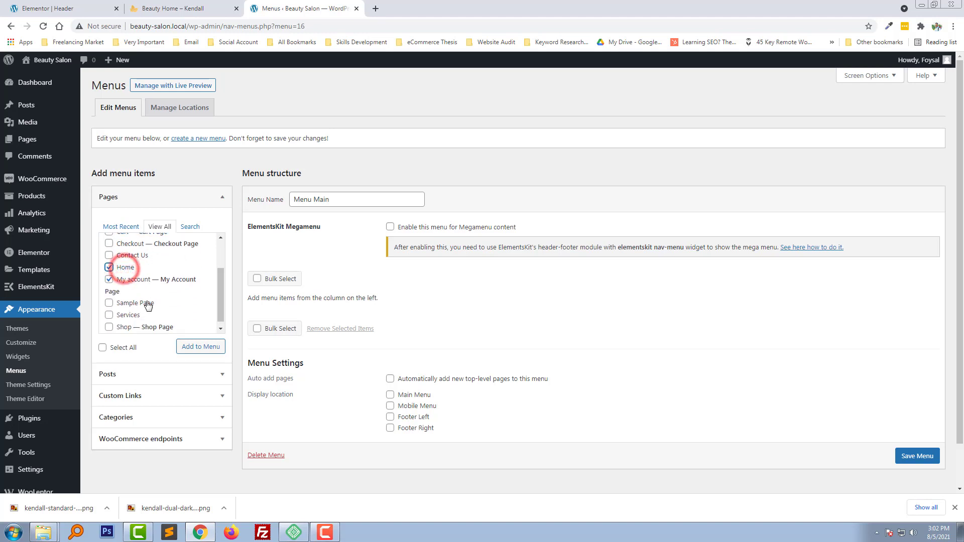
left_click(127, 316)
scroll(133, 328, "down", 1)
left_click(126, 323)
left_click(205, 350)
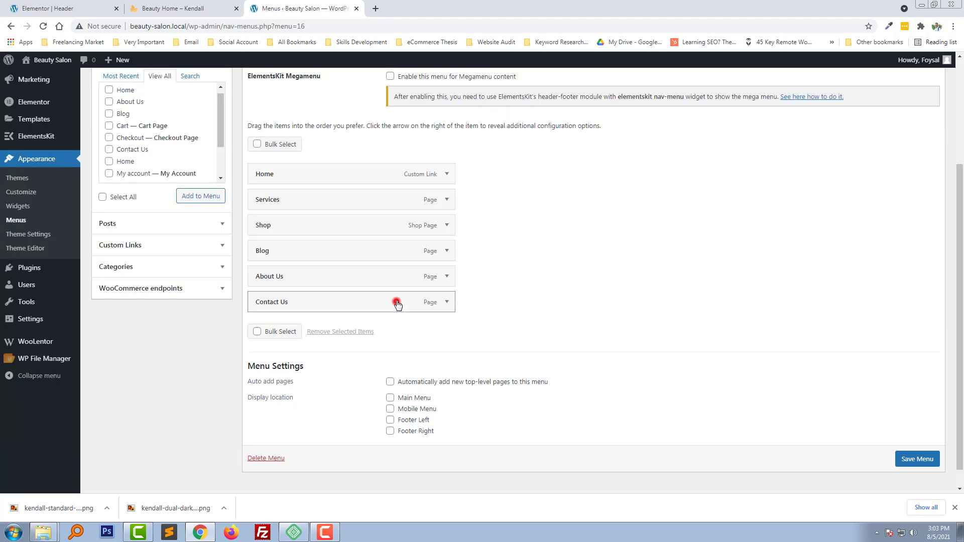
Arrange the menu items as Home, Services, Shop, Blog, About Us, Contact Us and save the menu.
left_click(397, 302)
left_click(618, 311)
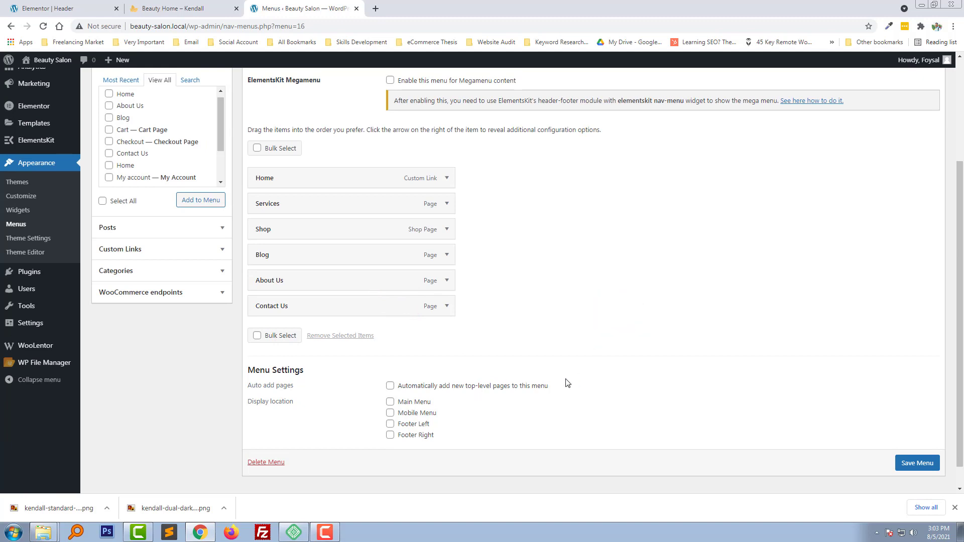
scroll(926, 464, "down", 1)
left_click(920, 456)
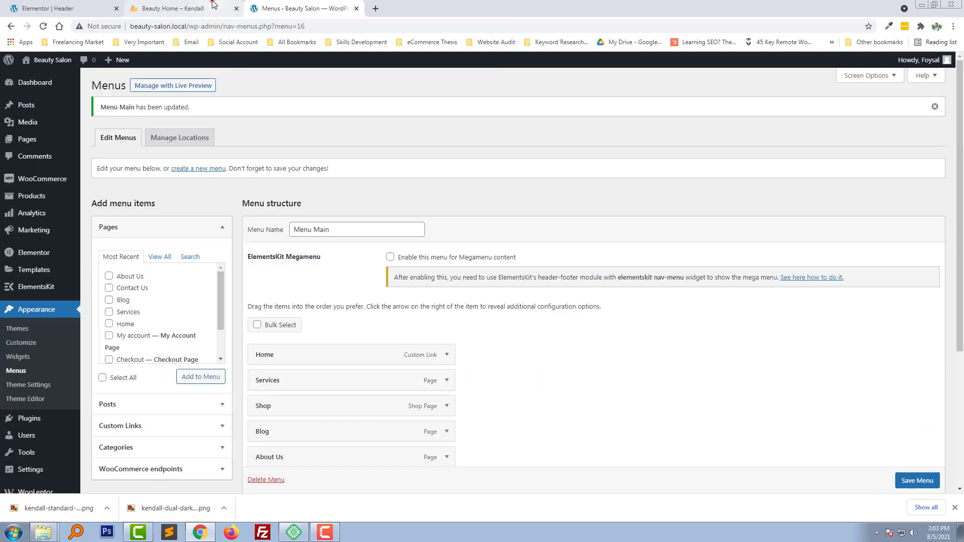
Update and reload the Elementor header editor, and assign Menu Main to the nav menu widget in the middle column.
left_click(212, 6)
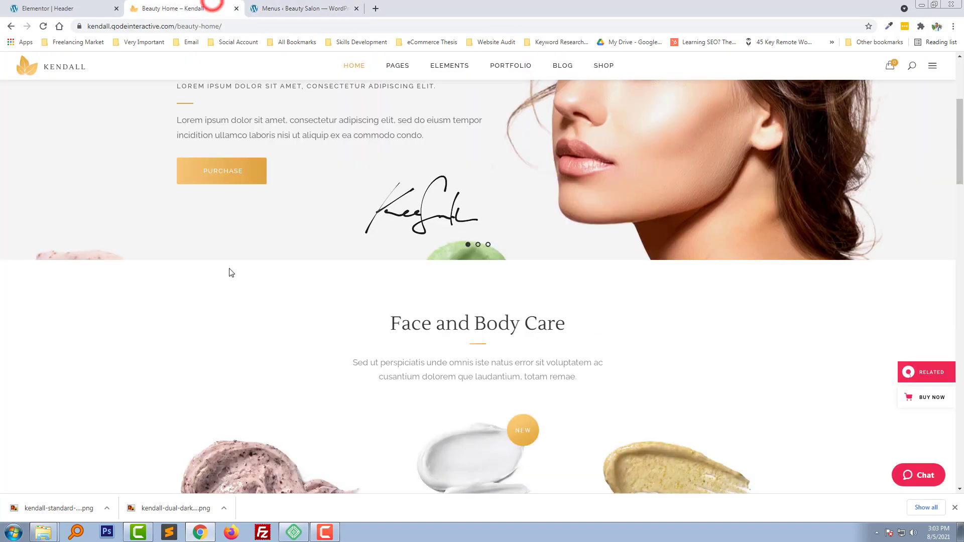
left_click(80, 7)
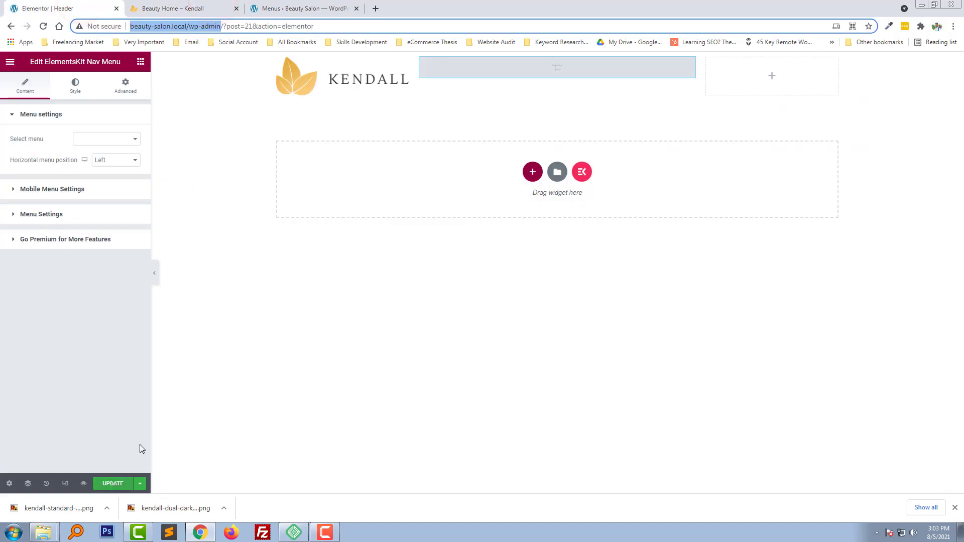
left_click(113, 484)
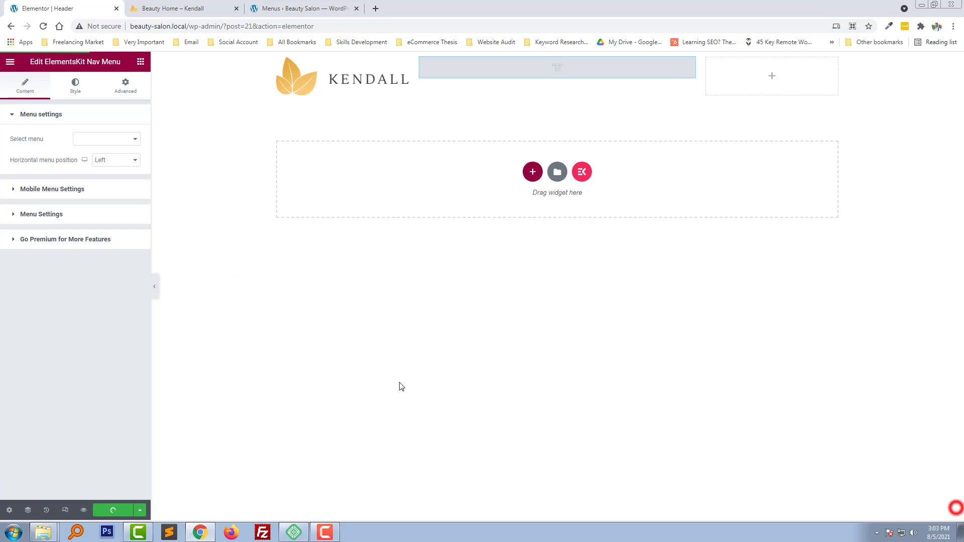
left_click(44, 28)
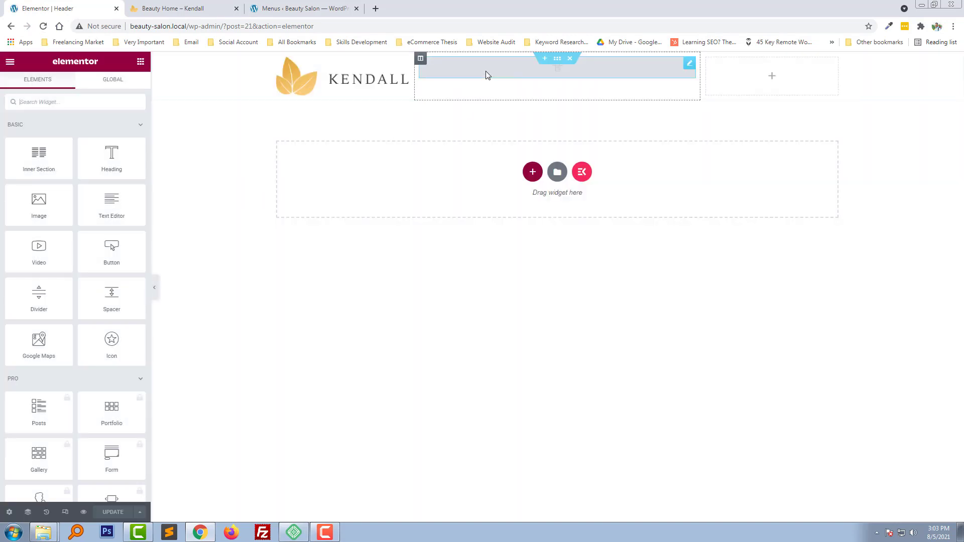
left_click(486, 73)
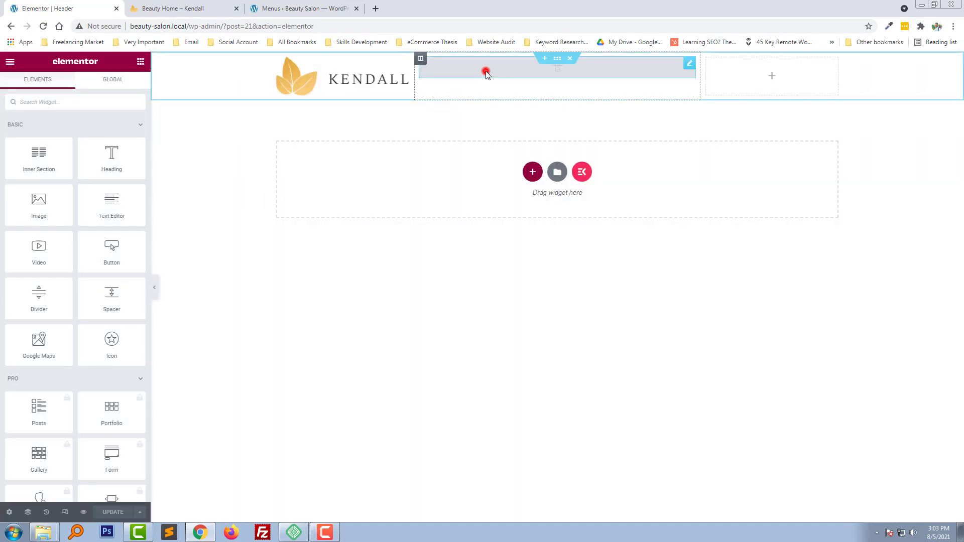
left_click(111, 141)
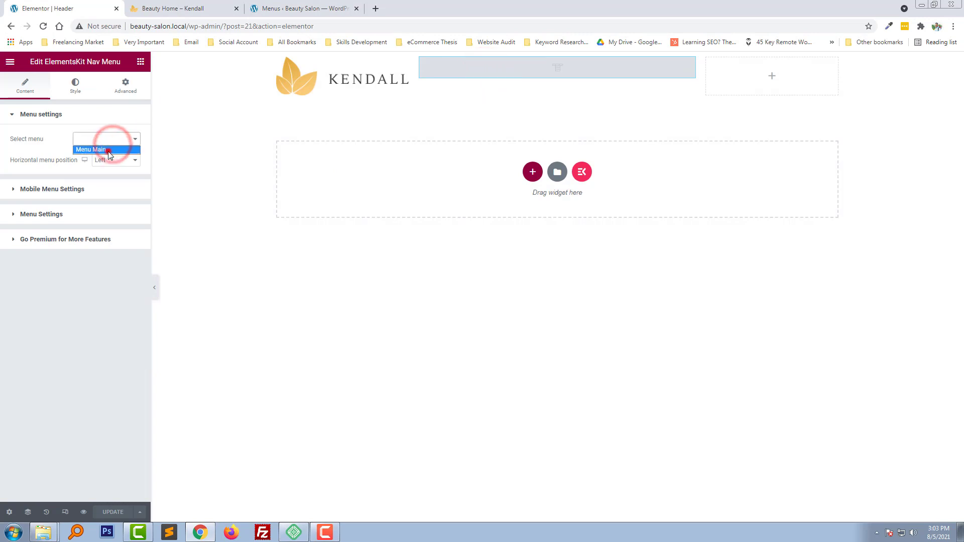
left_click(109, 150)
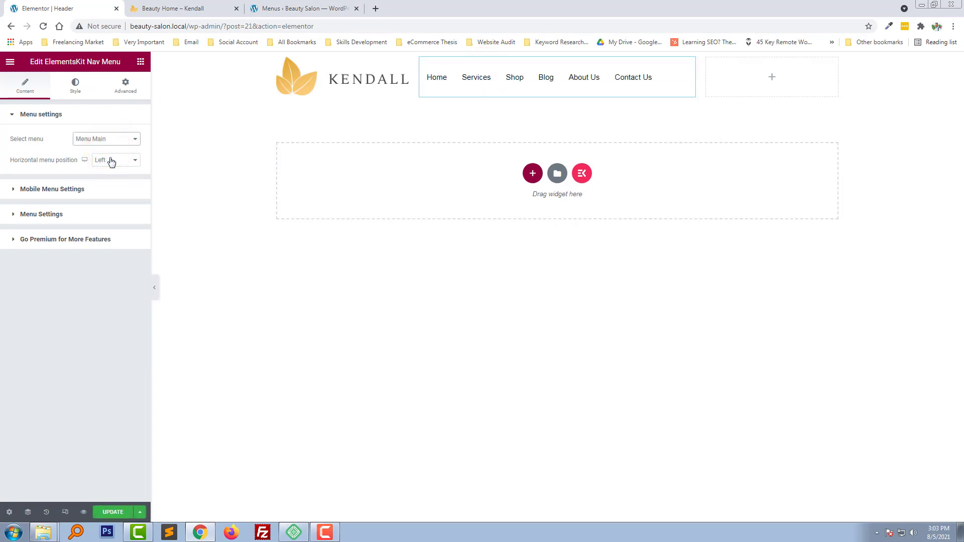
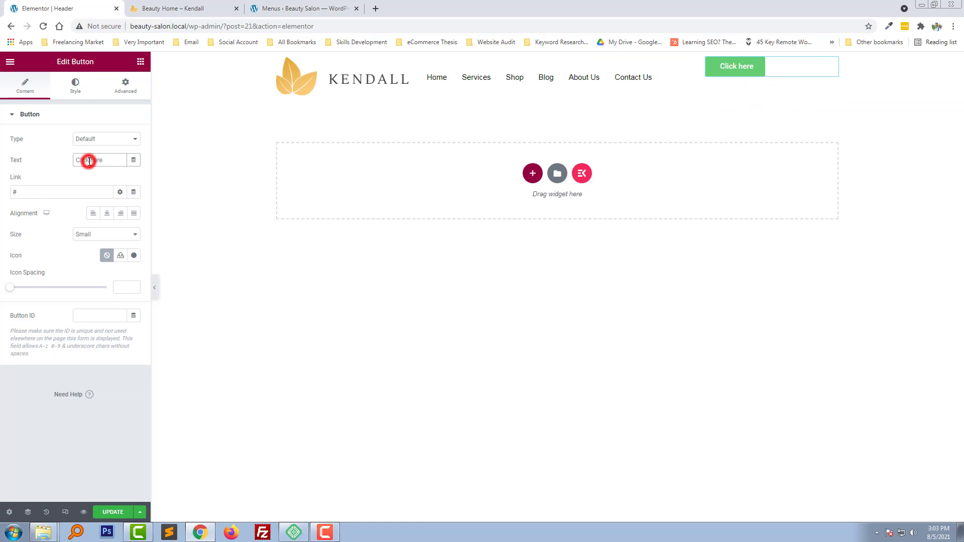
Set the text of the button in the header's third column to "Booking Now" and its alignment to justified.
triple_click(89, 160)
type("Booking Now")
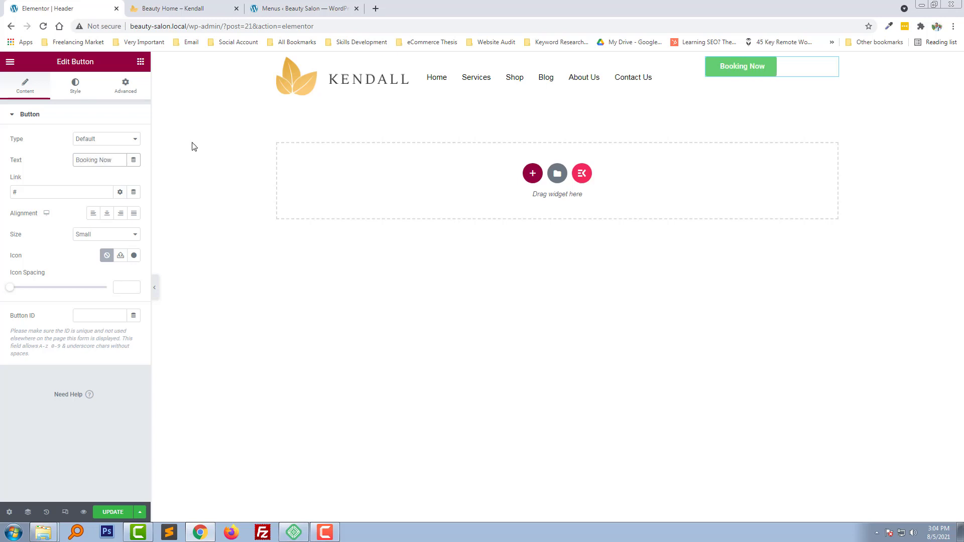
left_click(134, 213)
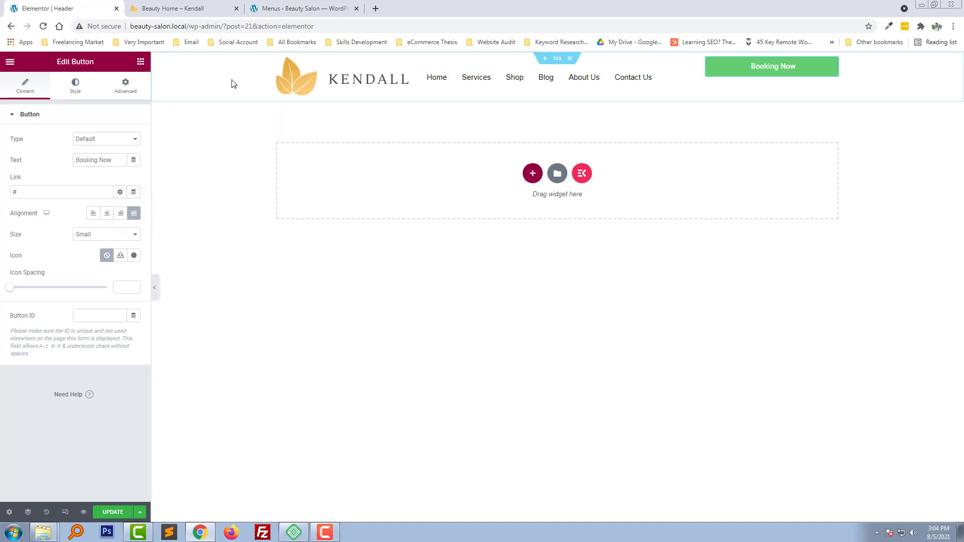
Set the vertical alignment of the logo, menu and button columns in the header to Middle.
left_click(277, 59)
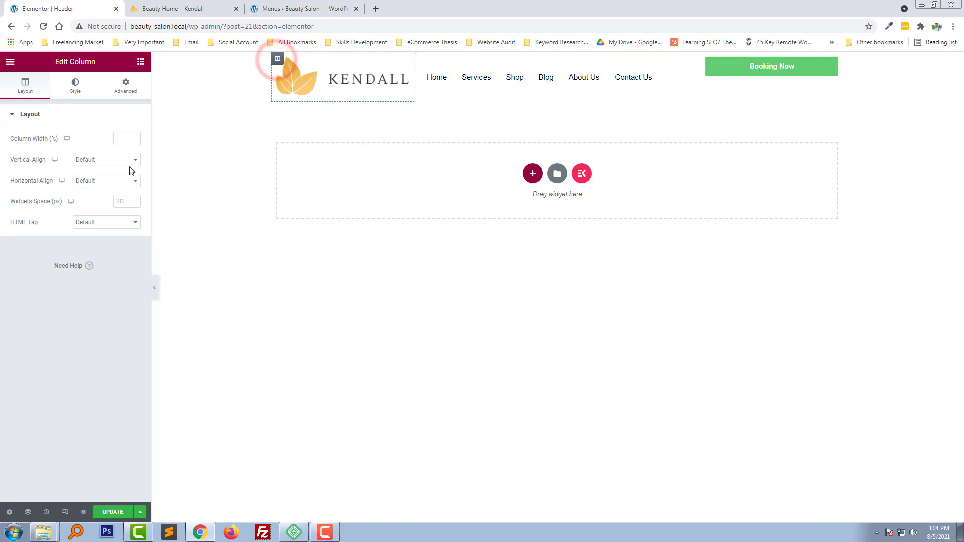
left_click(102, 159)
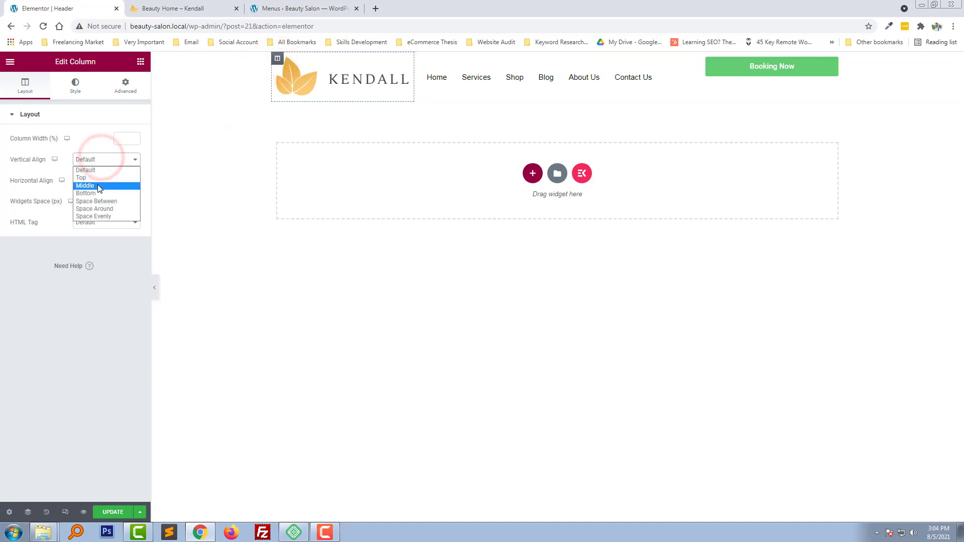
left_click(95, 185)
left_click(421, 61)
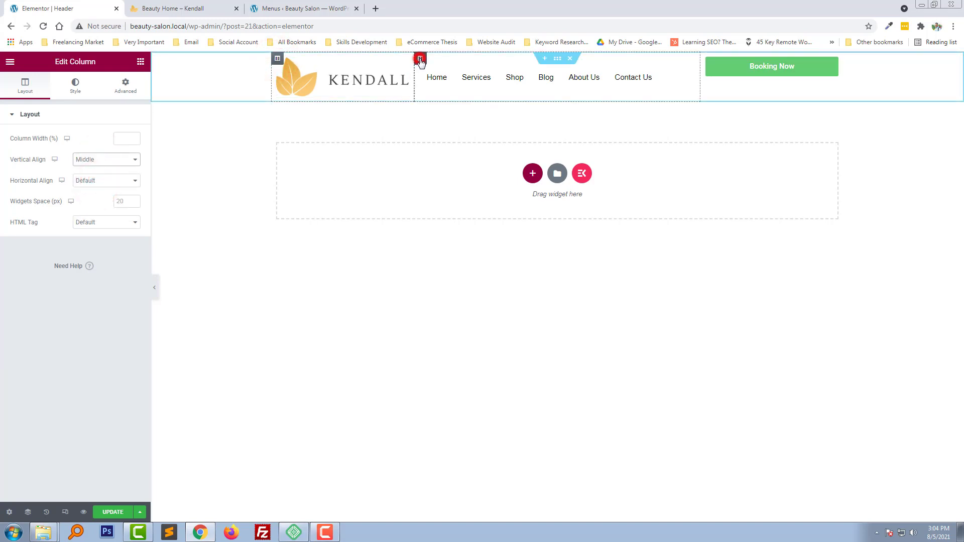
left_click(103, 159)
left_click(95, 185)
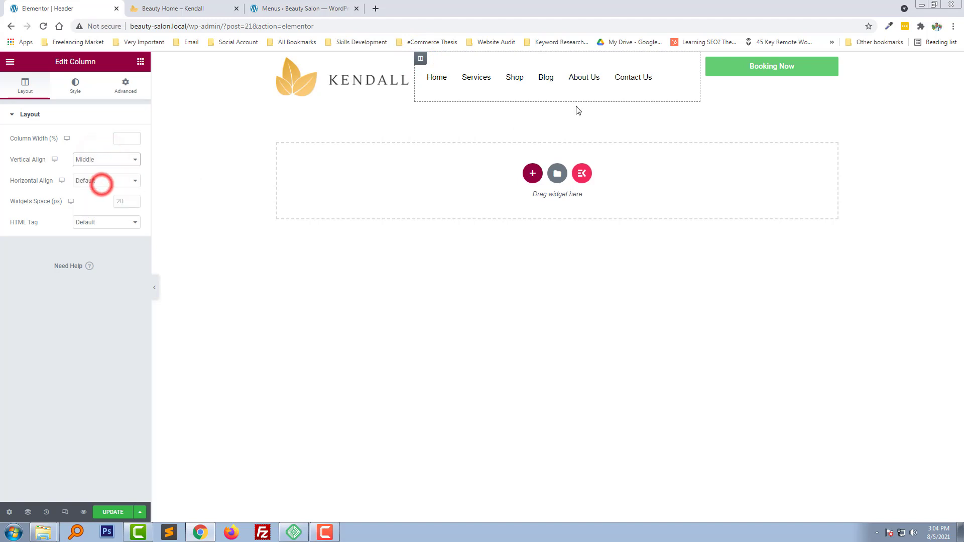
left_click(707, 60)
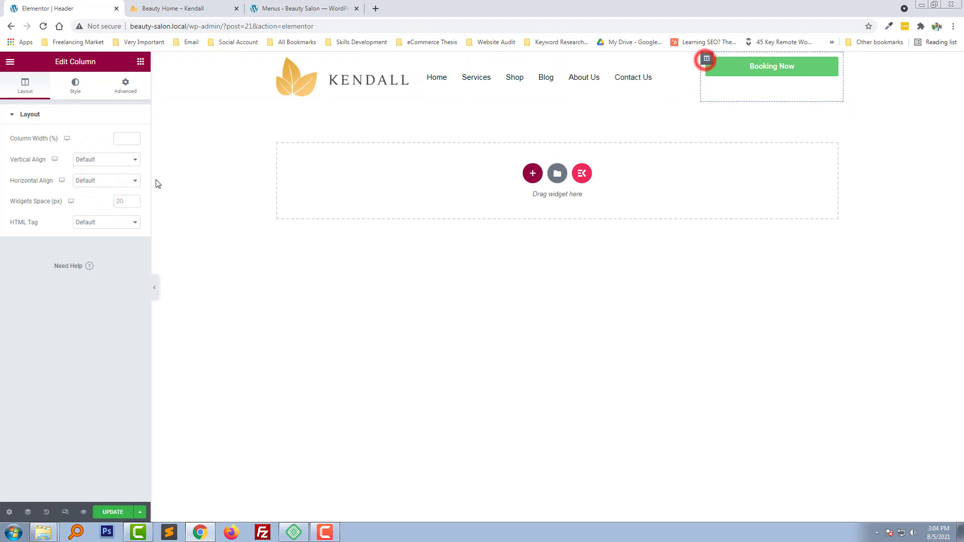
left_click(102, 157)
left_click(95, 186)
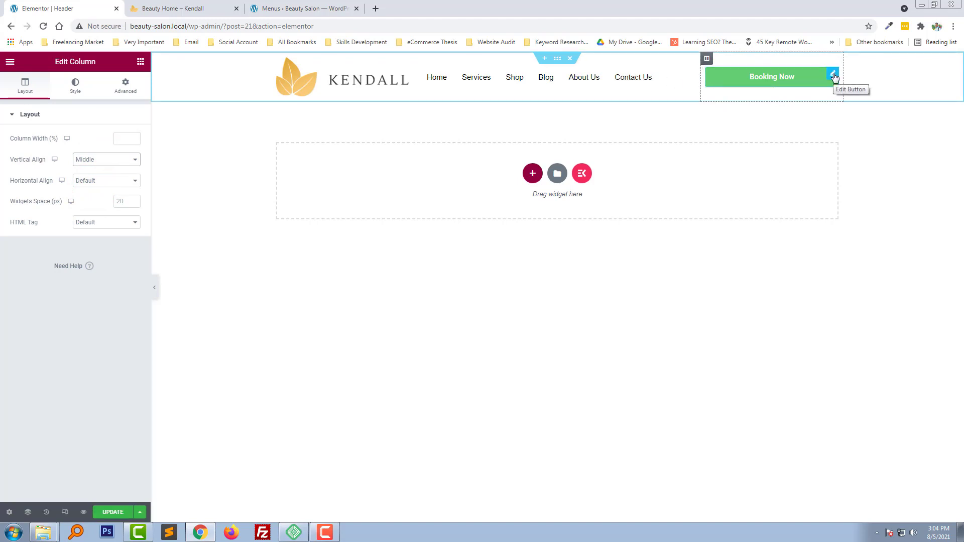
Inspect the Purchase button on the Kendall reference page and copy its gradient's starting colour #f6c478.
left_click(834, 76)
key("ctrl+Tab")
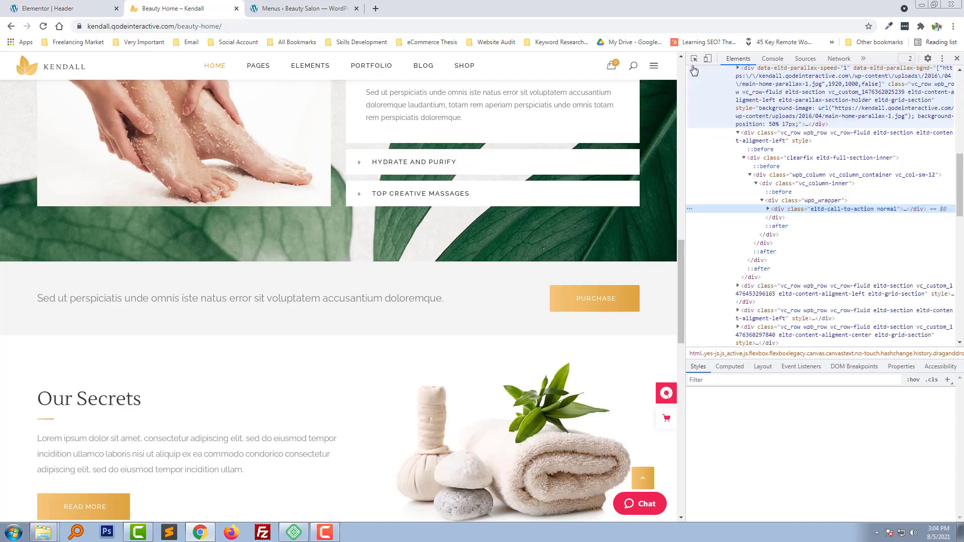
left_click(693, 59)
left_click(623, 297)
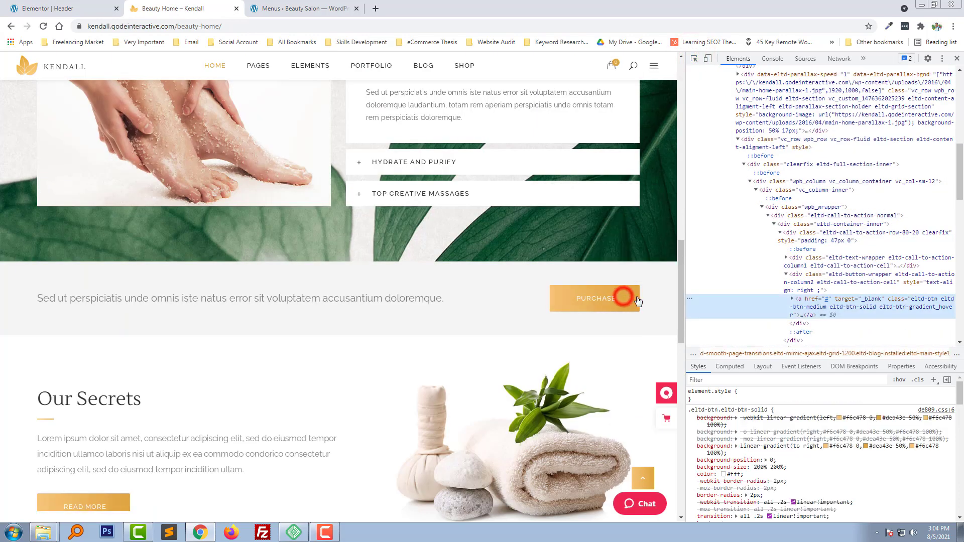
left_click(825, 447)
triple_click(868, 377)
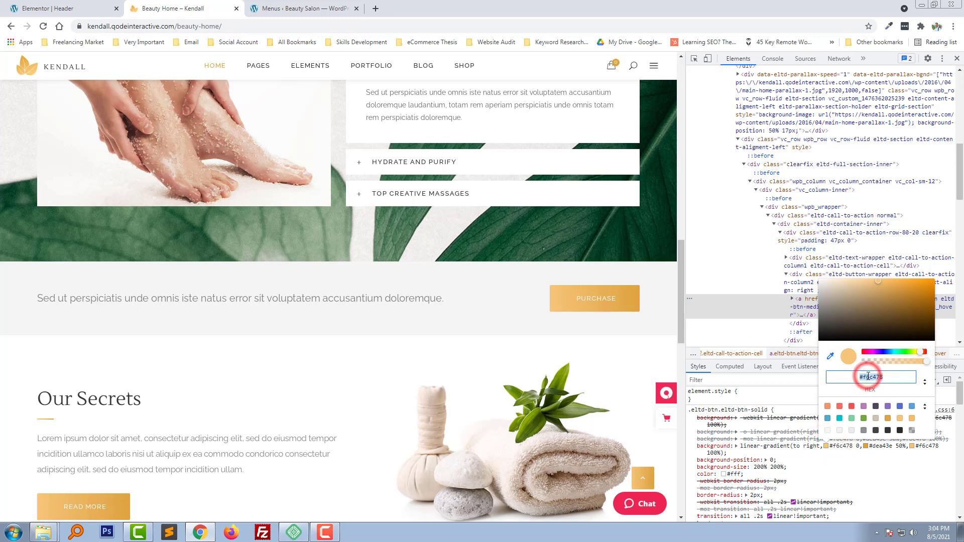
Give the header's Booking Now button the copied #f6c478 background colour and #000000 text colour.
left_click(300, 8)
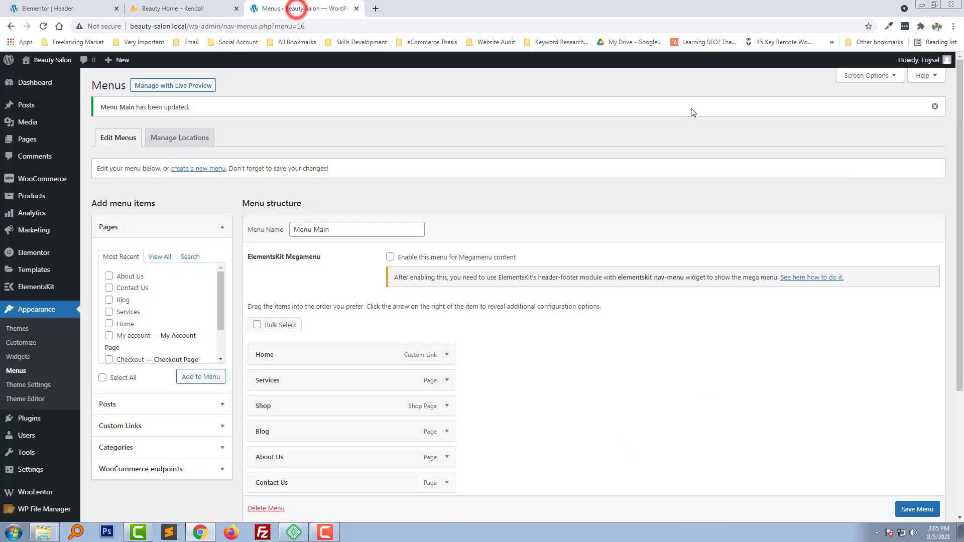
left_click(14, 6)
left_click(790, 80)
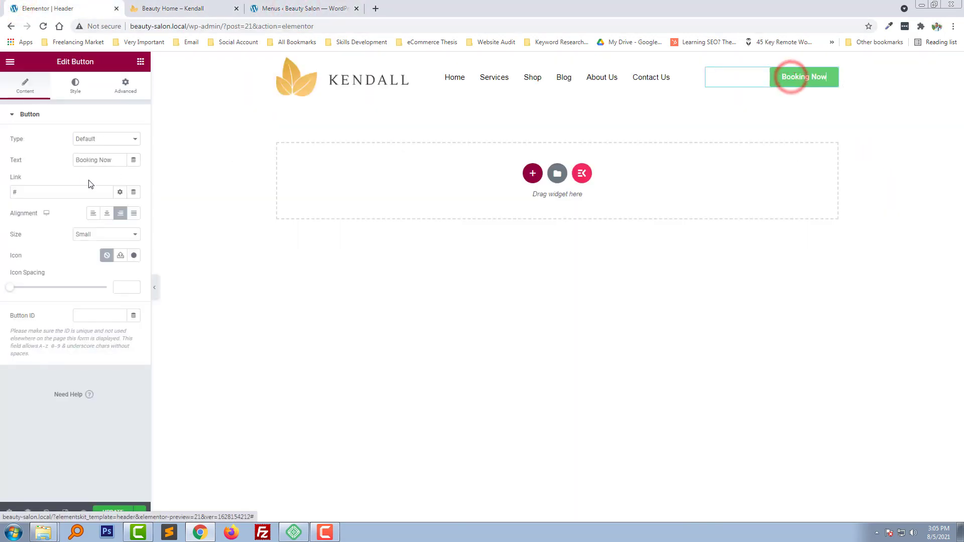
left_click(75, 85)
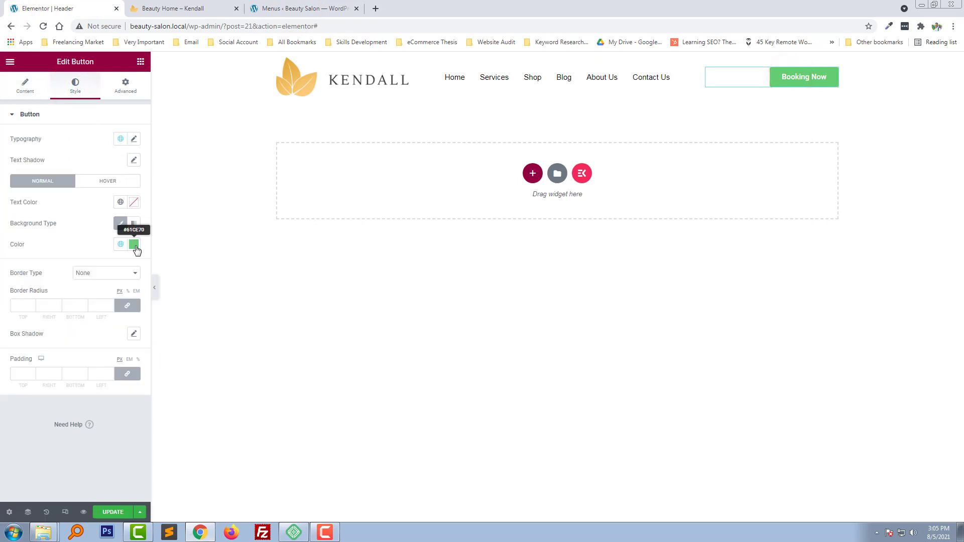
left_click(134, 244)
key("ctrl+v")
left_click(134, 245)
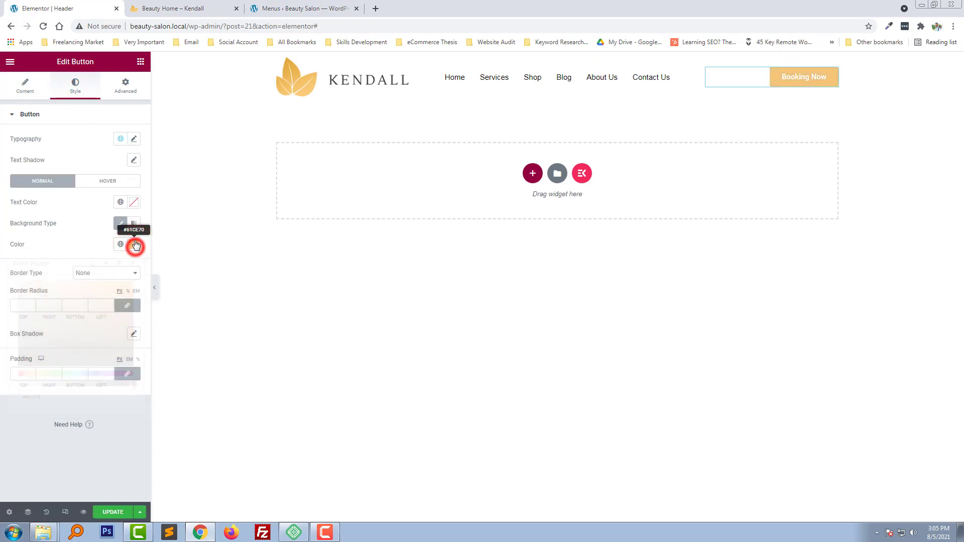
left_click(133, 202)
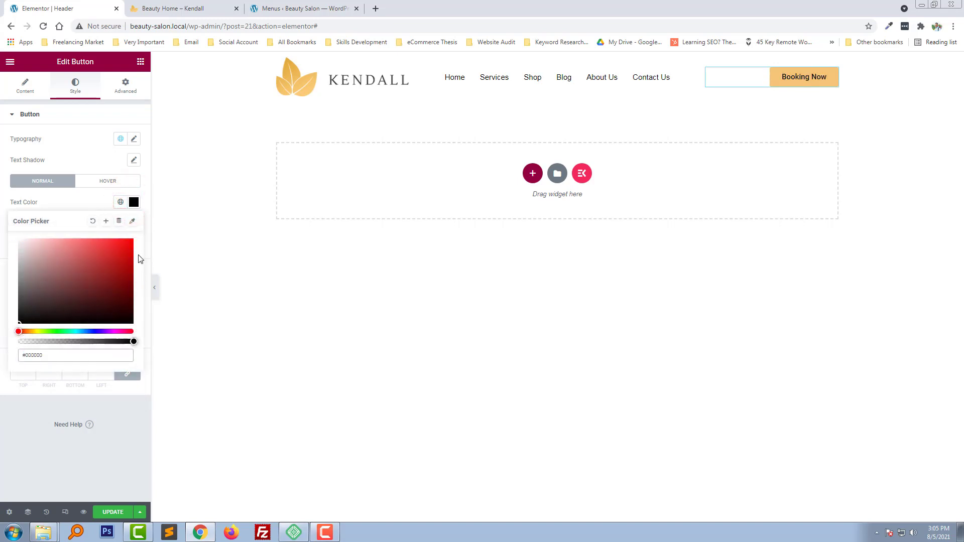
left_click(132, 204)
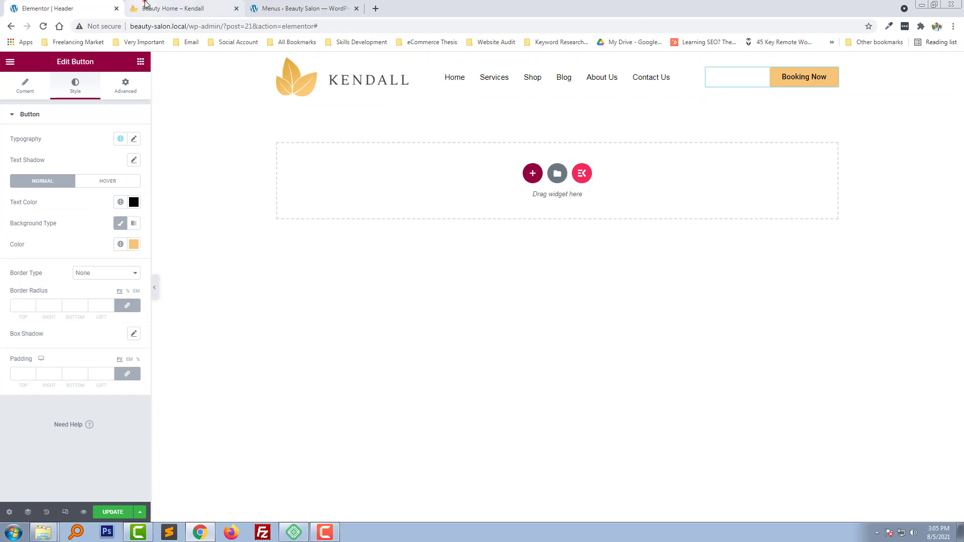
Return to the start of the Kendall reference page and close the browser's developer tools.
left_click(166, 8)
scroll(437, 273, "up", 10)
scroll(437, 272, "up", 3)
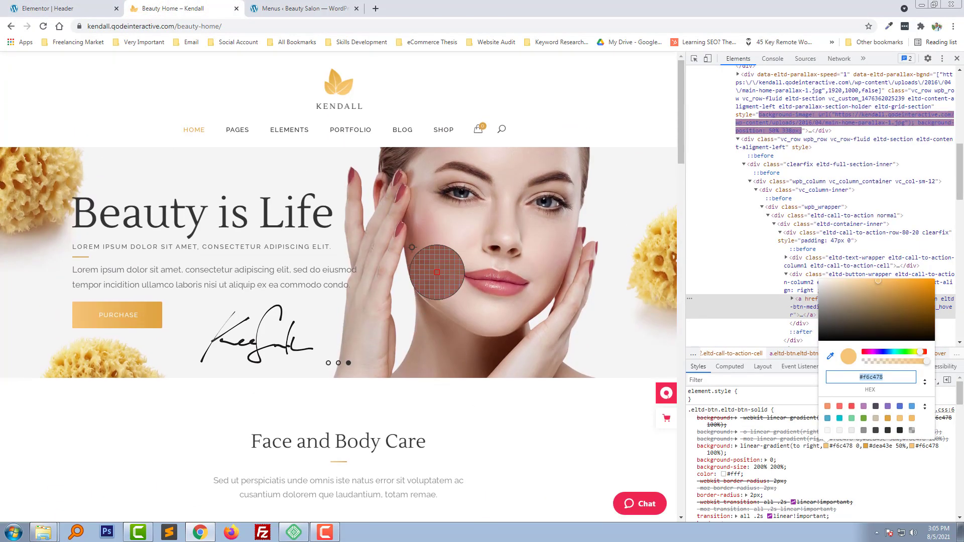
key("Escape")
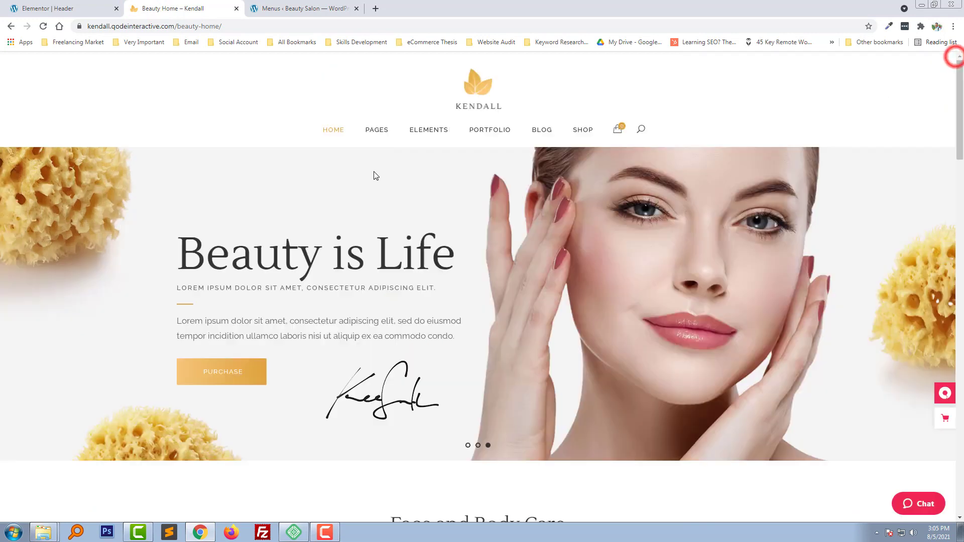
left_click(956, 58)
Analyse the HOME menu item on the Kendall page with Font Finder and copy its text colour #dea43e.
right_click(243, 122)
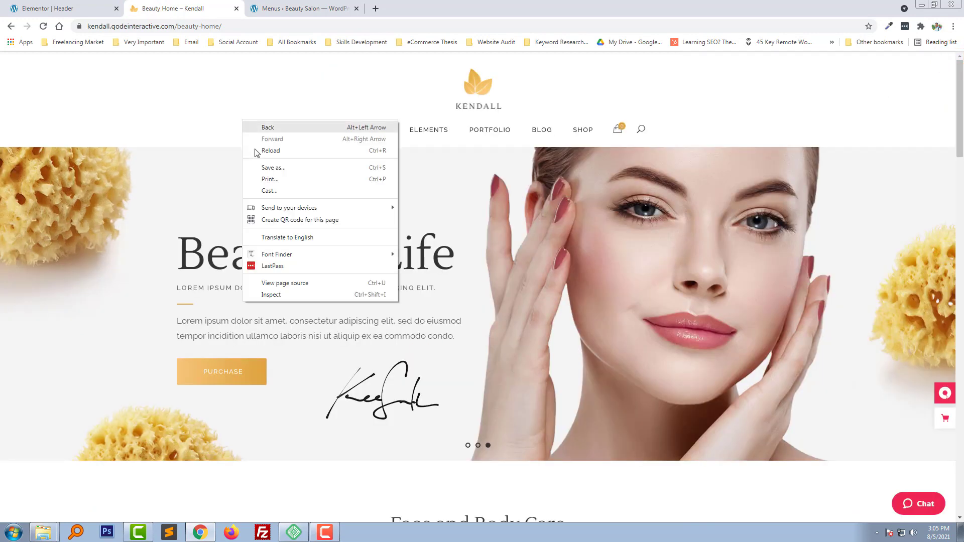
mouse_move(303, 257)
left_click(409, 251)
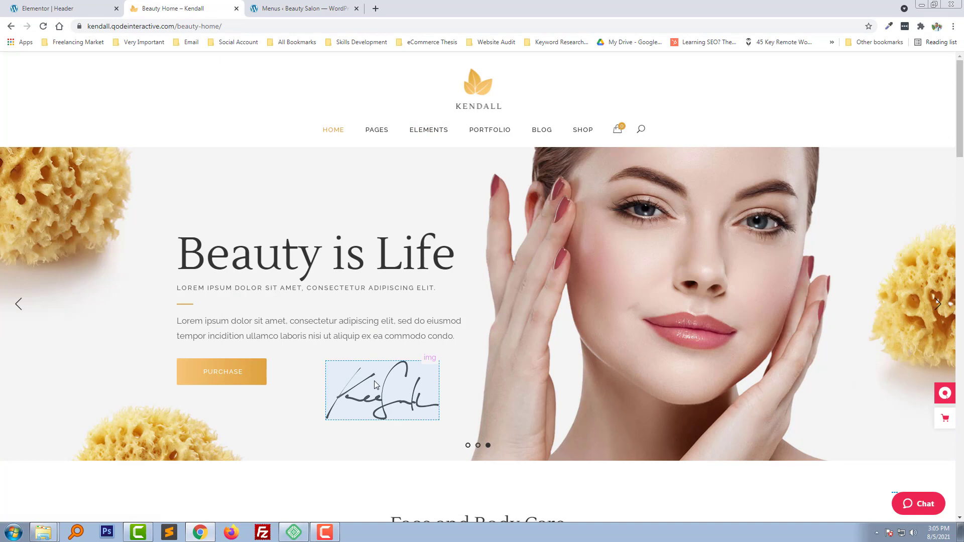
left_click(411, 131)
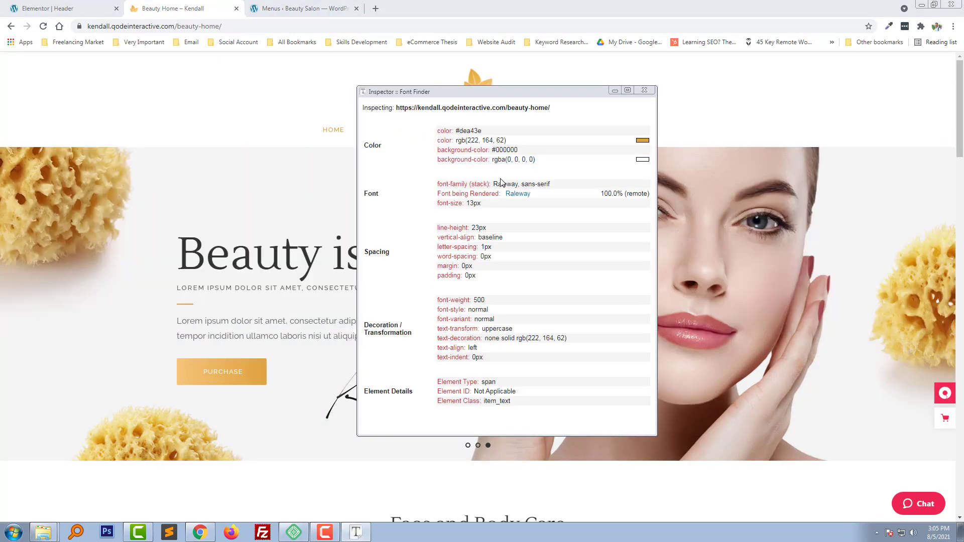
double_click(504, 184)
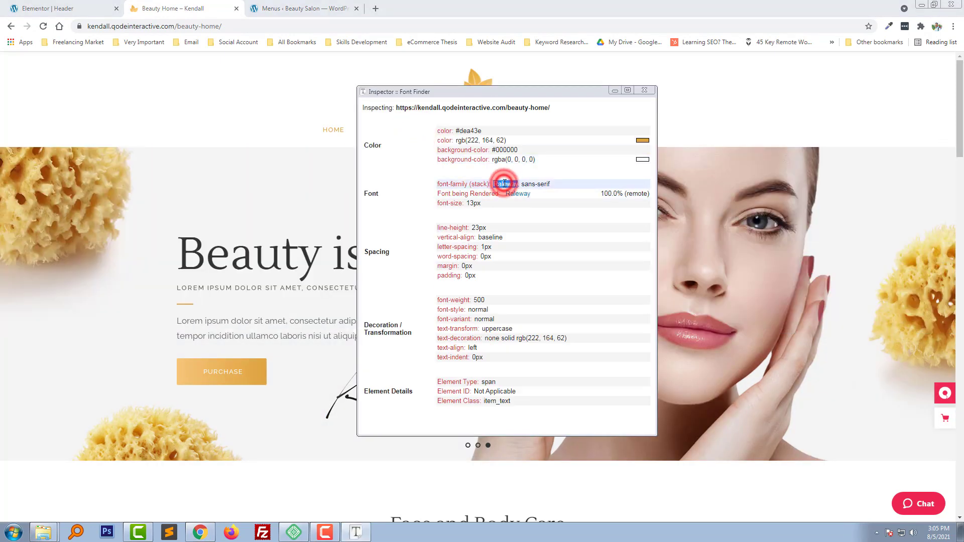
double_click(471, 131)
key("ctrl+c")
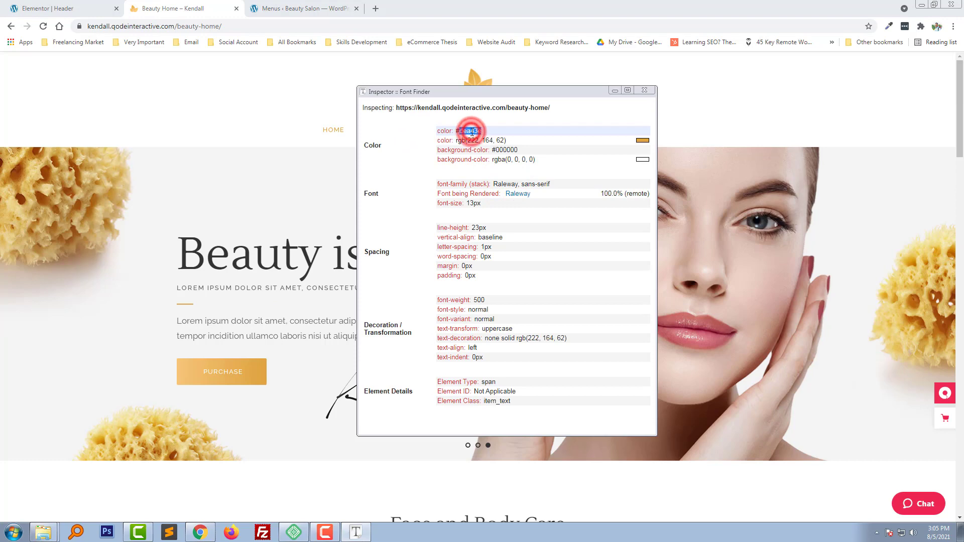
left_click(613, 91)
Set the font family of the menu items in the header's ElementsKit Nav Menu to Raleway.
left_click(42, 6)
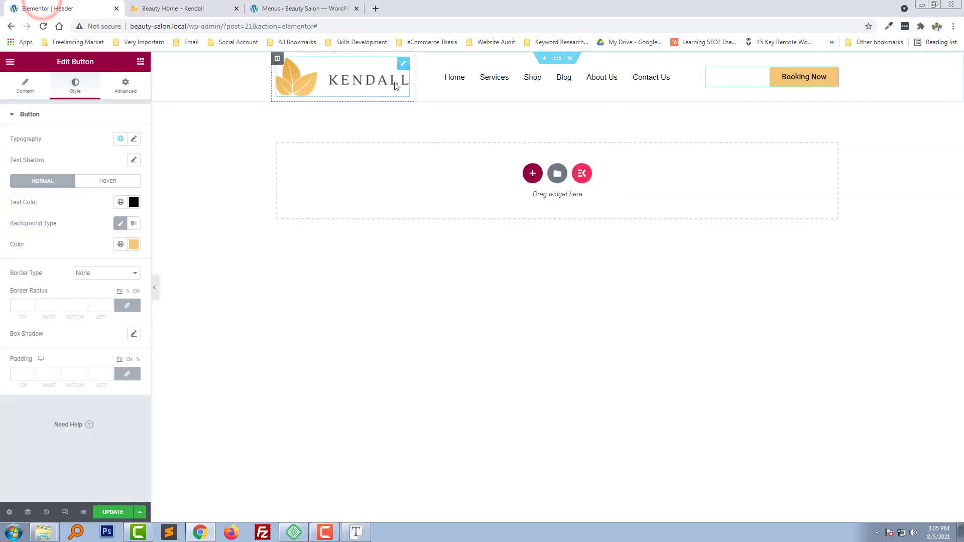
left_click(472, 77)
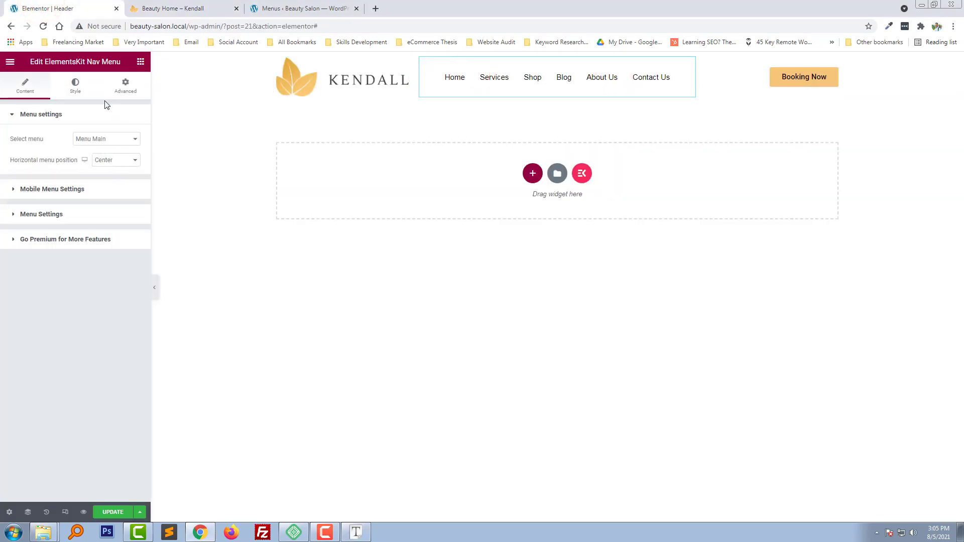
left_click(75, 84)
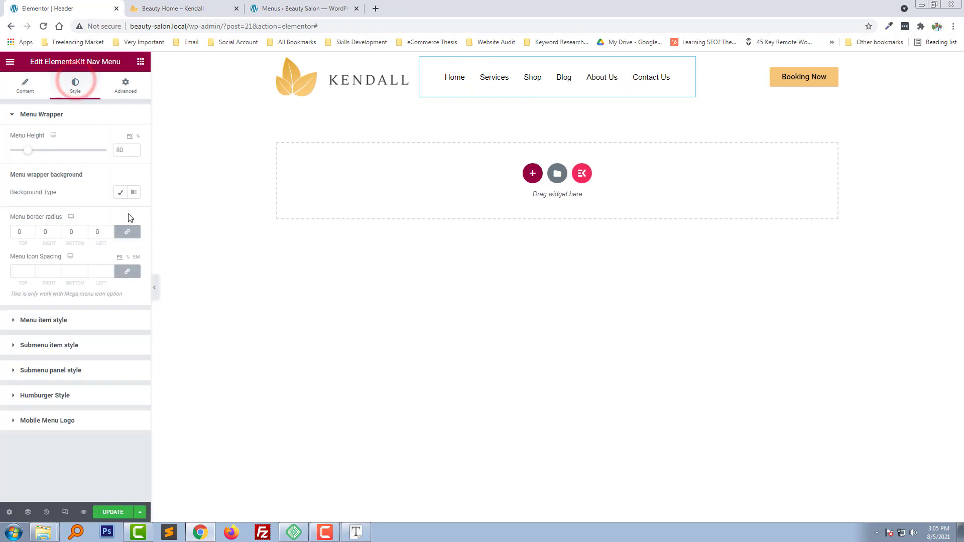
left_click(90, 325)
left_click(133, 163)
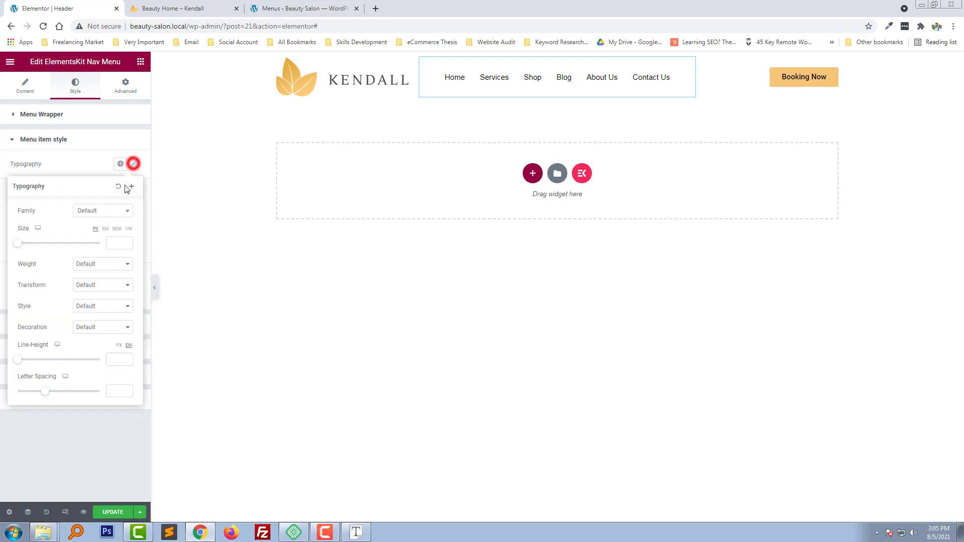
left_click(107, 211)
type("Ral")
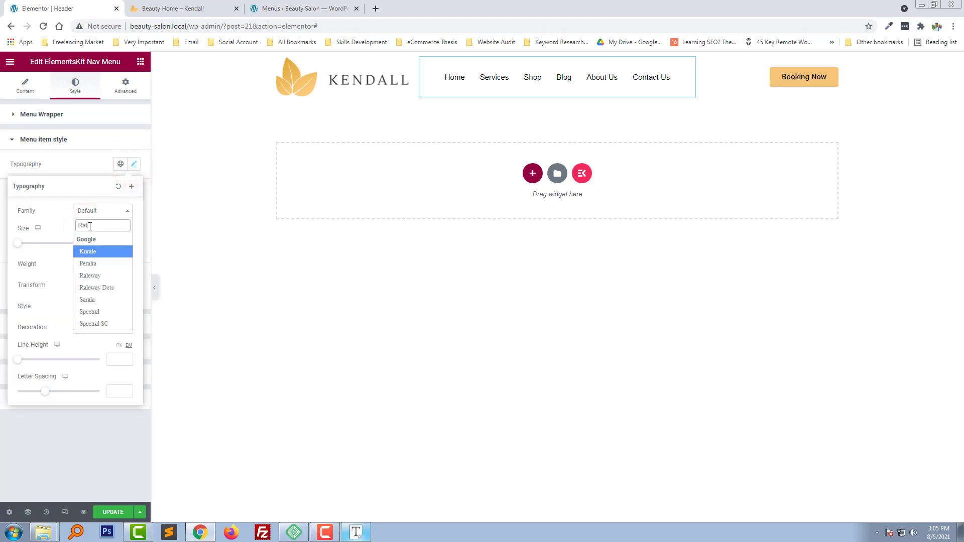
type("e")
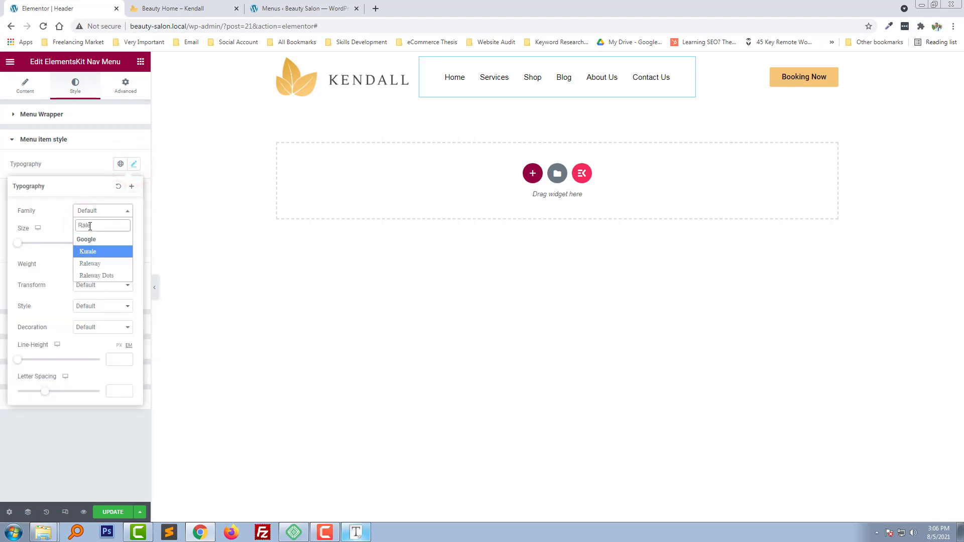
key("Down")
key("Down")
key("Return")
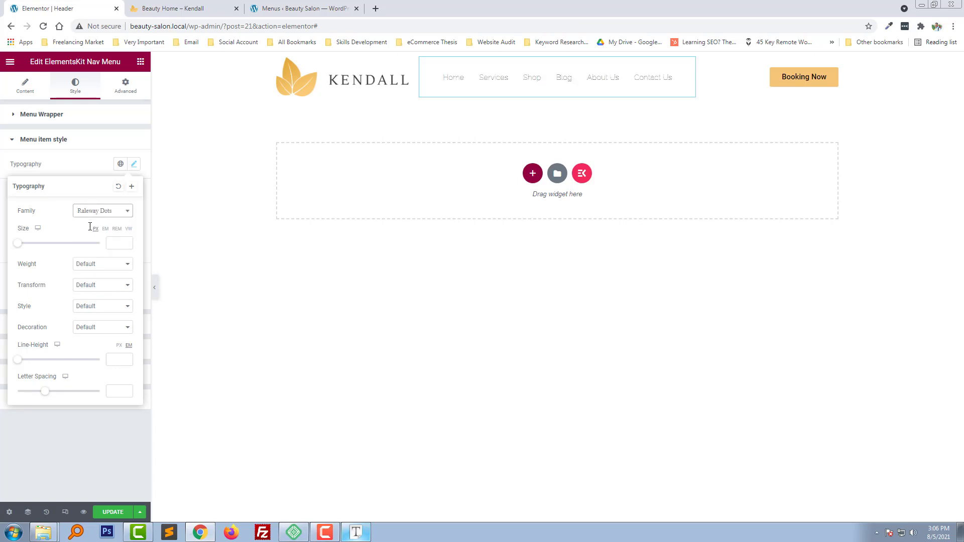
left_click(95, 210)
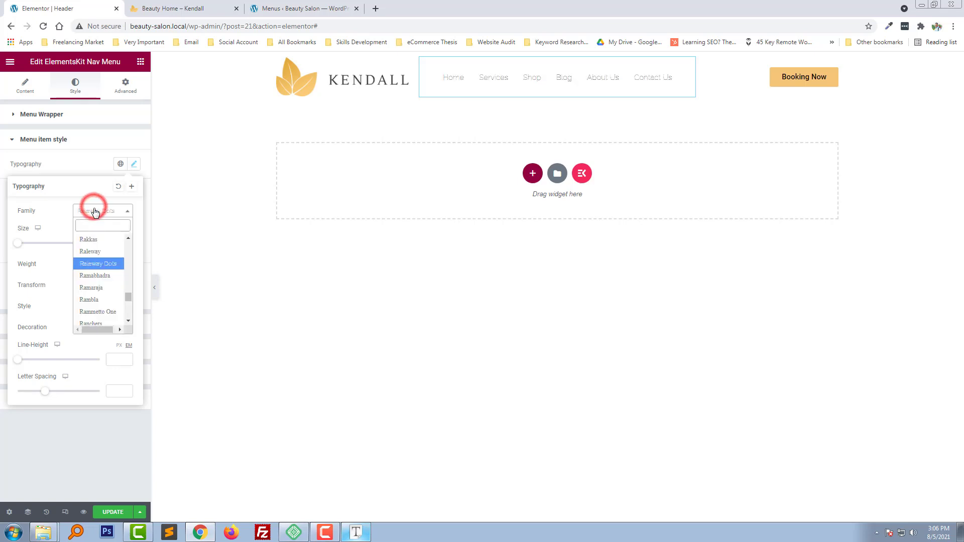
left_click(96, 252)
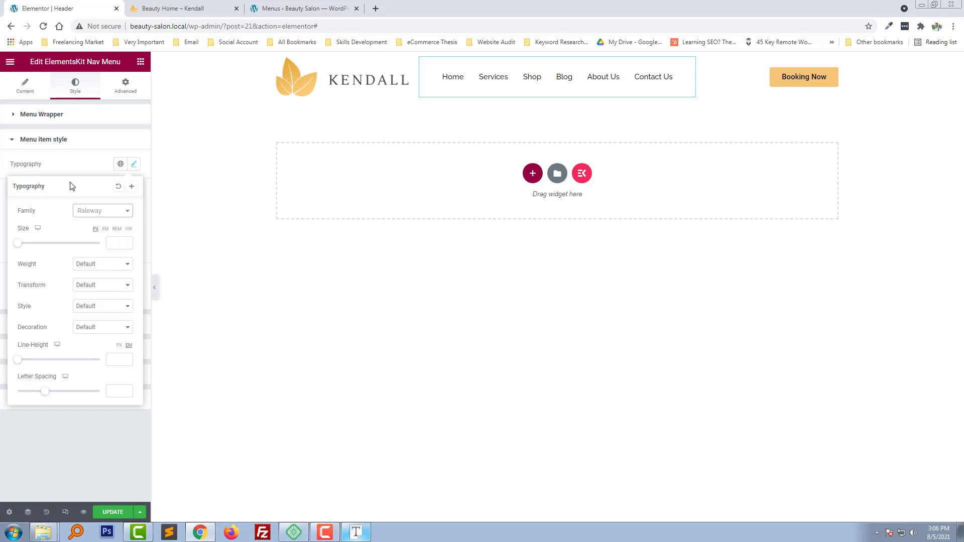
left_click(81, 165)
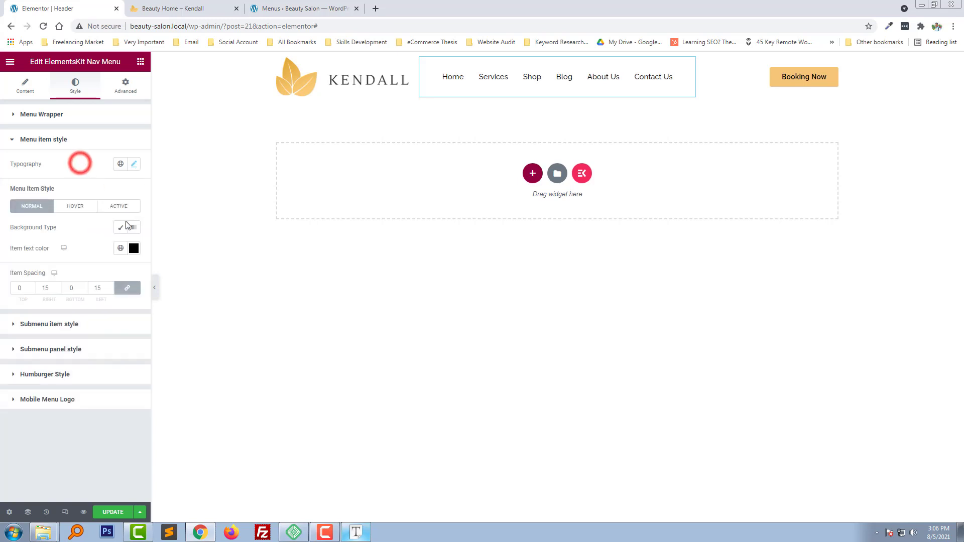
Apply the copied colour #dea43e as the normal text colour of the header's menu items.
left_click(134, 249)
key("ctrl+v")
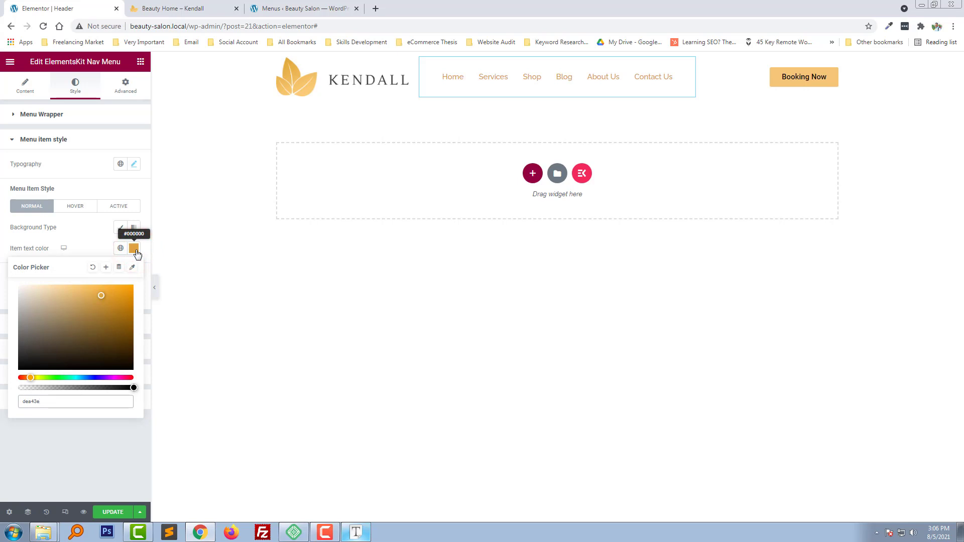
left_click(135, 249)
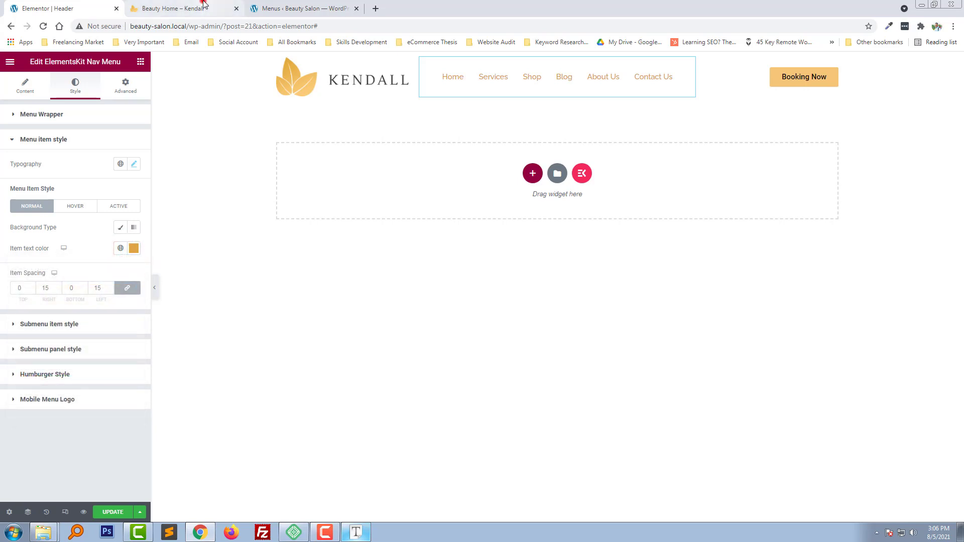
Check the Kendall page's menu colours and clear the custom normal text colour from the header's menu items.
left_click(203, 4)
left_click(46, 6)
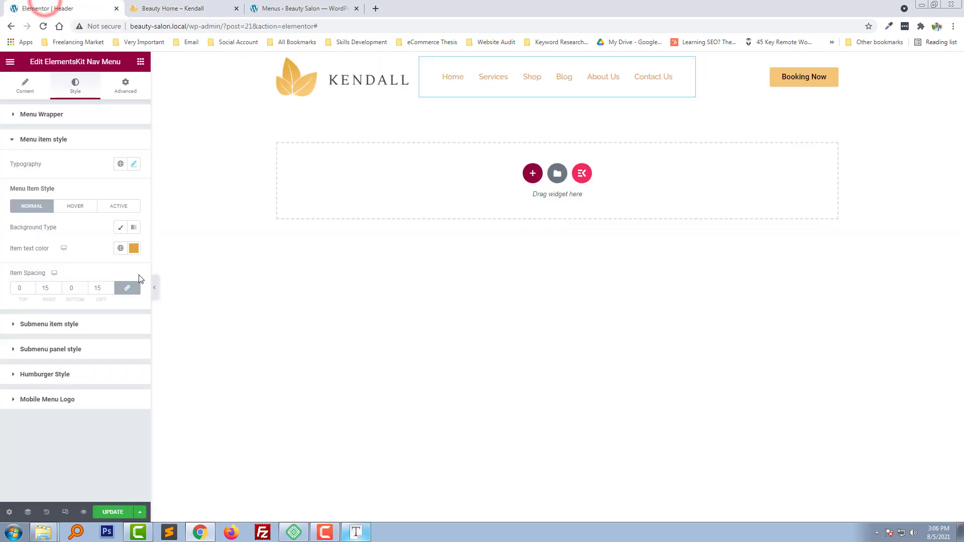
left_click(133, 248)
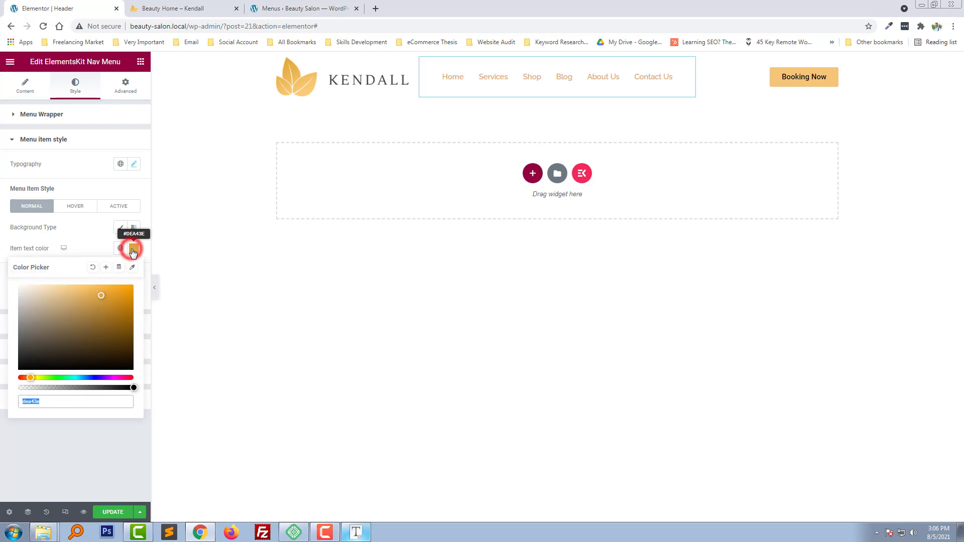
left_click(93, 268)
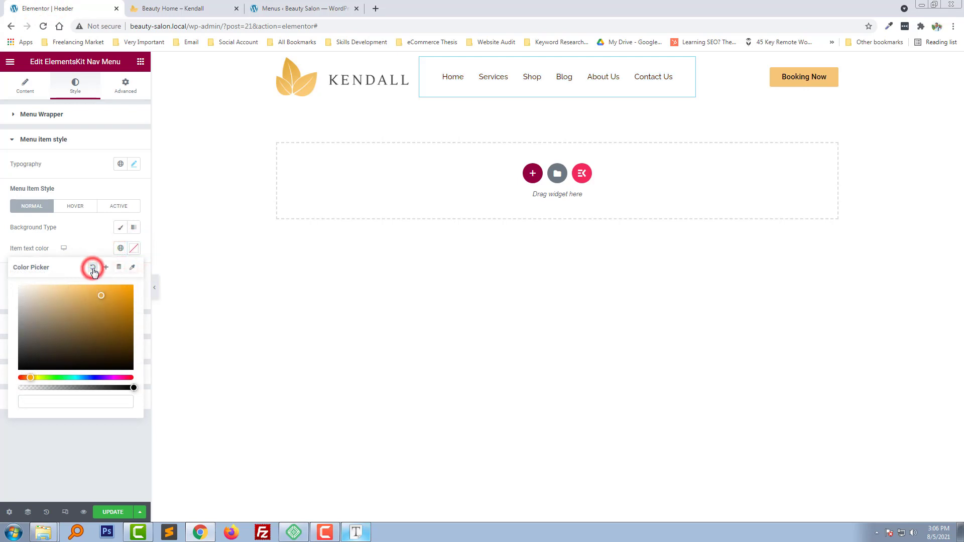
left_click(100, 235)
Set the font size of the header's menu items to 16 px and save the header template.
left_click(134, 164)
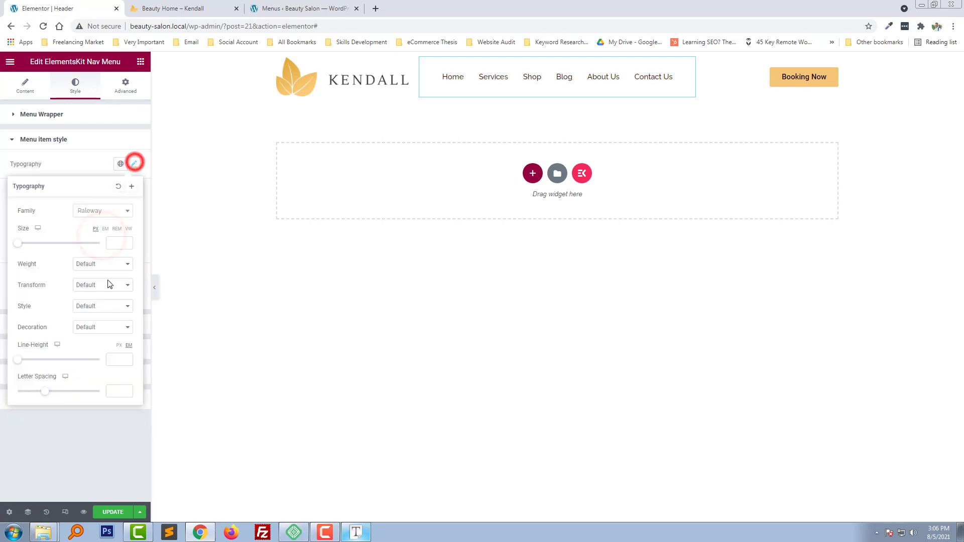
left_click(116, 243)
type("18")
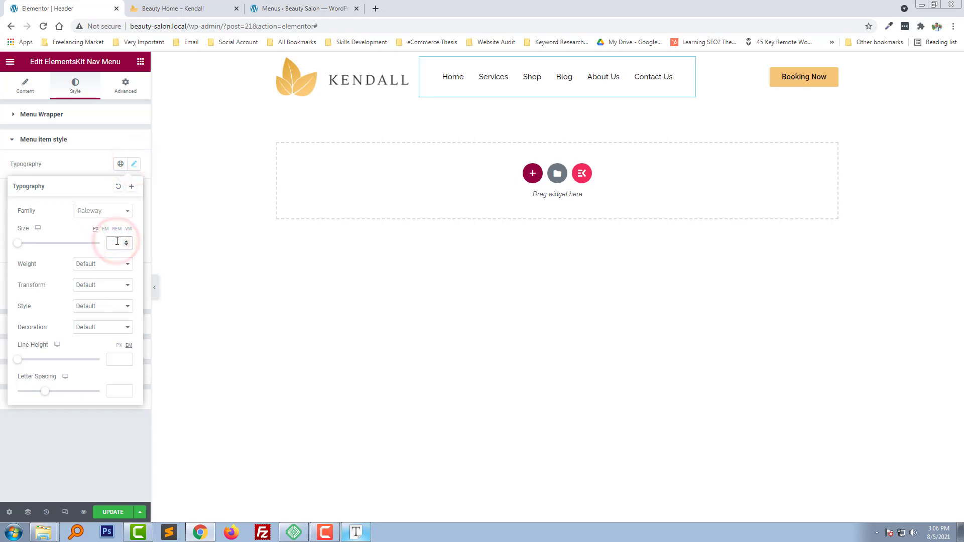
key("Down")
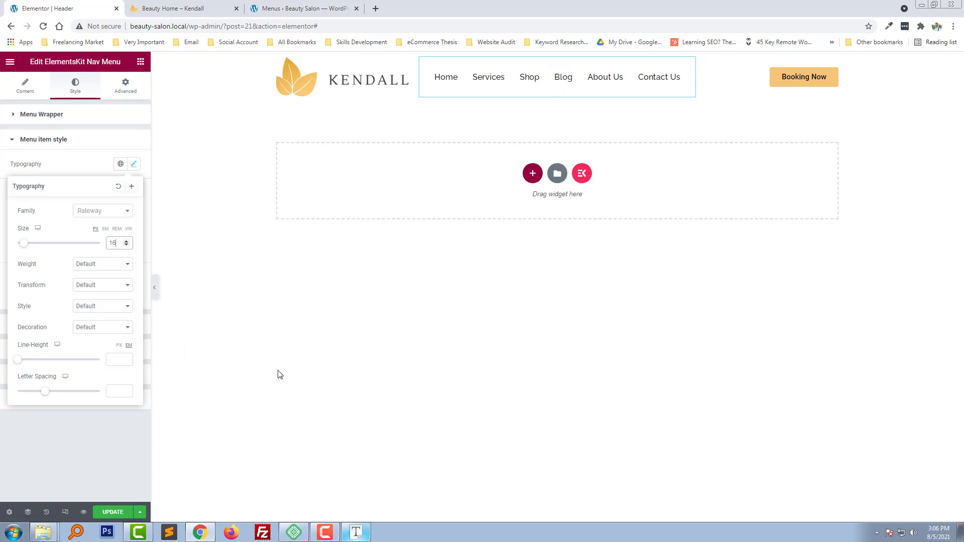
left_click(116, 516)
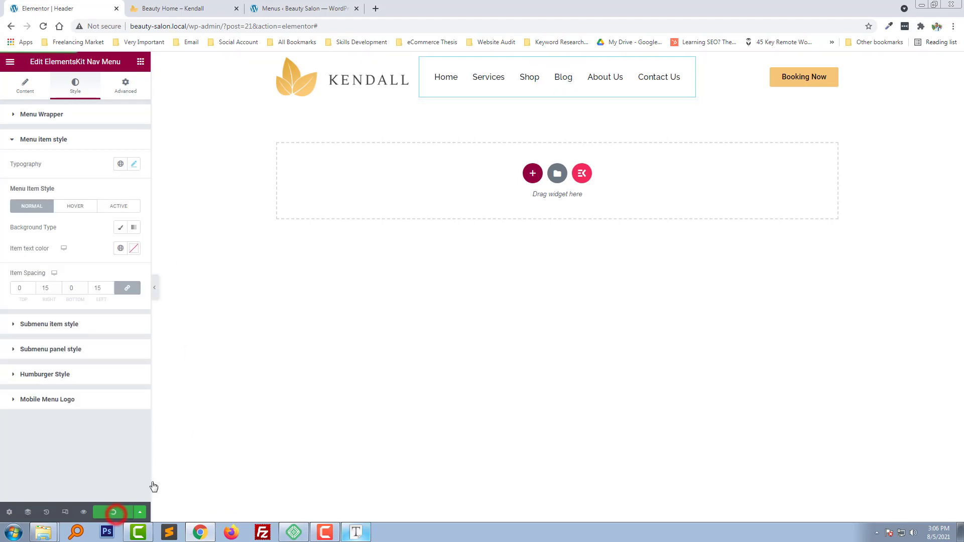
Compare the header with the Kendall reference page and reload the header template's editor.
left_click(193, 4)
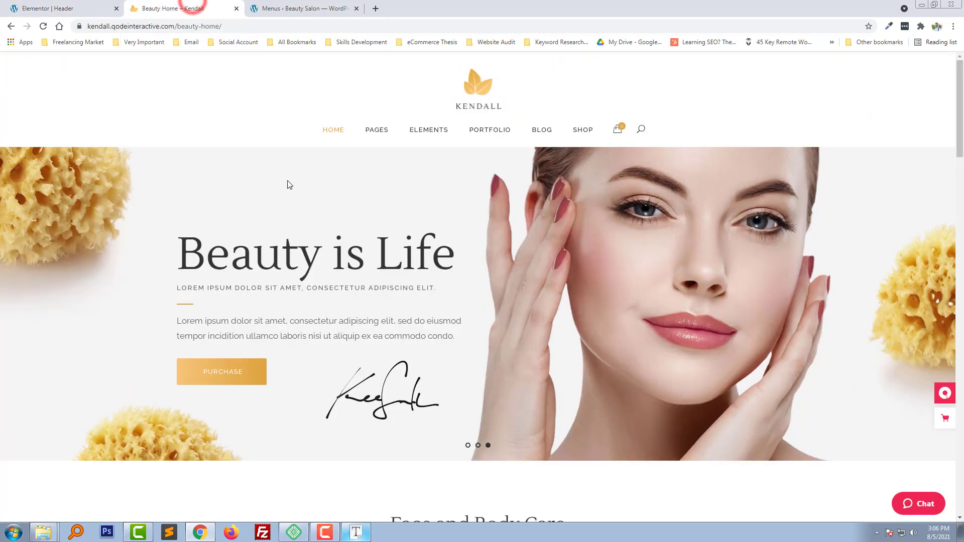
left_click(61, 4)
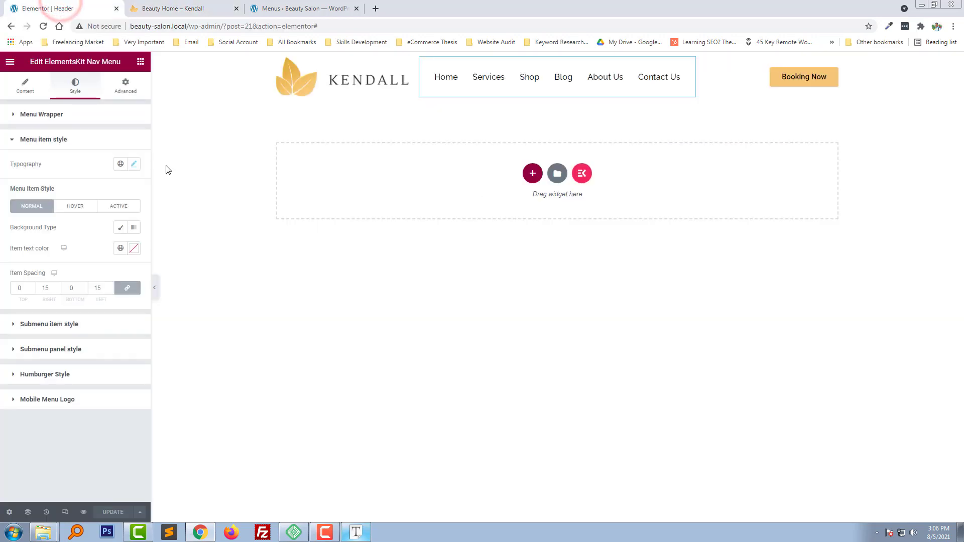
left_click(45, 27)
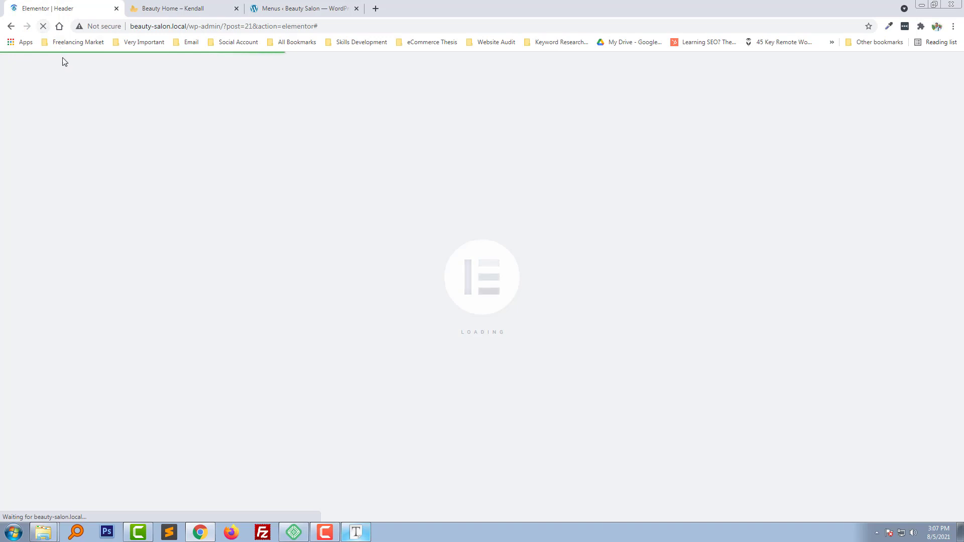
key("ctrl+Tab")
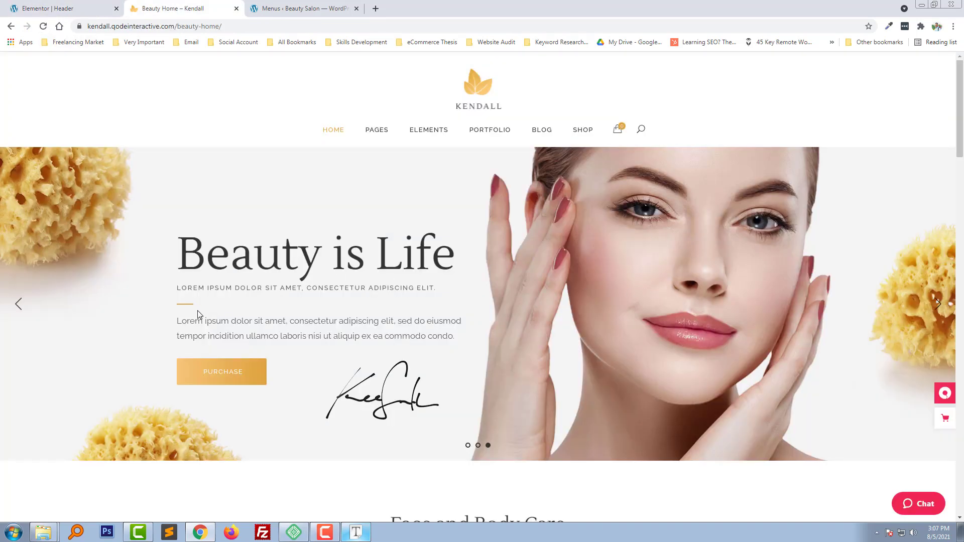
left_click(75, 8)
Open the site's Home page for editing with Elementor and show its page settings.
left_click(311, 8)
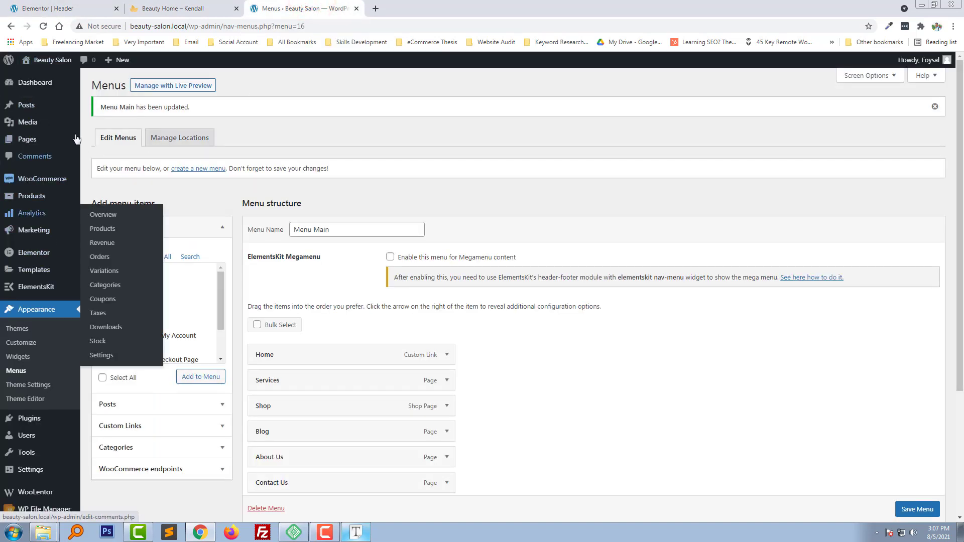
left_click(41, 145)
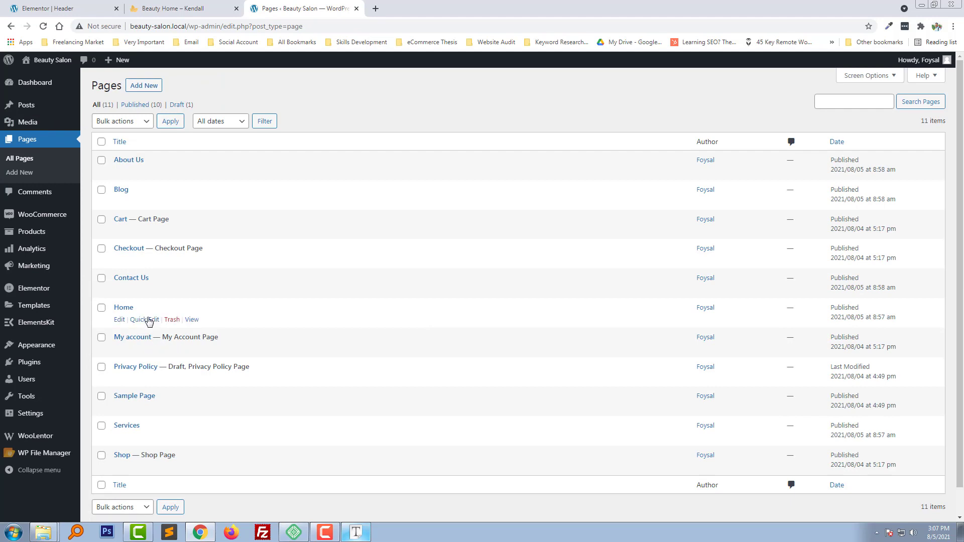
left_click(119, 321)
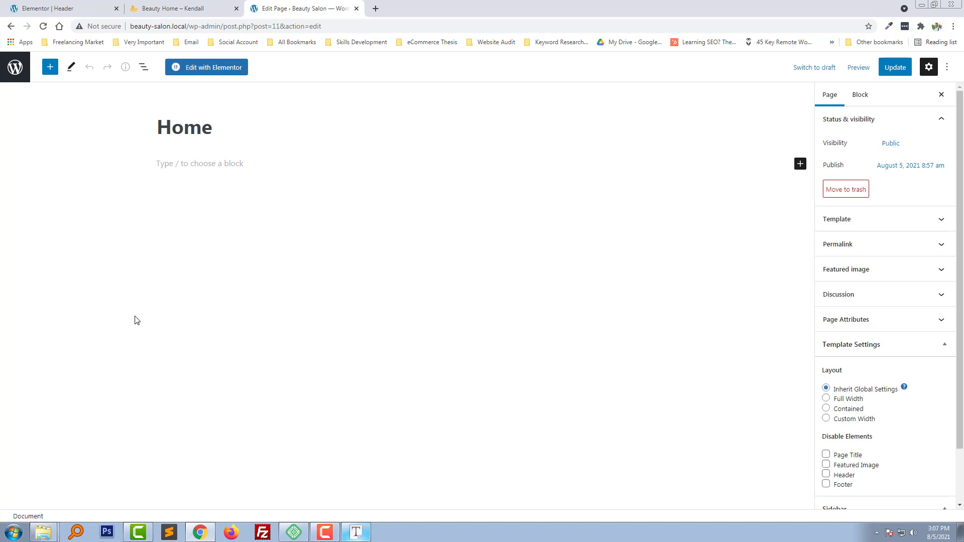
left_click(208, 70)
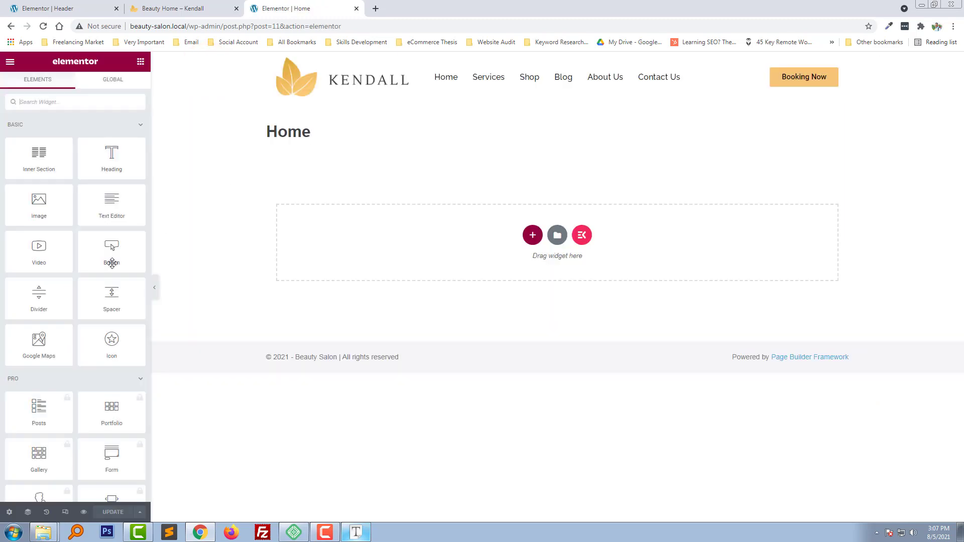
left_click(11, 512)
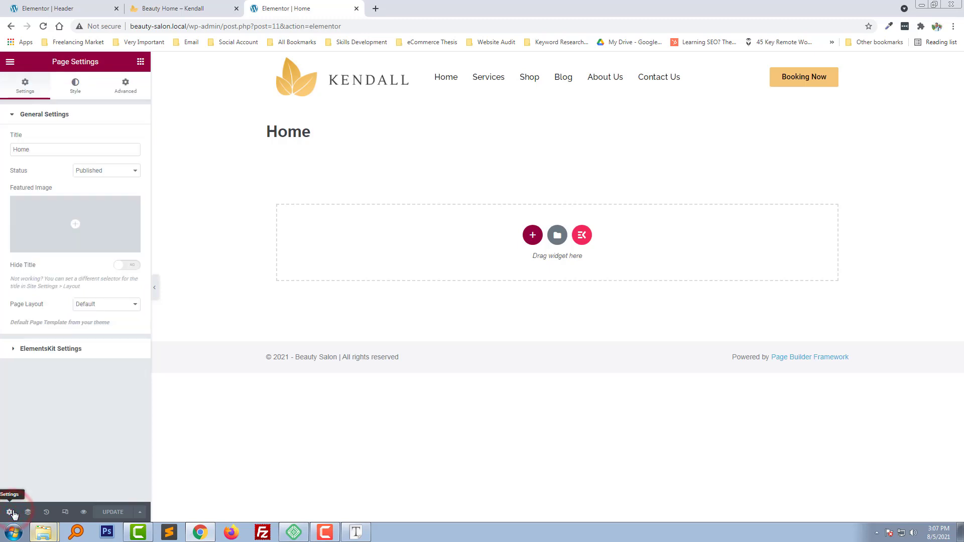
Hide the Home page's title, set its page layout to Elementor Full Width and update the page.
left_click(138, 268)
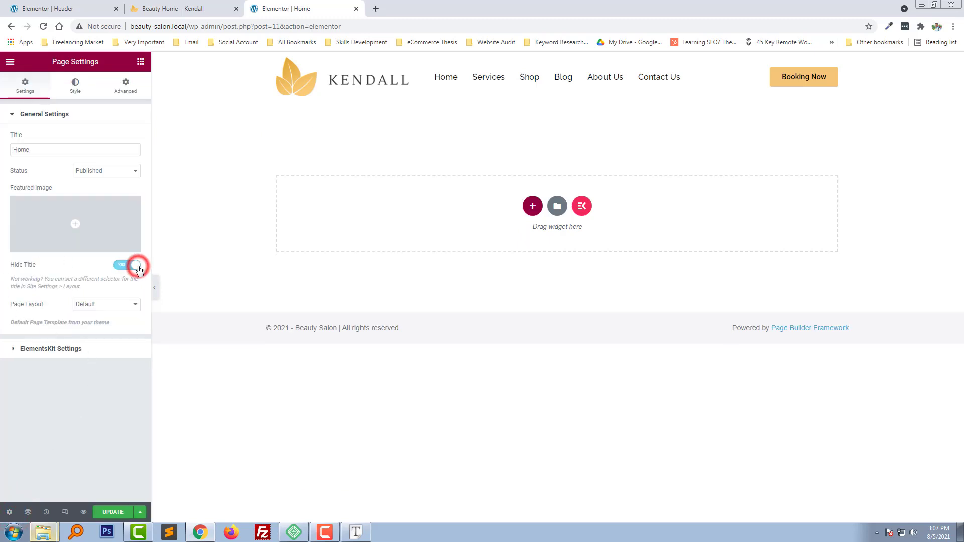
left_click(132, 306)
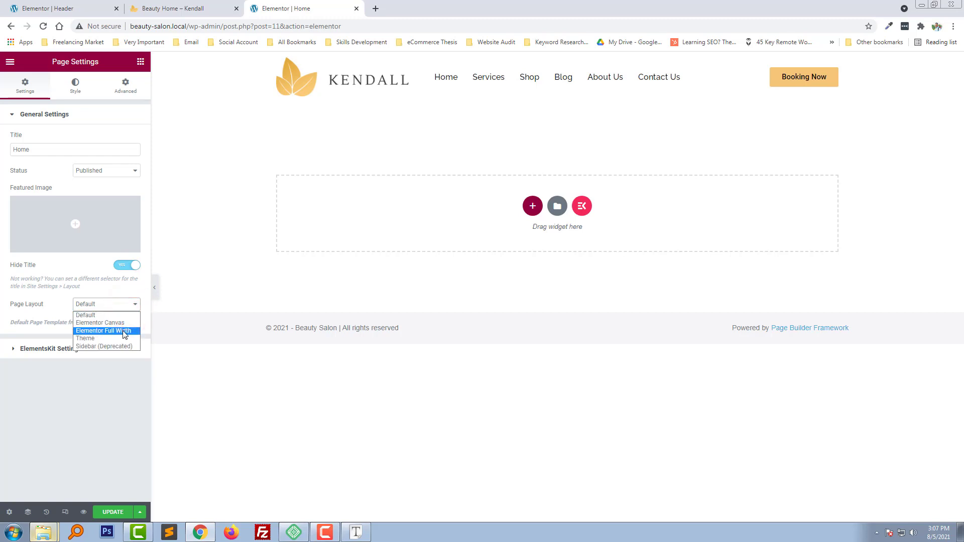
left_click(124, 331)
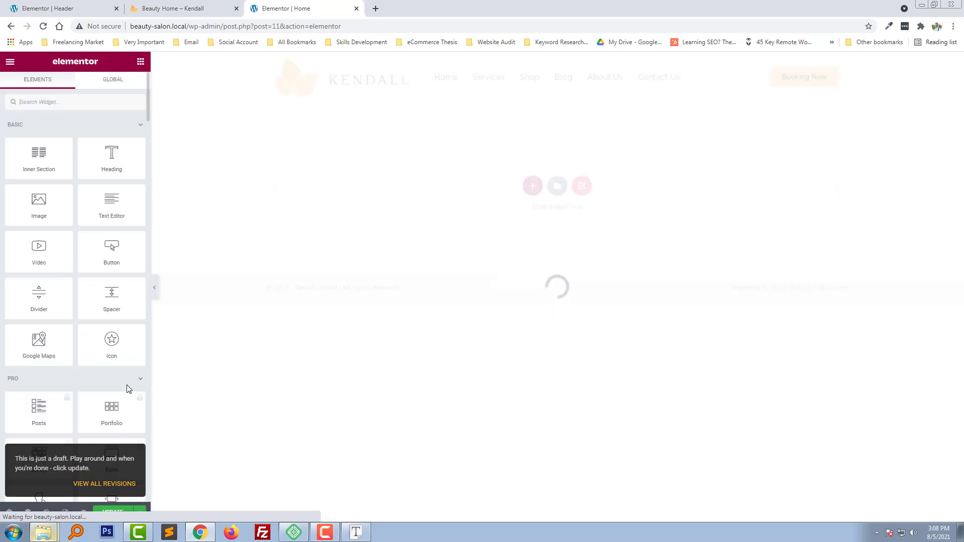
left_click(114, 513)
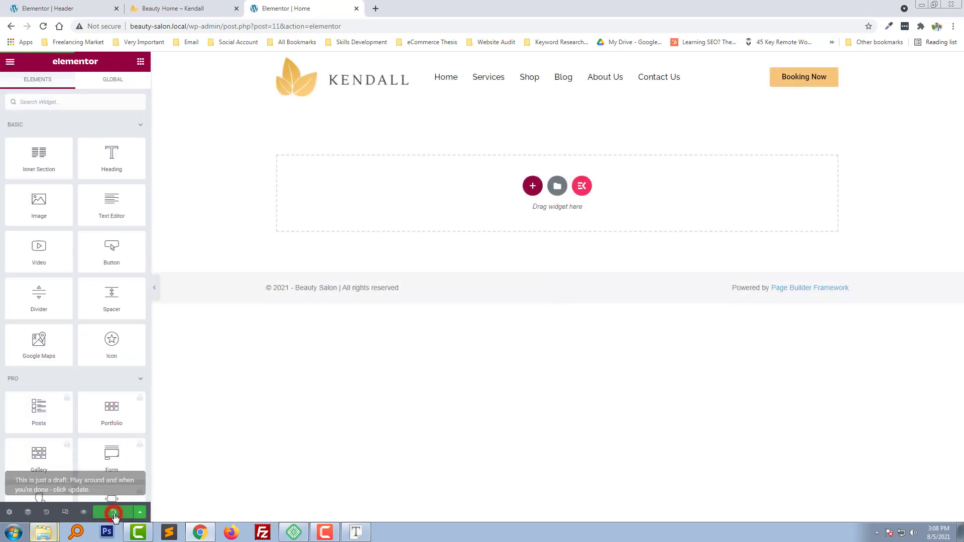
Look through the hero slider's slides on the Kendall reference page.
left_click(200, 4)
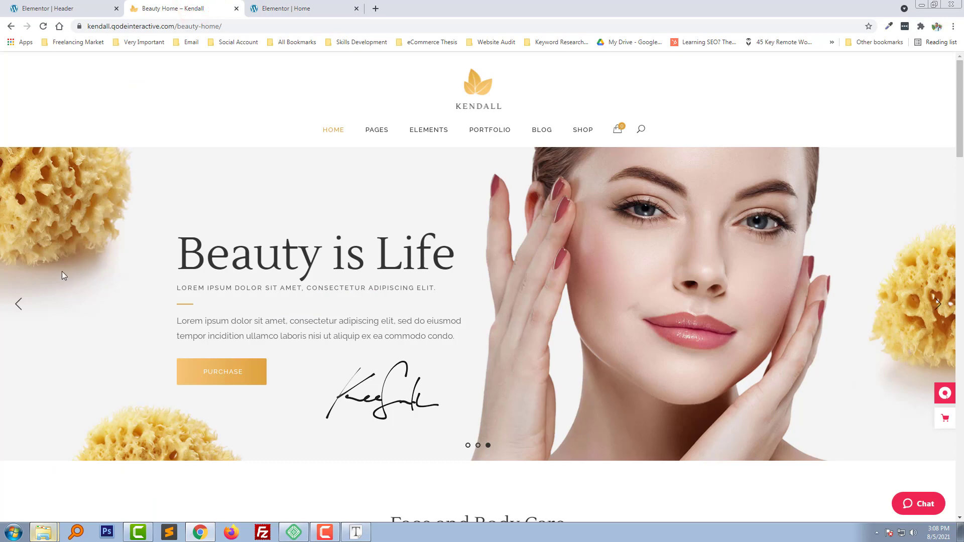
left_click(18, 305)
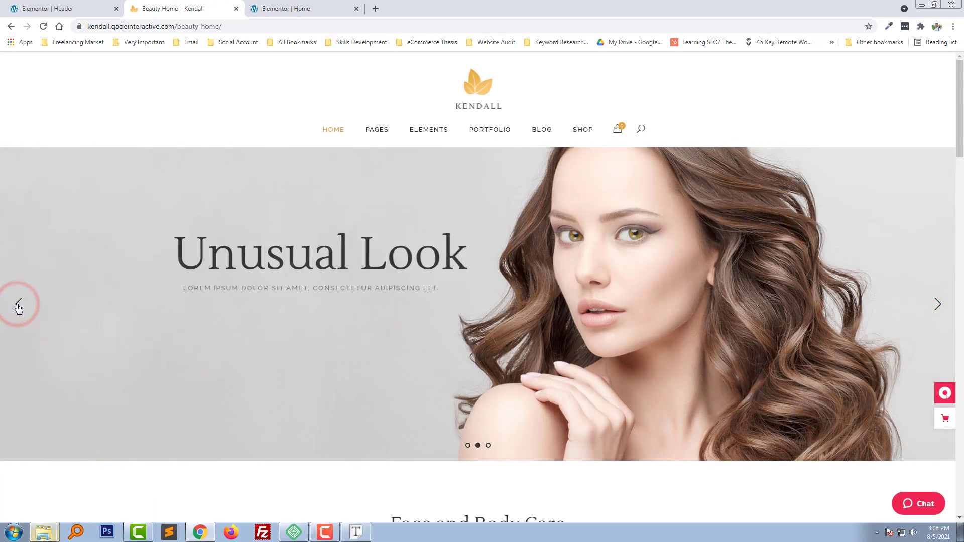
left_click(18, 304)
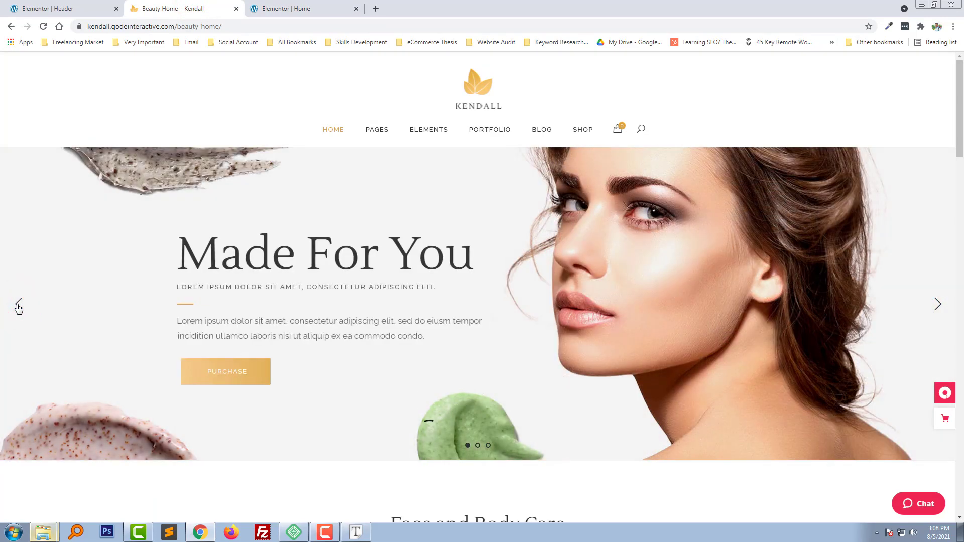
Inspect the Kendall hero slider and open its main-slide2-new.jpg background image in a new tab.
right_click(689, 271)
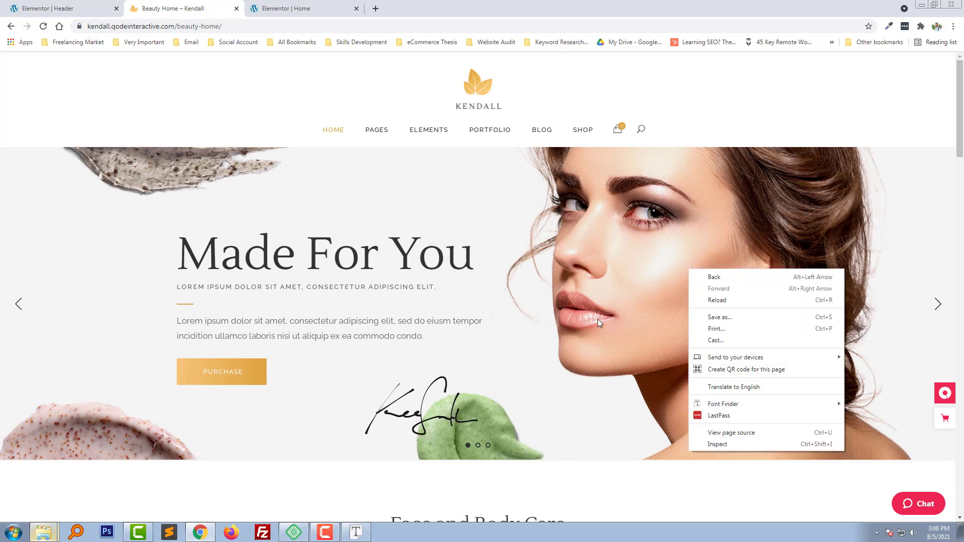
right_click(563, 260)
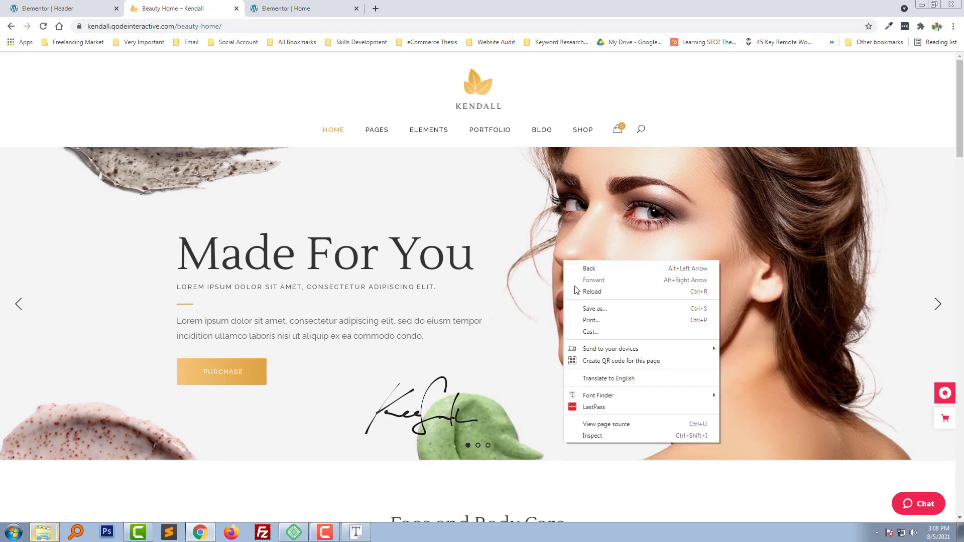
left_click(591, 436)
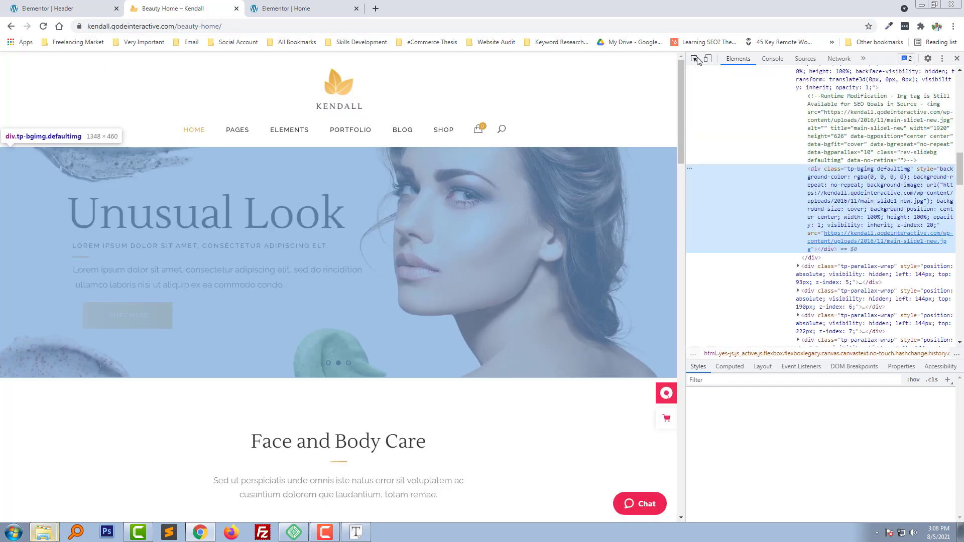
left_click(695, 59)
left_click(618, 211)
right_click(881, 236)
left_click(896, 261)
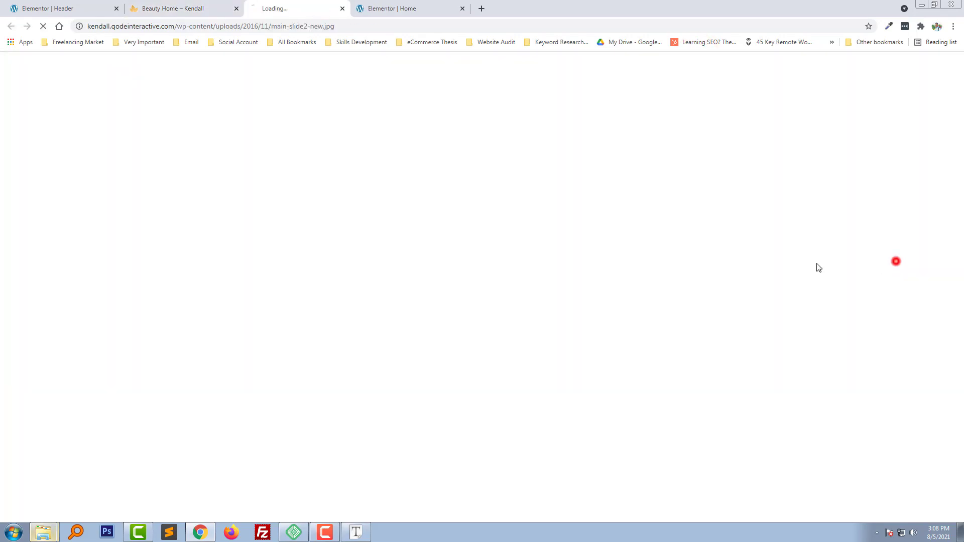
Save main-slide2-new.jpg to the Downloads folder under its default name.
right_click(408, 202)
left_click(448, 224)
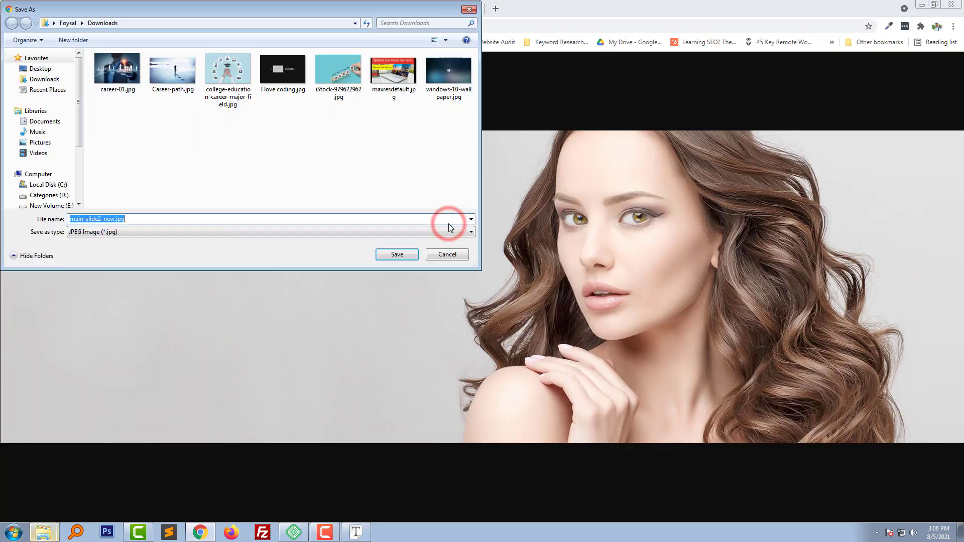
key("Return")
Change the slide number in the image address to 1 and download main-slide1-new.jpg.
left_click(310, 26)
left_click(308, 29)
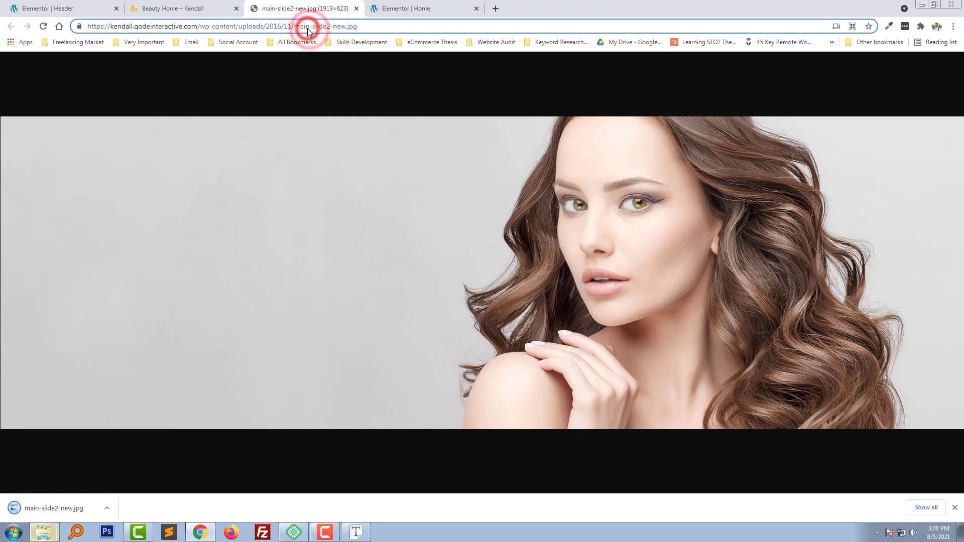
key("BackSpace")
type("1")
key("Return")
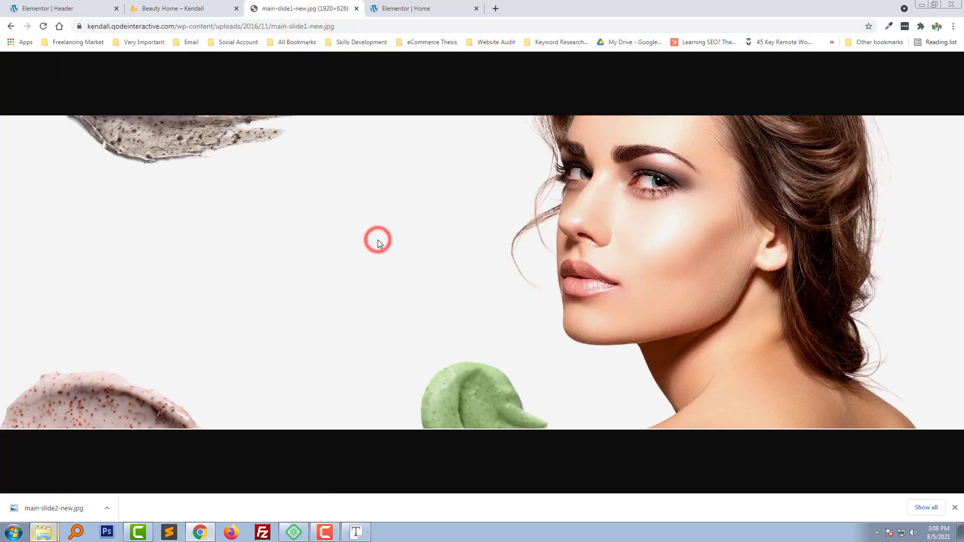
Change the slide number in the image address to 3 and download main-slide3-new.jpg.
left_click(306, 26)
left_click(308, 26)
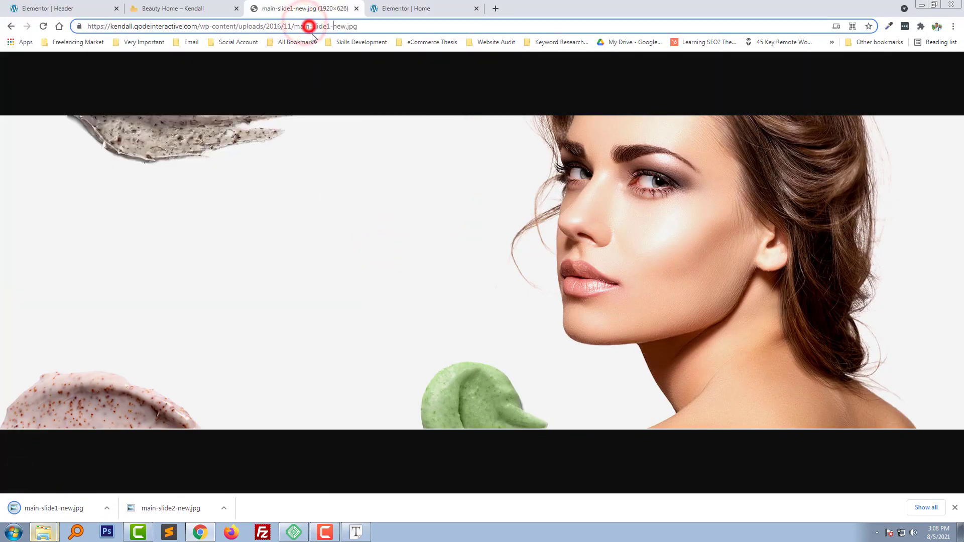
key("BackSpace")
type("3")
key("Return")
left_click(387, 181)
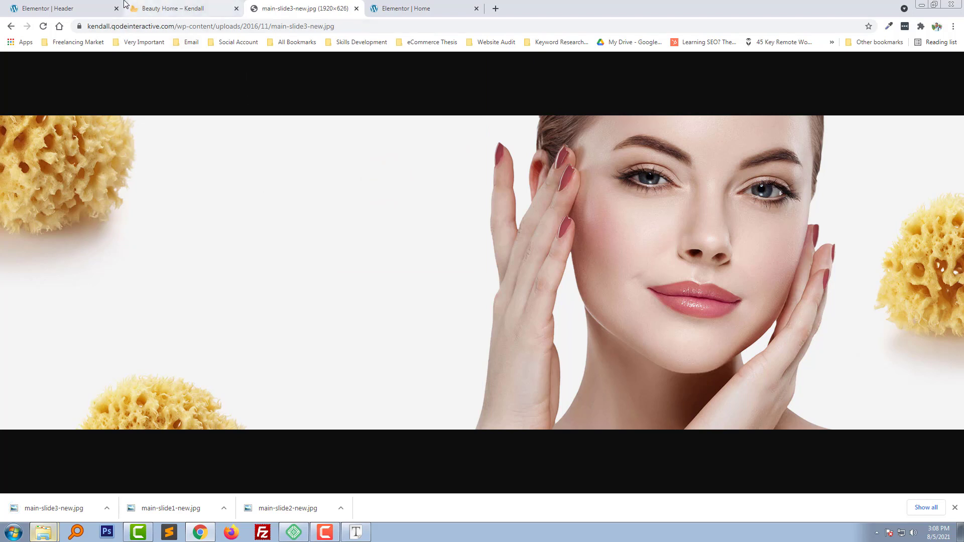
Return to the Home page editor and add a single-column section for the hero area.
left_click(420, 5)
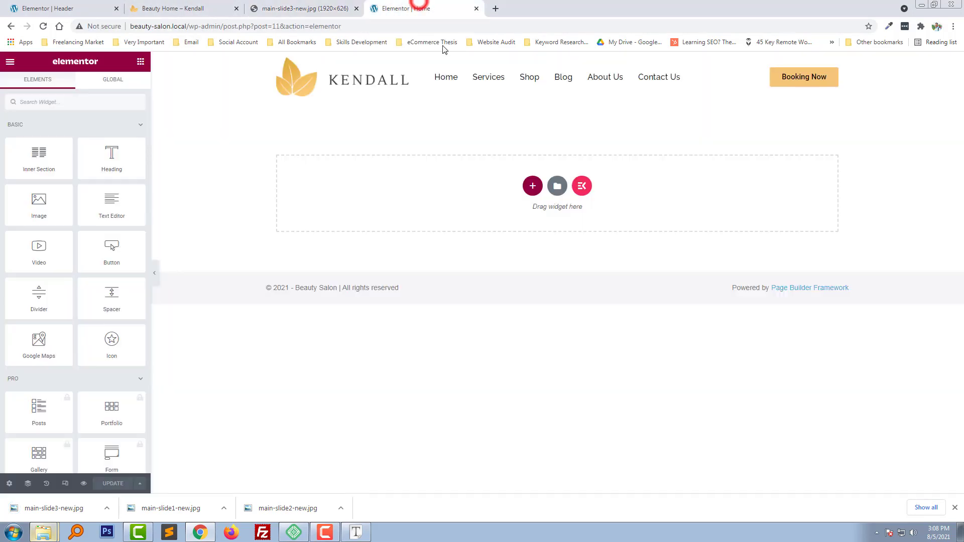
left_click(534, 186)
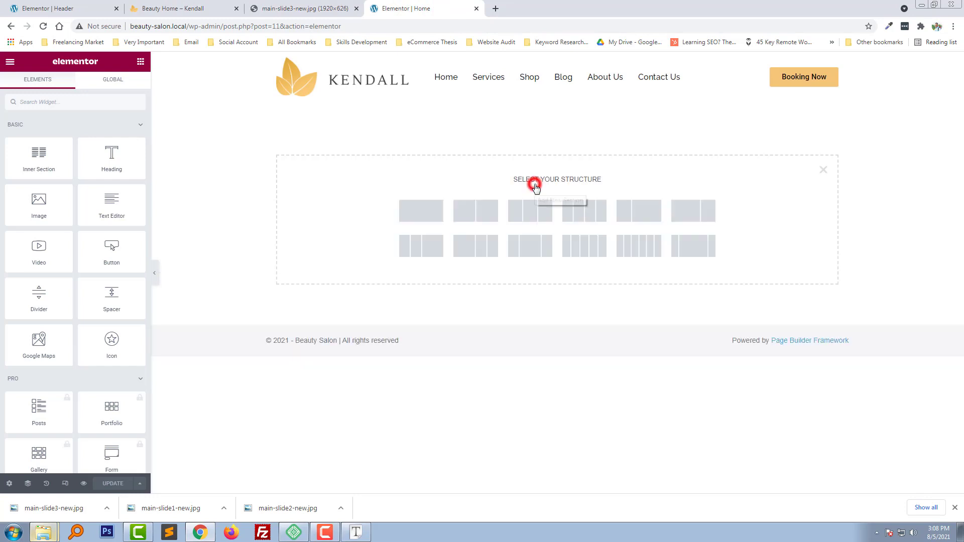
left_click(426, 213)
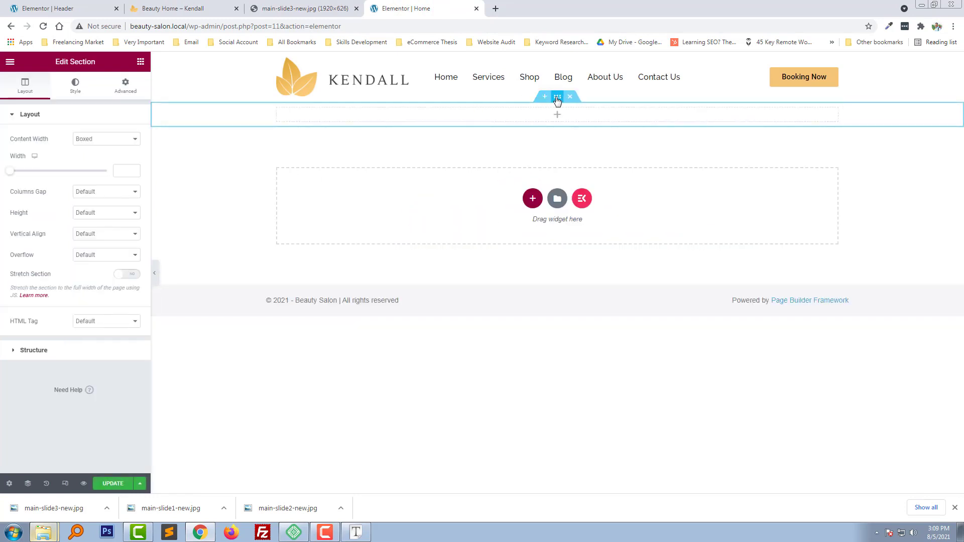
Set the new section's background type to slideshow and upload main-slide1-new.jpg, main-slide2-new.jpg and main-slide3-new.jpg from Downloads to its gallery.
left_click(78, 90)
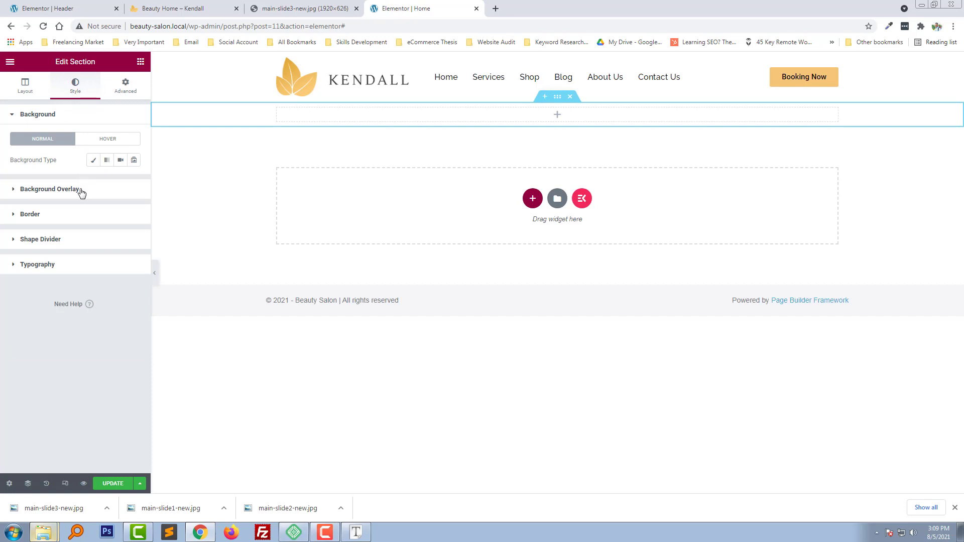
left_click(134, 160)
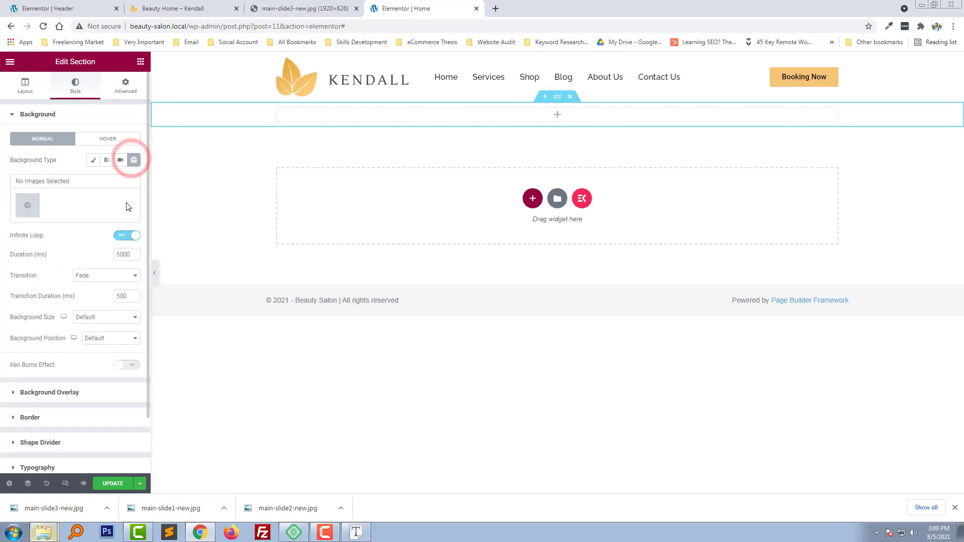
left_click(33, 208)
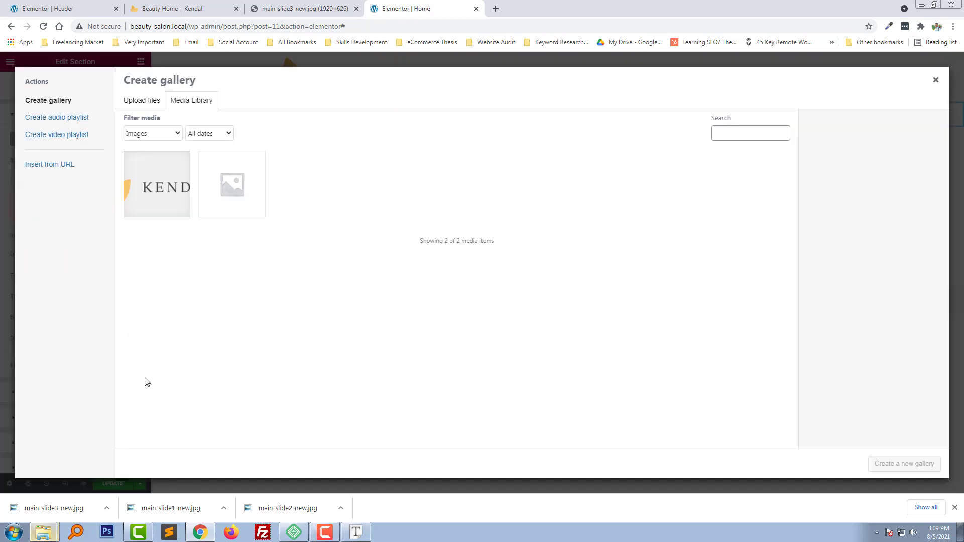
left_click(107, 508)
left_click(138, 474)
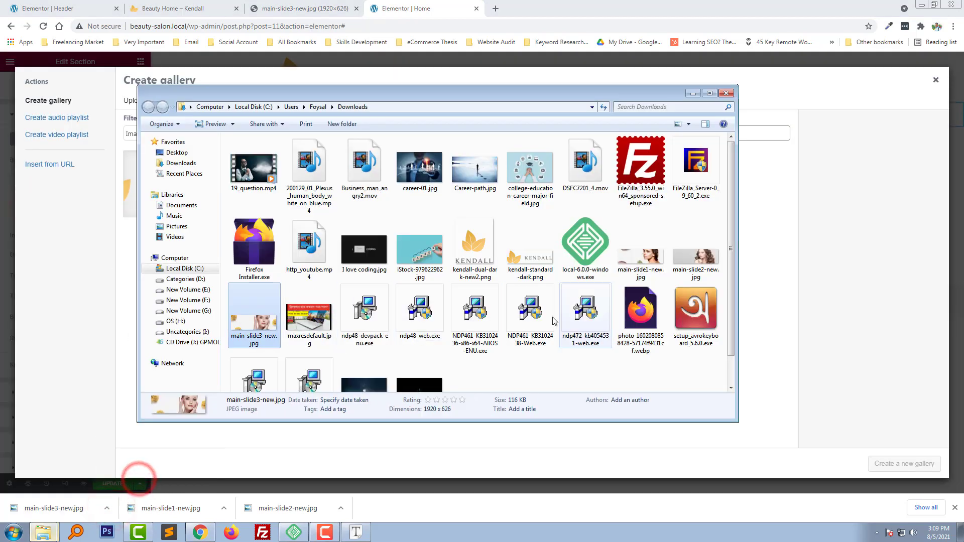
left_click(622, 264, "ctrl")
left_click(689, 255, "ctrl")
left_click_drag(689, 255, 803, 249)
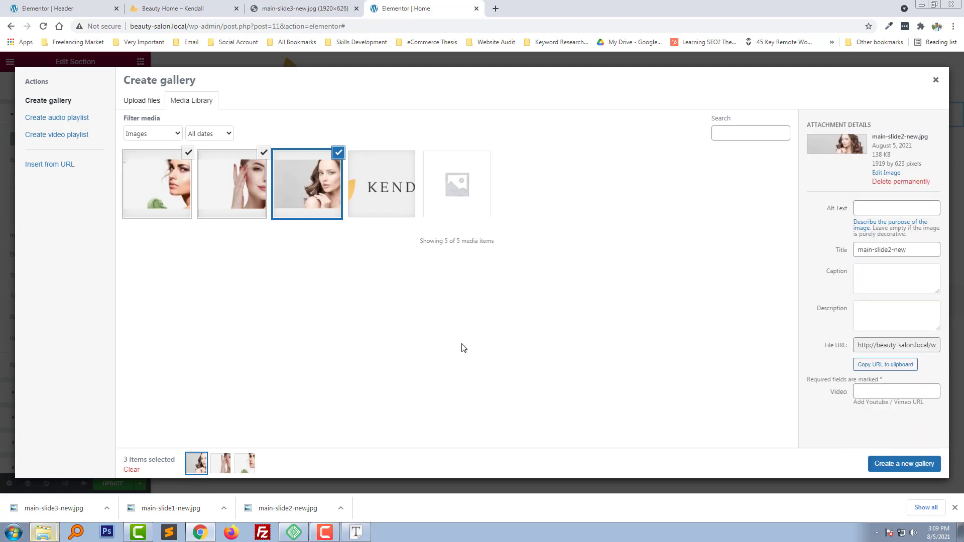
Create a gallery from the three slide images, move the main-slide1-new image to second place and insert the gallery.
left_click(149, 182)
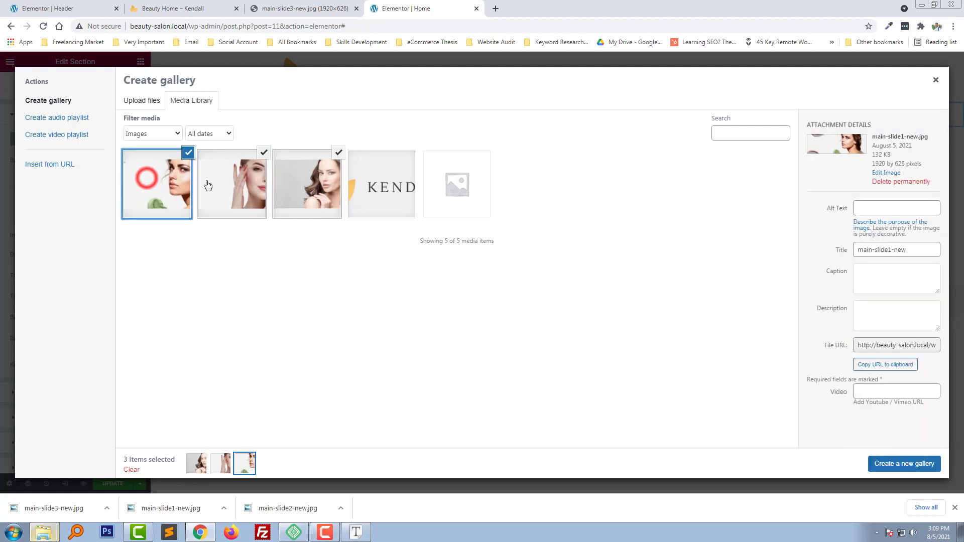
left_click(232, 183)
left_click(317, 187)
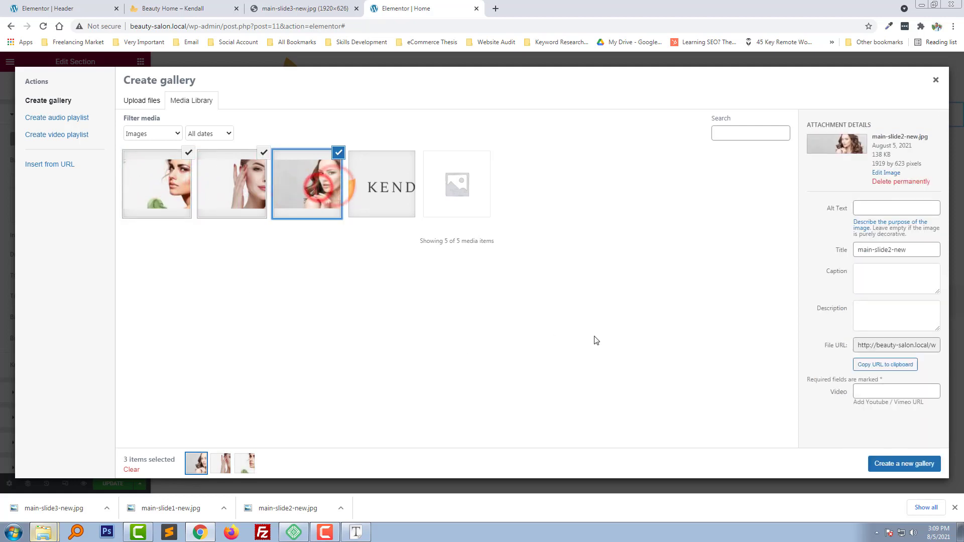
left_click(911, 466)
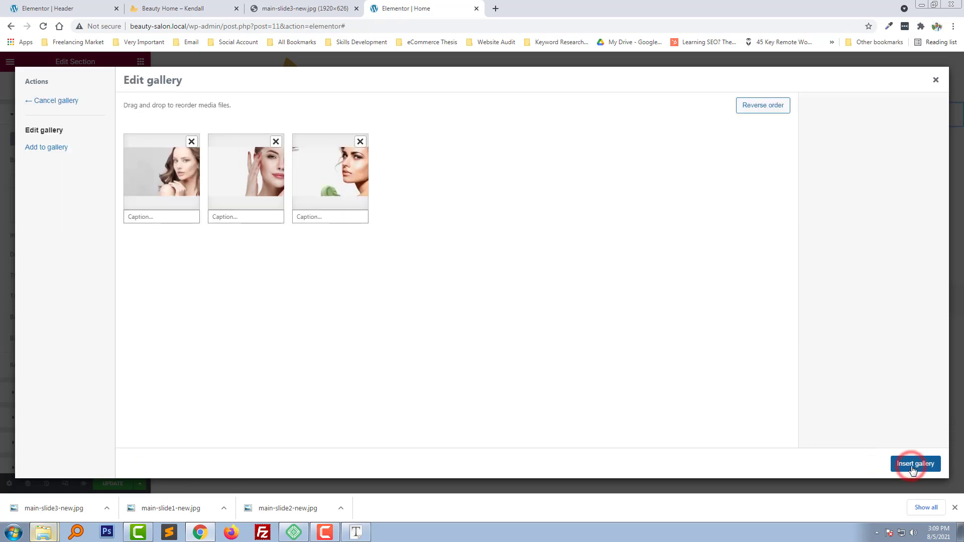
left_click_drag(308, 195, 253, 194)
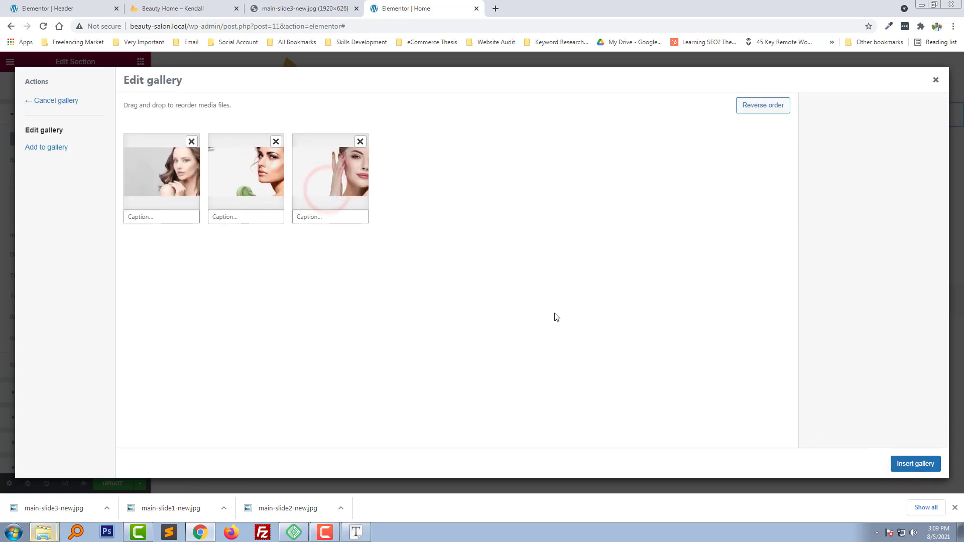
left_click(928, 464)
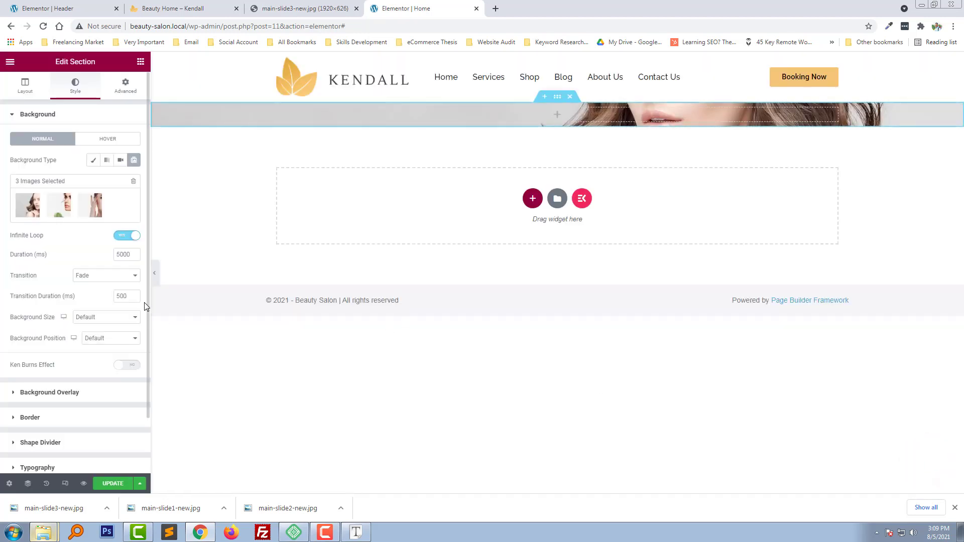
Set the hero section's height option to Min Height.
left_click(26, 87)
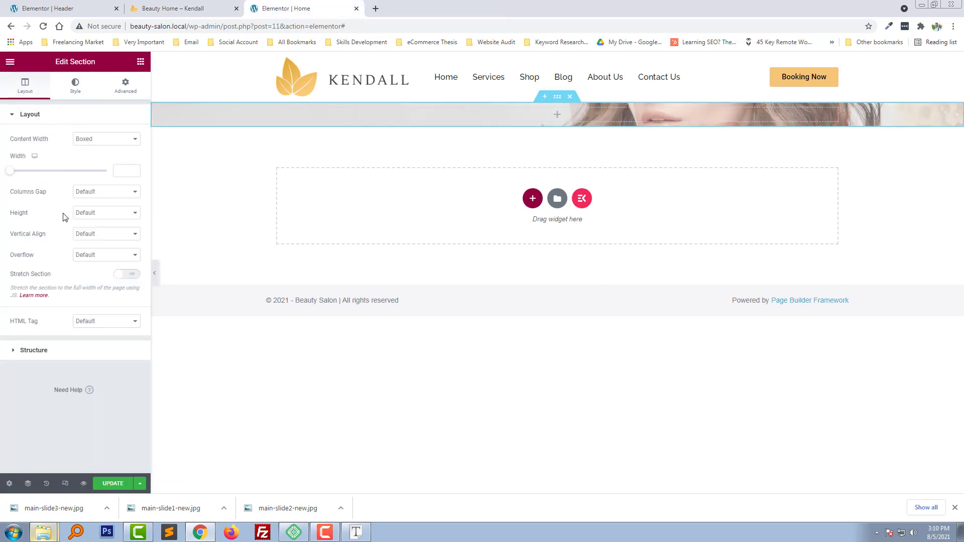
left_click(91, 214)
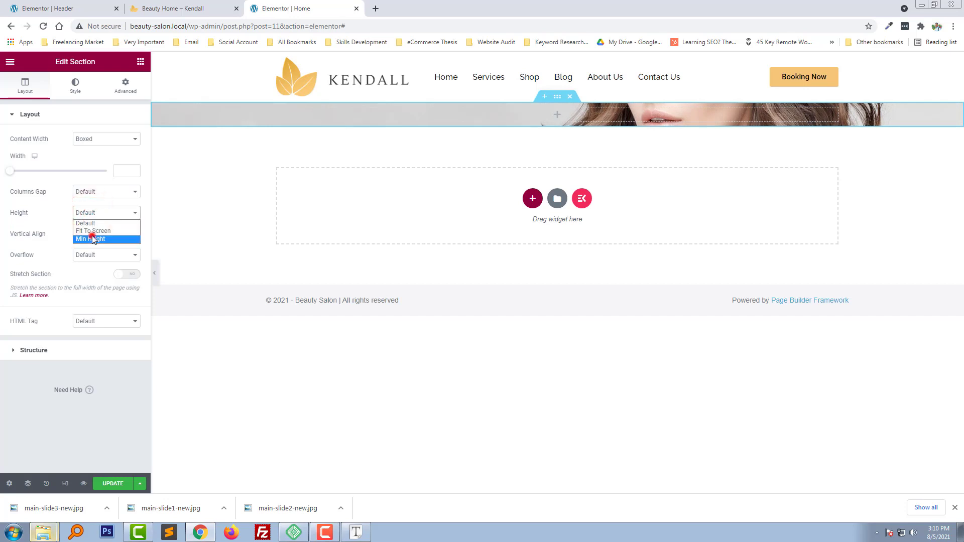
left_click(92, 238)
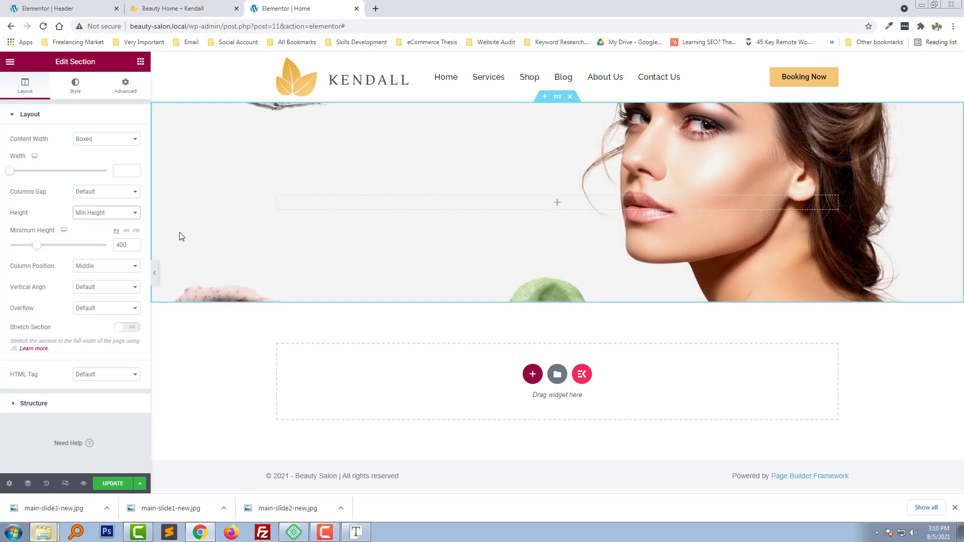
Check the Kendall reference page and set the hero section's minimum height to 500 px.
left_click(91, 7)
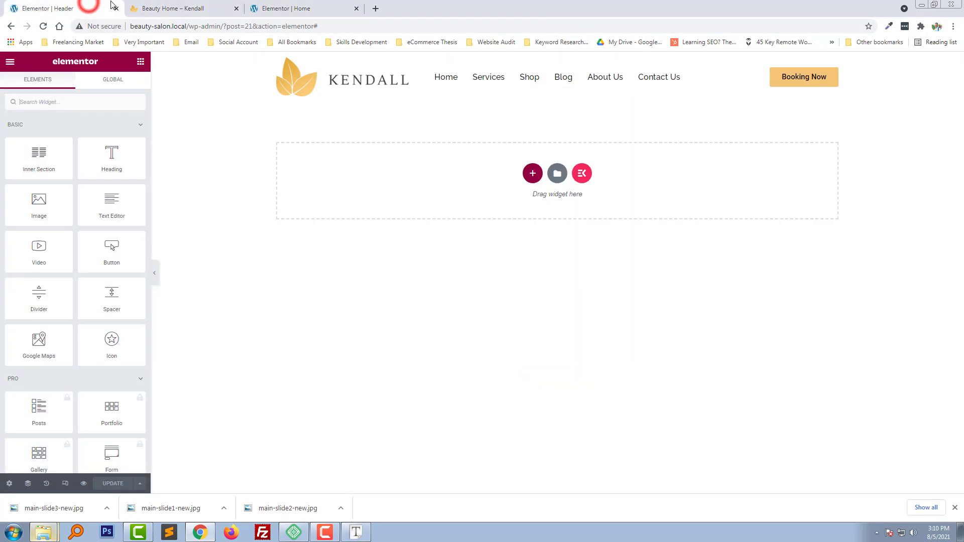
left_click(158, 7)
left_click(308, 5)
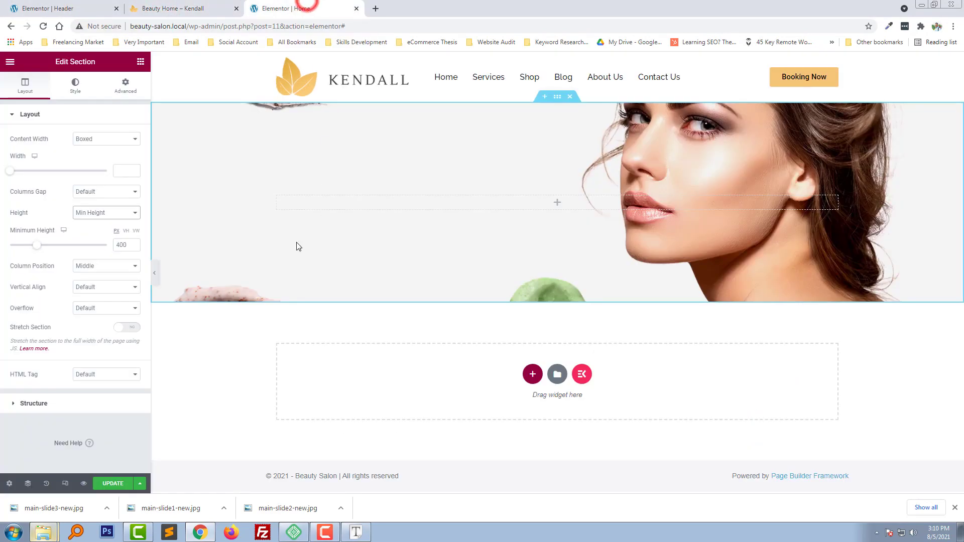
double_click(122, 246)
type("500")
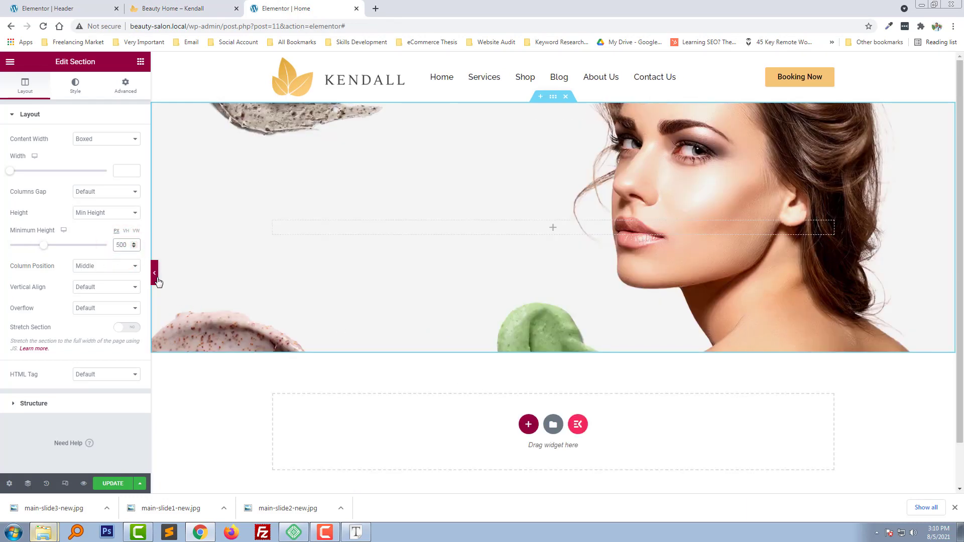
Set the hero slideshow's background size to Cover and its background position to Center Center.
left_click(83, 95)
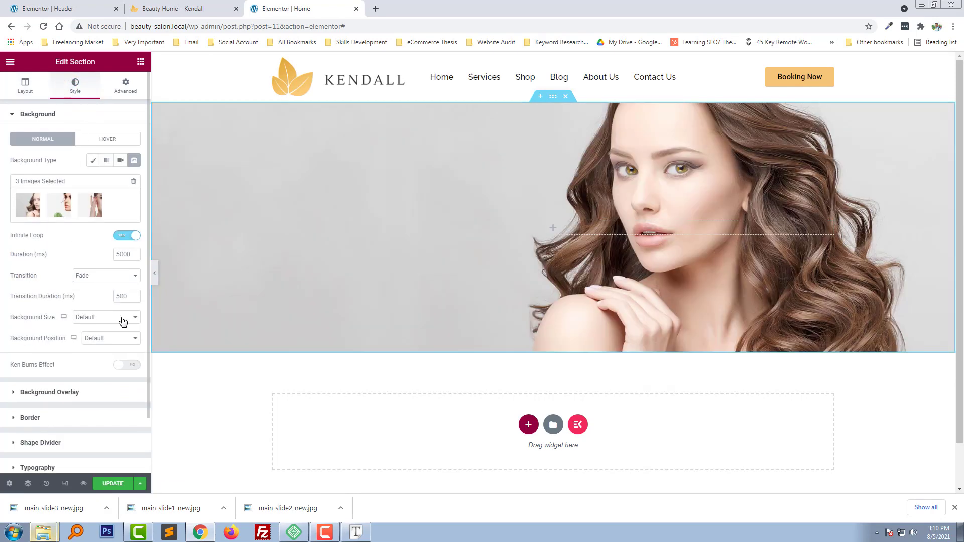
left_click(121, 317)
left_click(106, 343)
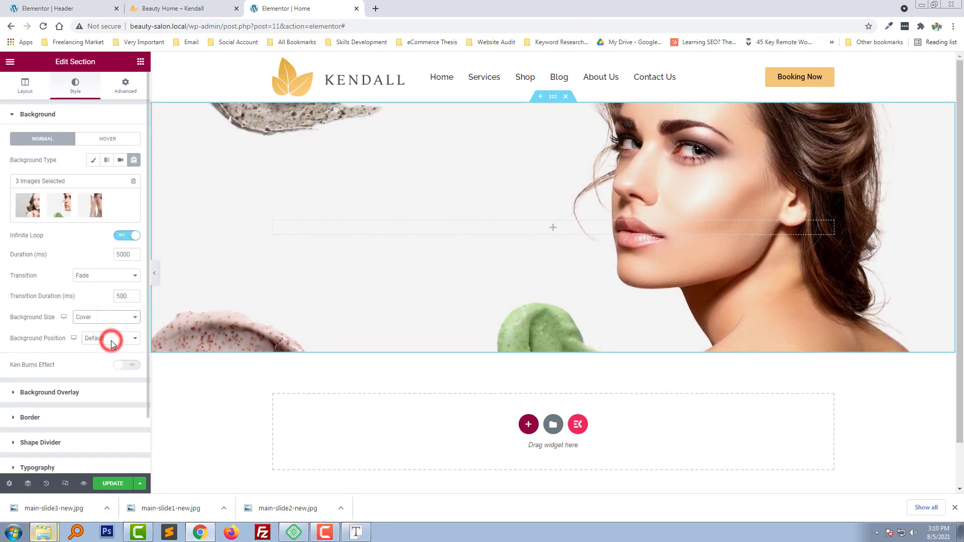
left_click(108, 340)
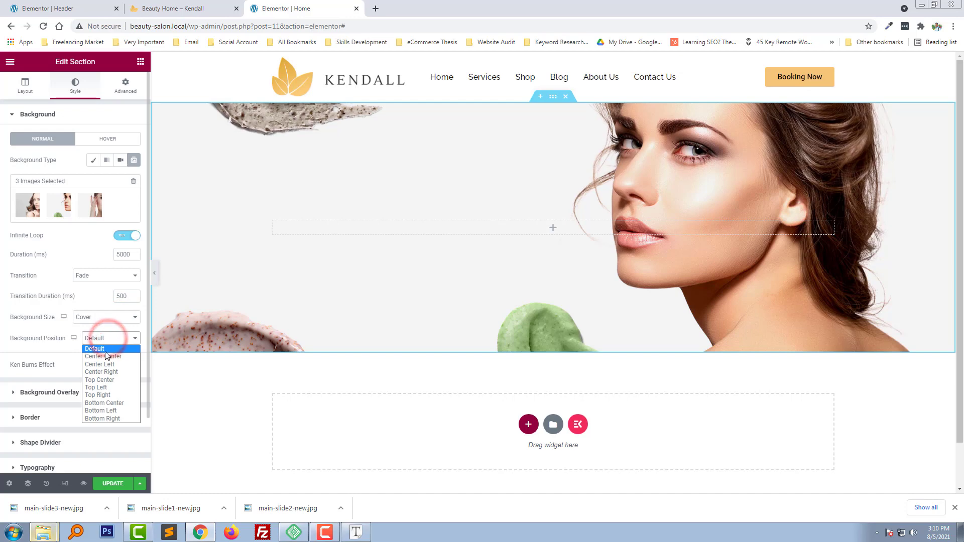
left_click(109, 357)
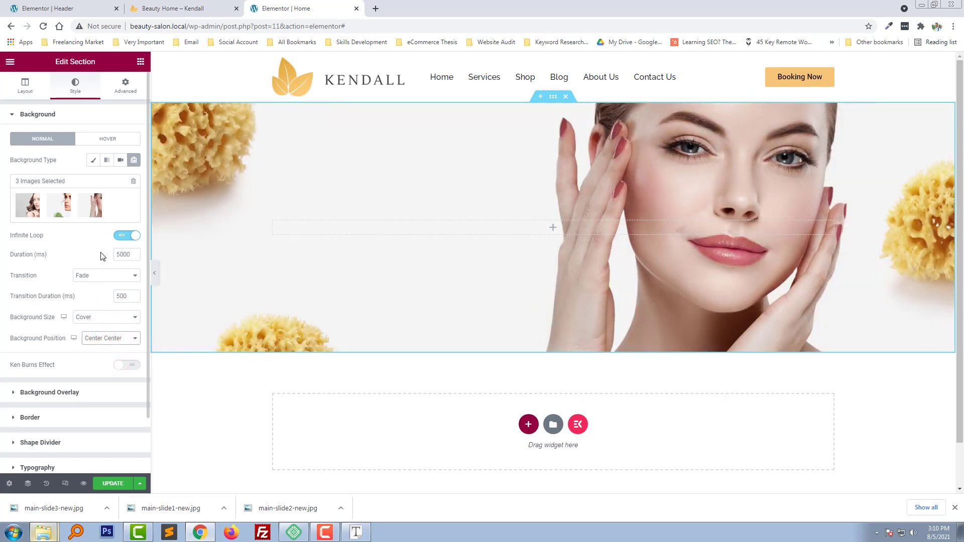
Check the Kendall reference hero, then add a heading widget reading "Made for You" to the Home page's hero section.
left_click(56, 8)
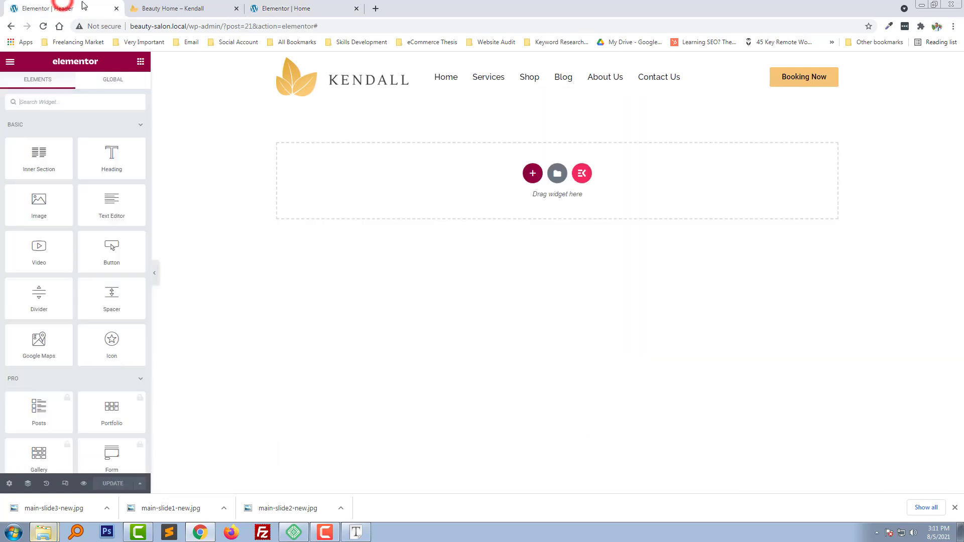
left_click(164, 7)
left_click(324, 6)
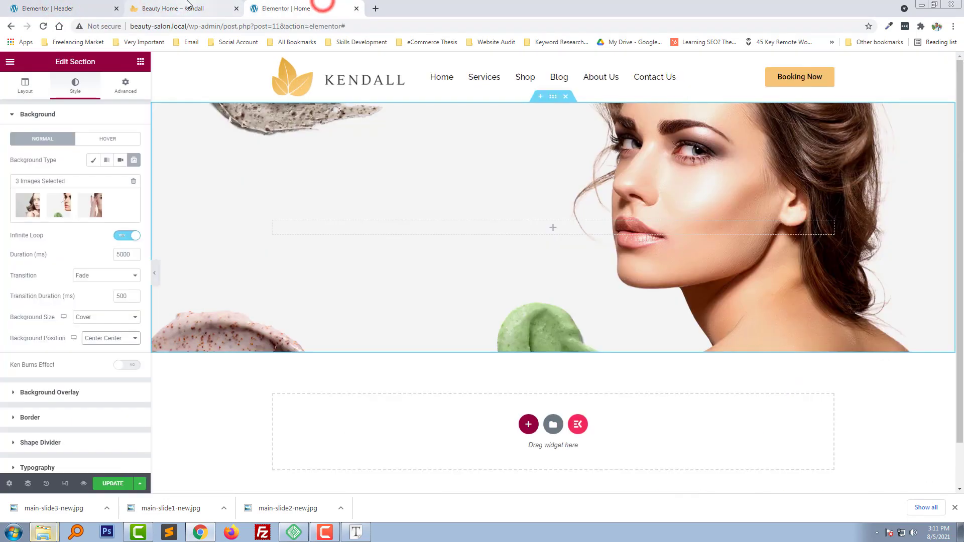
left_click(187, 7)
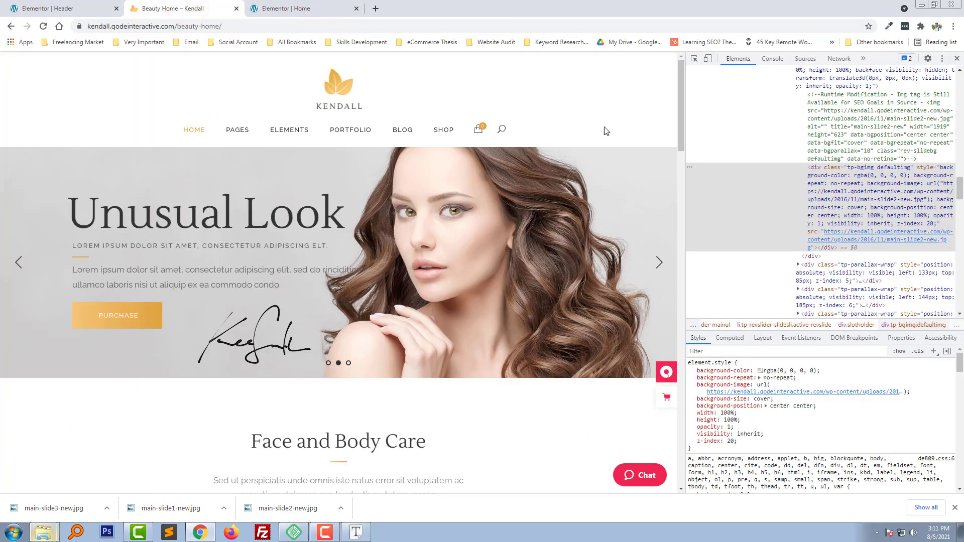
left_click(276, 7)
left_click(140, 61)
left_click_drag(114, 161, 283, 227)
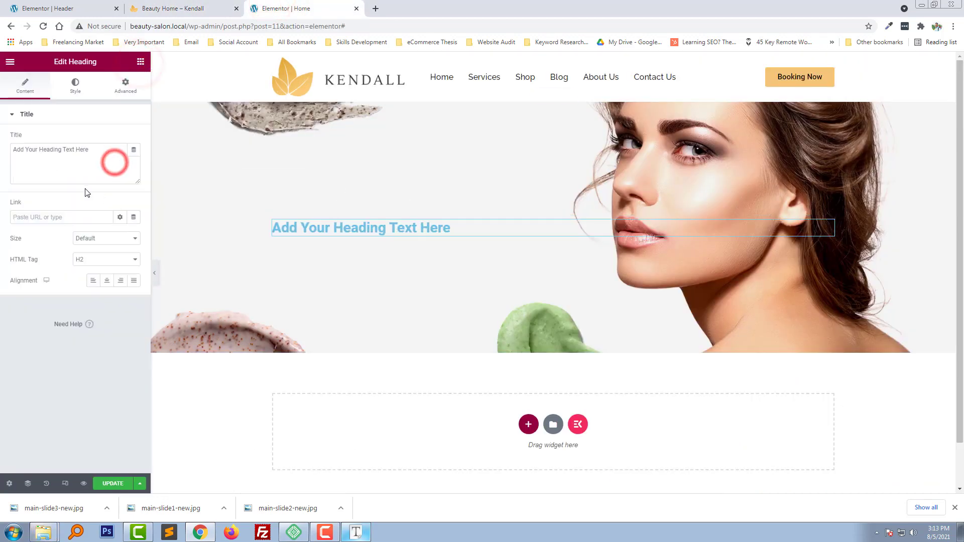
triple_click(80, 160)
type("Made for You")
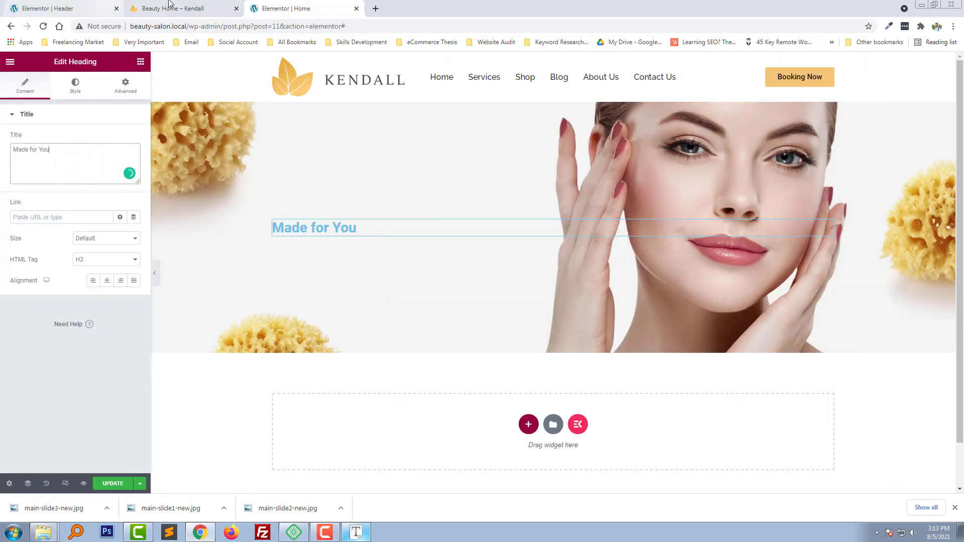
Inspect the font of the "Made For You" heading on the Kendall reference page with Font Finder and select its font-family name.
left_click(172, 8)
right_click(343, 262)
mouse_move(366, 402)
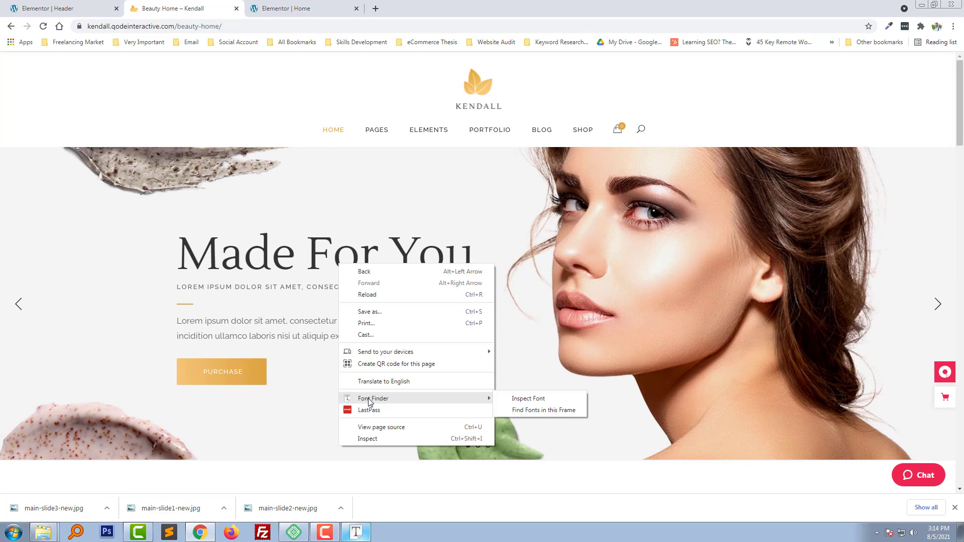
left_click(527, 400)
left_click(356, 259)
double_click(502, 184)
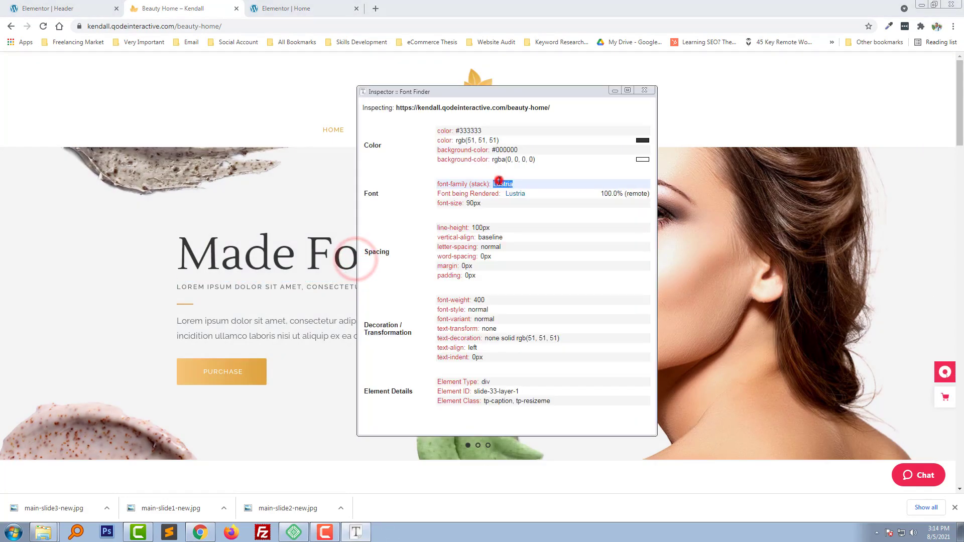
left_click(615, 90)
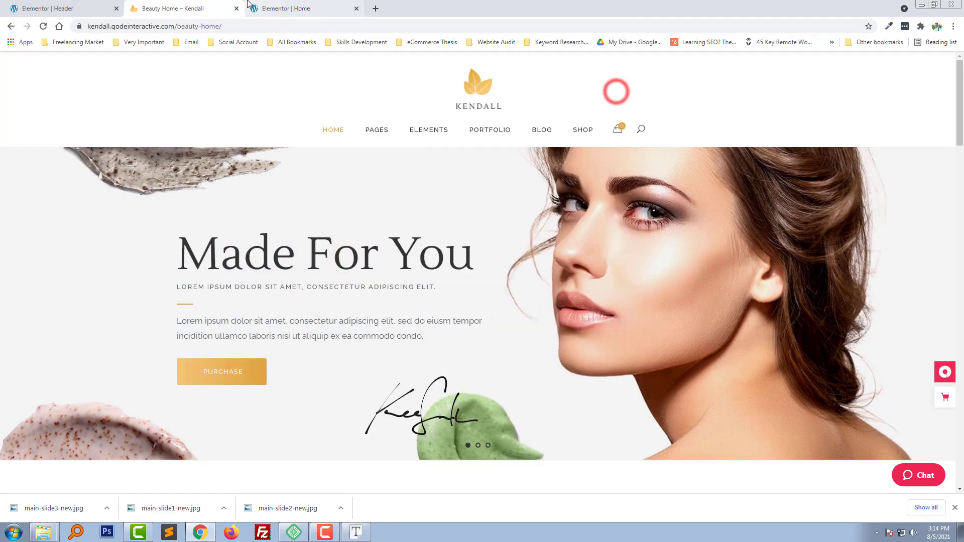
Set the font family of the hero's "Made for You" heading to Lustria in its typography settings.
left_click(282, 8)
left_click(319, 224)
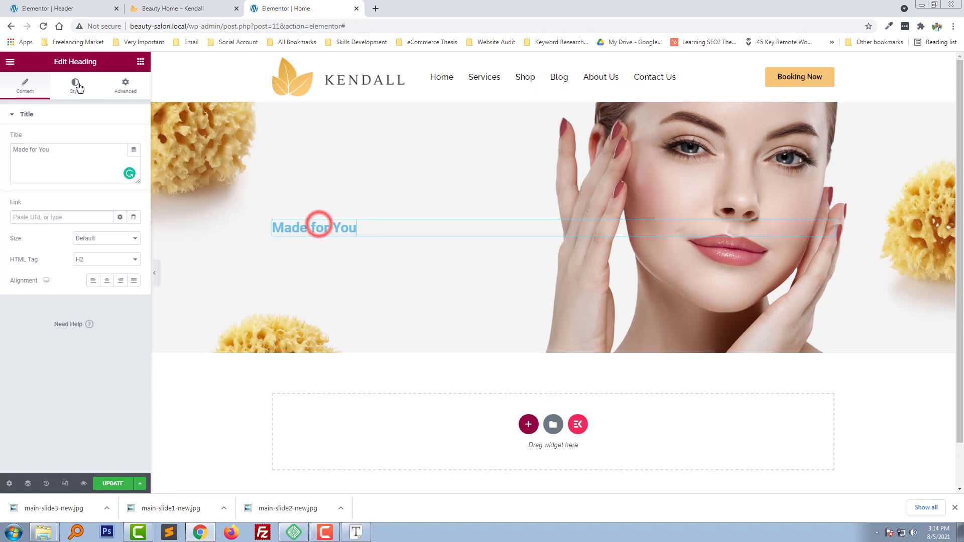
left_click(76, 85)
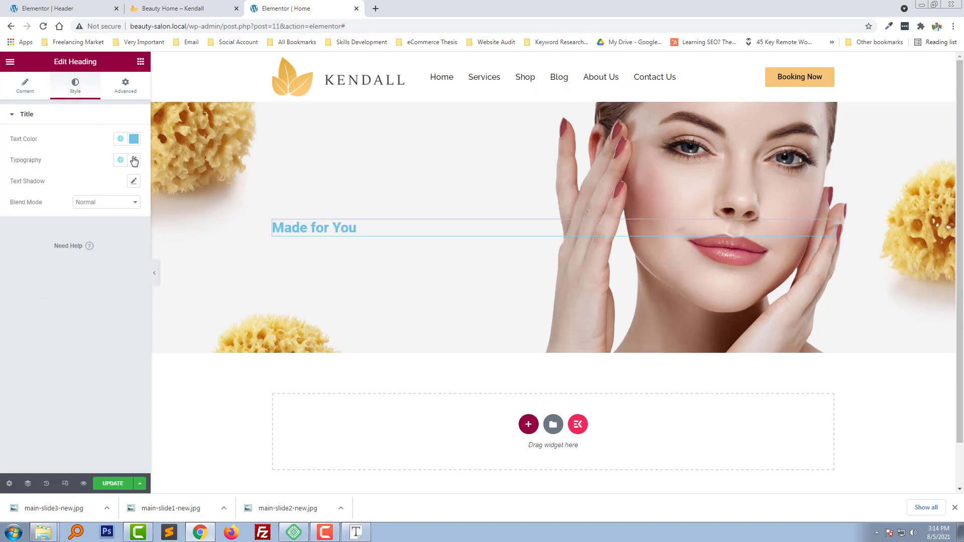
left_click(134, 160)
left_click(111, 207)
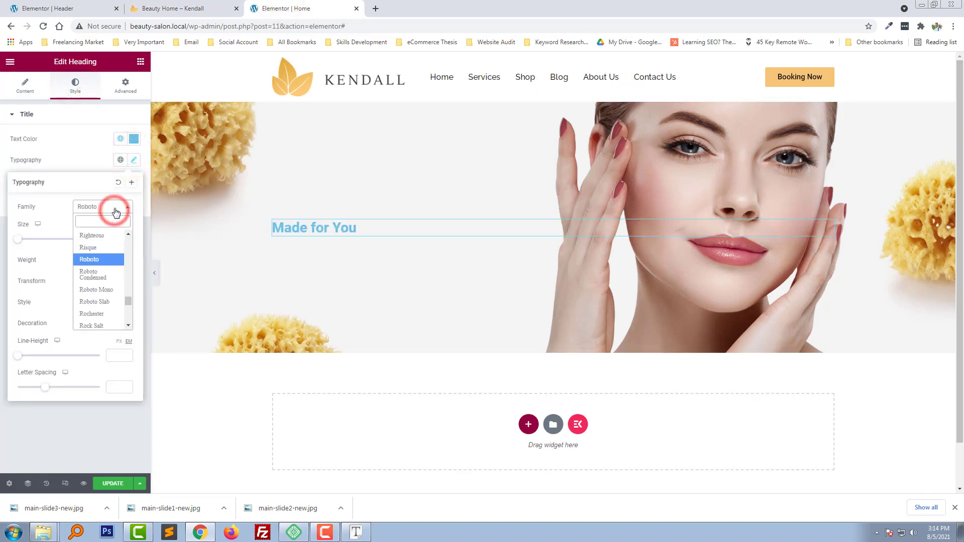
left_click(111, 222)
type("lustria")
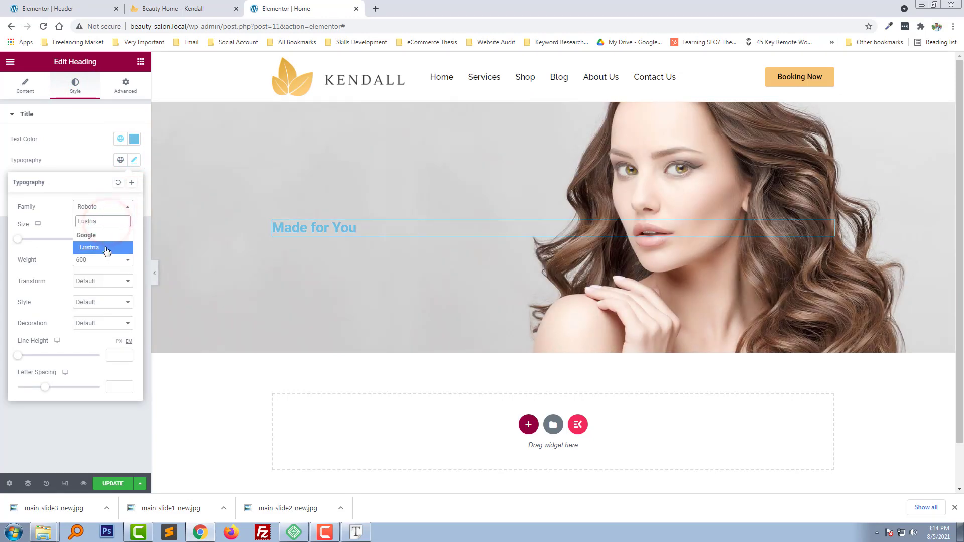
left_click(105, 246)
Recheck the Font Finder details and set the "Made for You" heading's text color to #333.
left_click(356, 532)
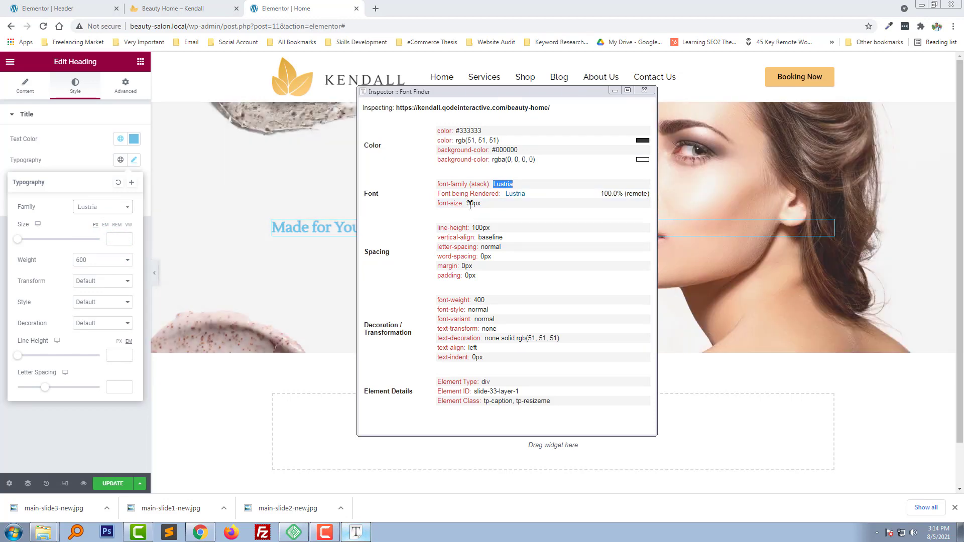
left_click(615, 92)
left_click(161, 8)
left_click(317, 7)
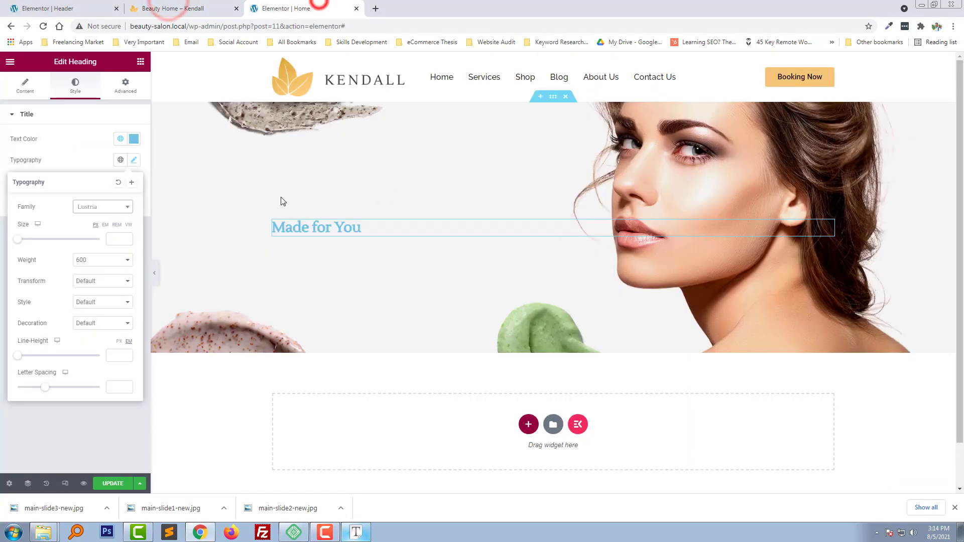
left_click(79, 144)
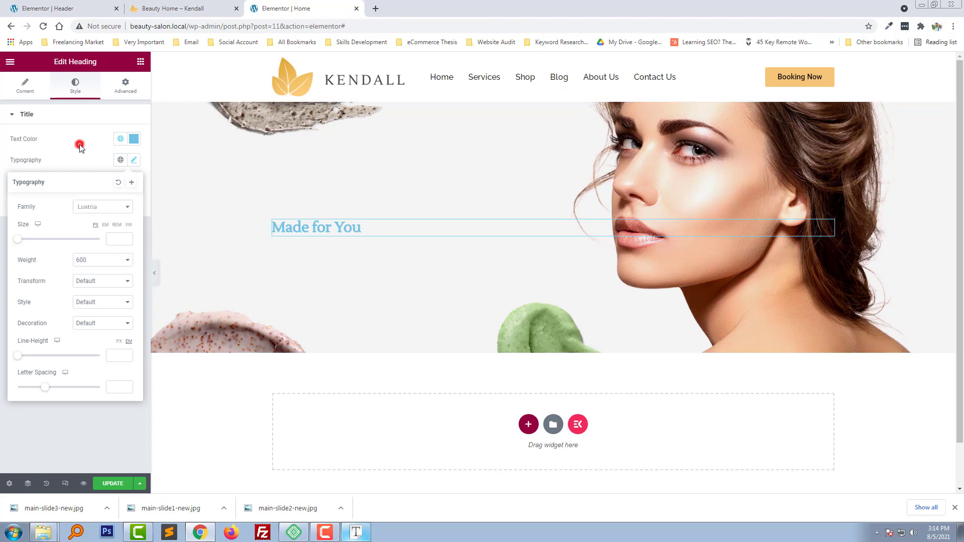
left_click(134, 139)
double_click(92, 288)
type("#000000")
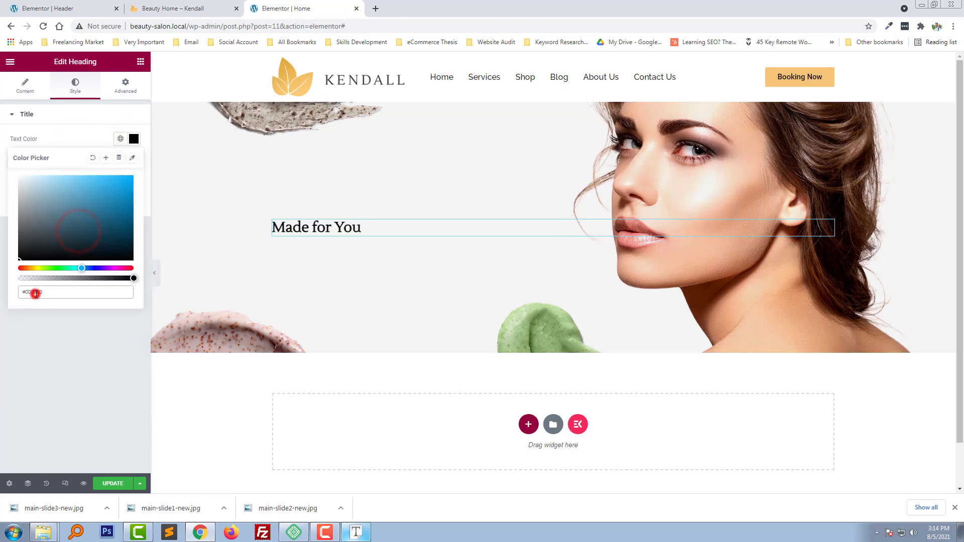
double_click(35, 292)
type("#333")
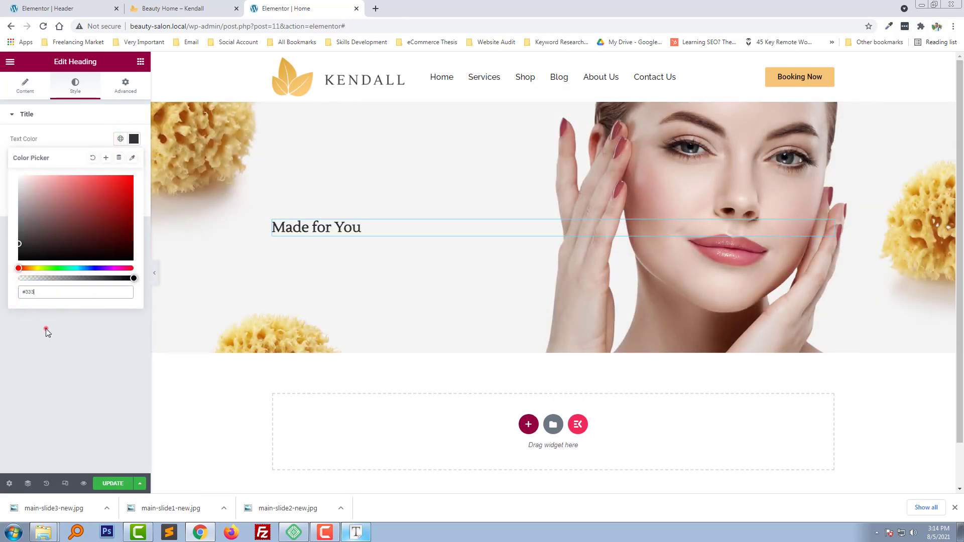
left_click(46, 328)
Set the "Made for You" heading's font size to 90 px.
left_click(133, 160)
left_click(118, 241)
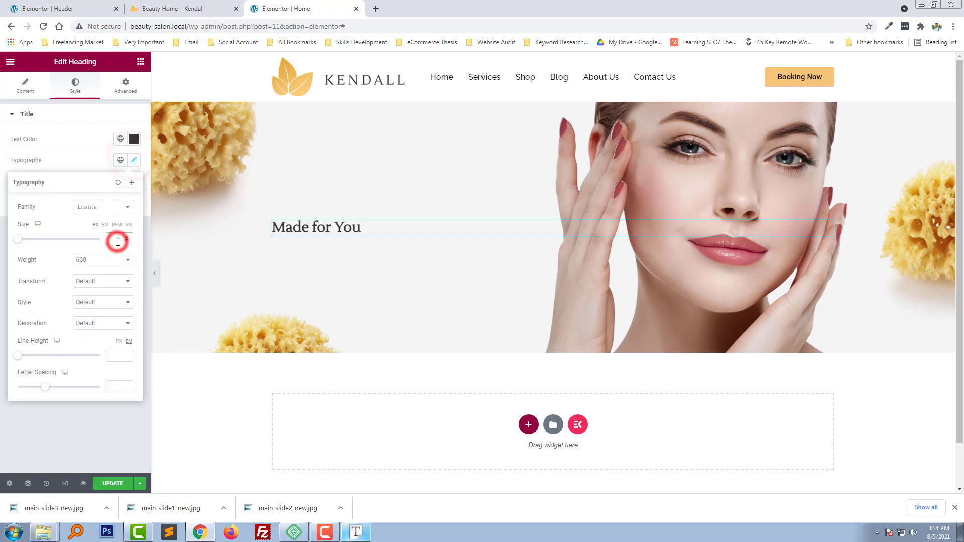
type("90")
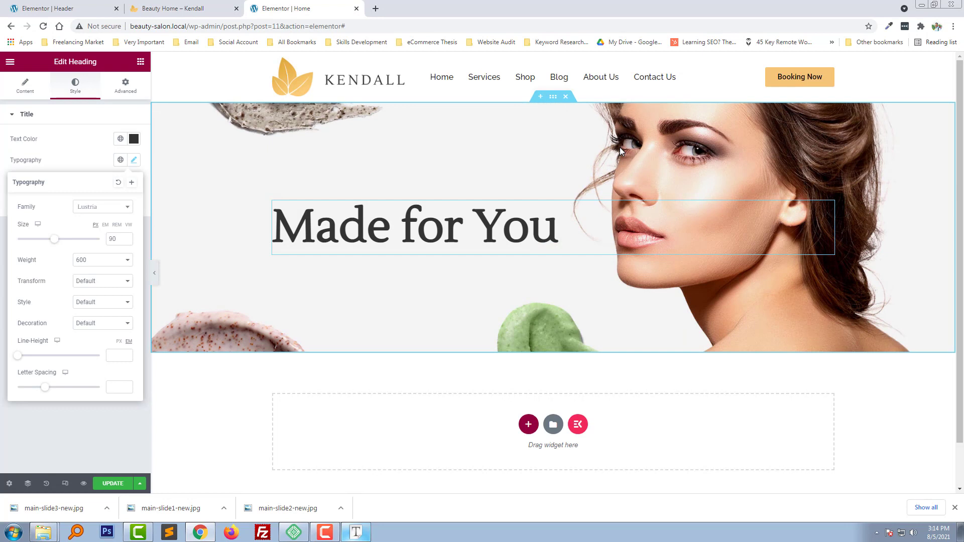
left_click(619, 147)
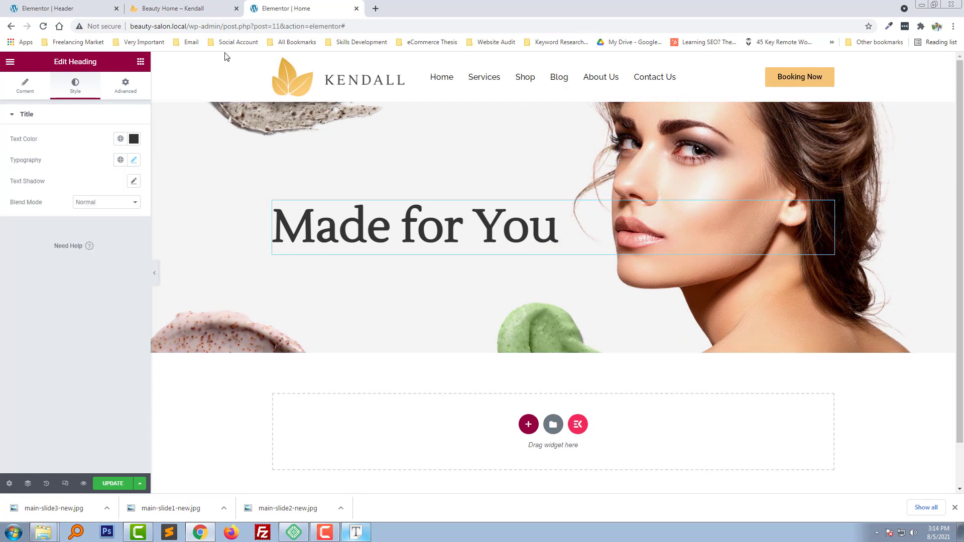
Search Google for "lorem spam dummy text" in a new tab, open lipsum.com and select its introductory paragraphs for copying.
left_click(376, 8)
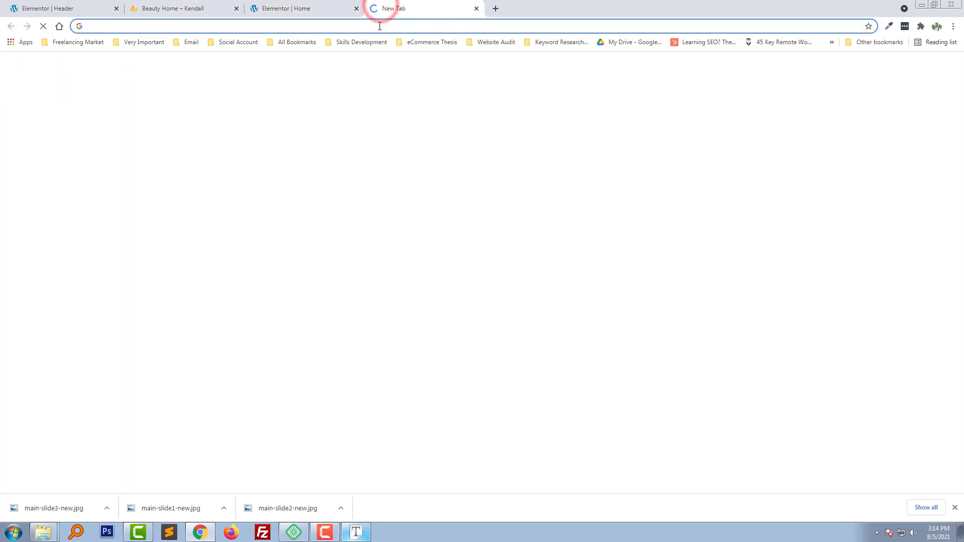
type("lo")
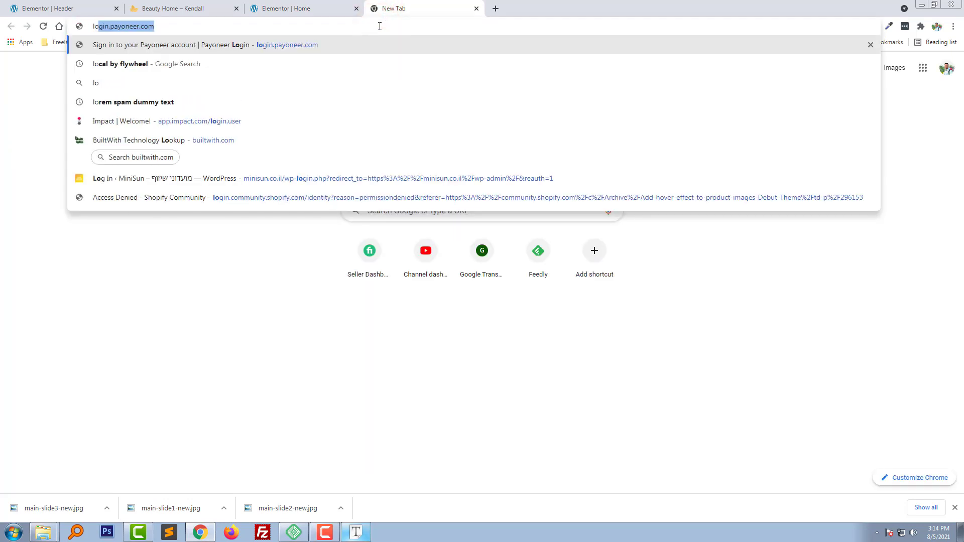
key("Down")
key("Down")
key("Down")
key("Return")
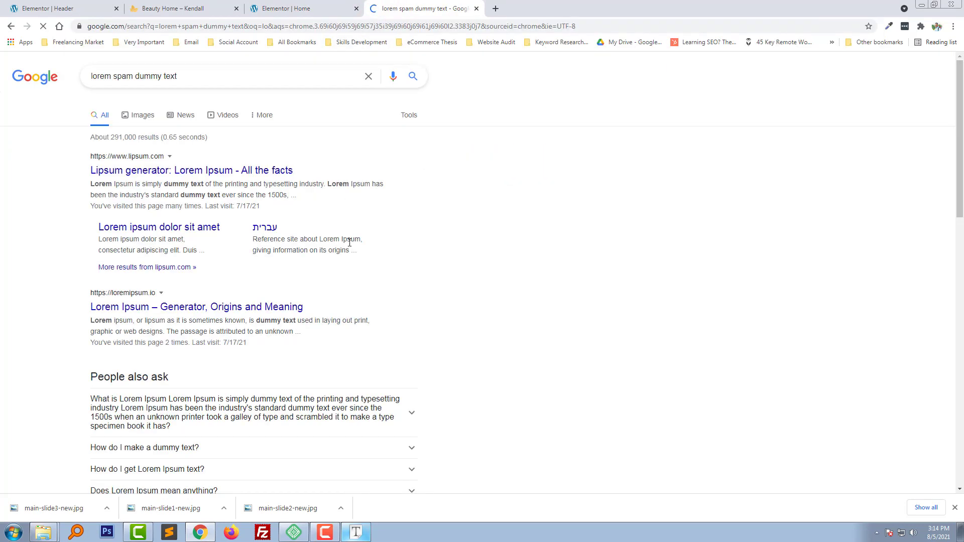
left_click(214, 167)
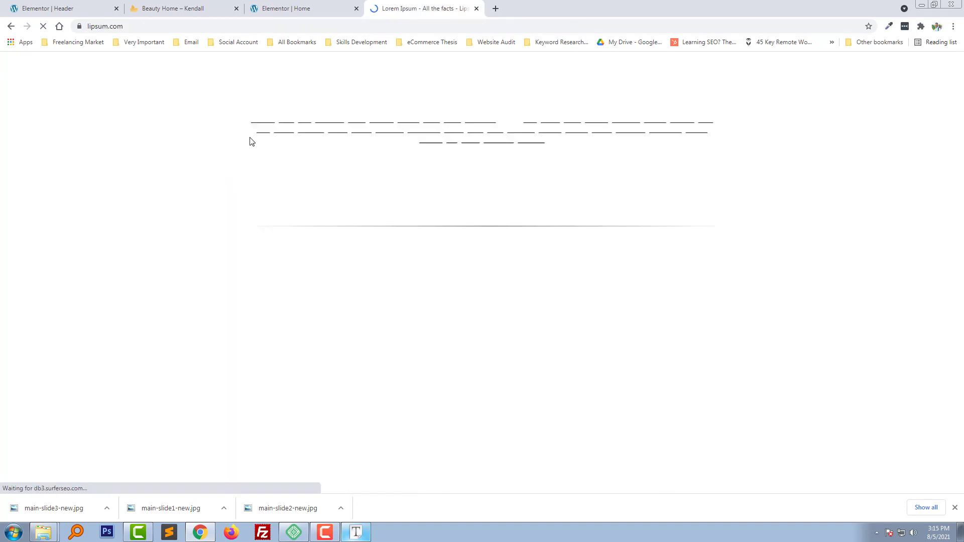
left_click_drag(585, 347, 253, 267)
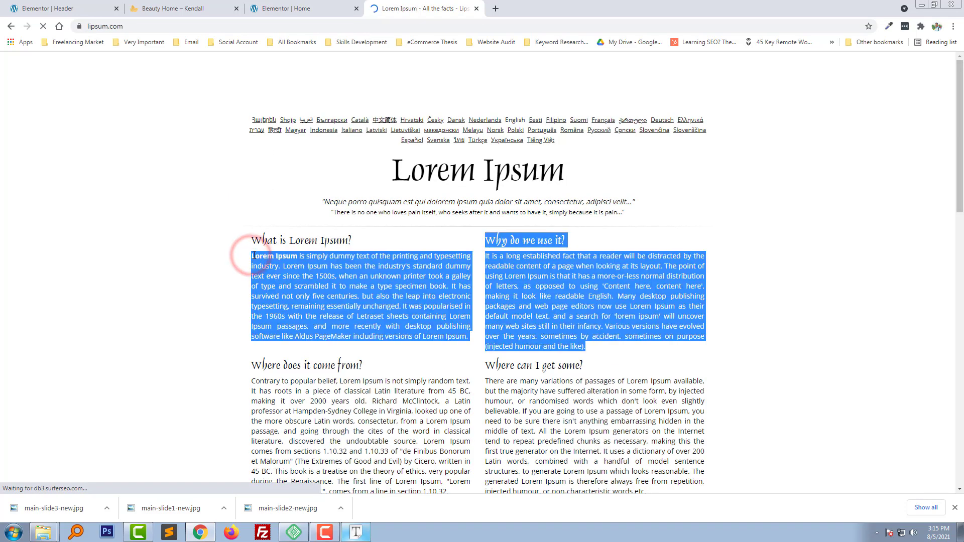
Duplicate the "Made for You" heading in the Home page's hero section.
left_click(280, 9)
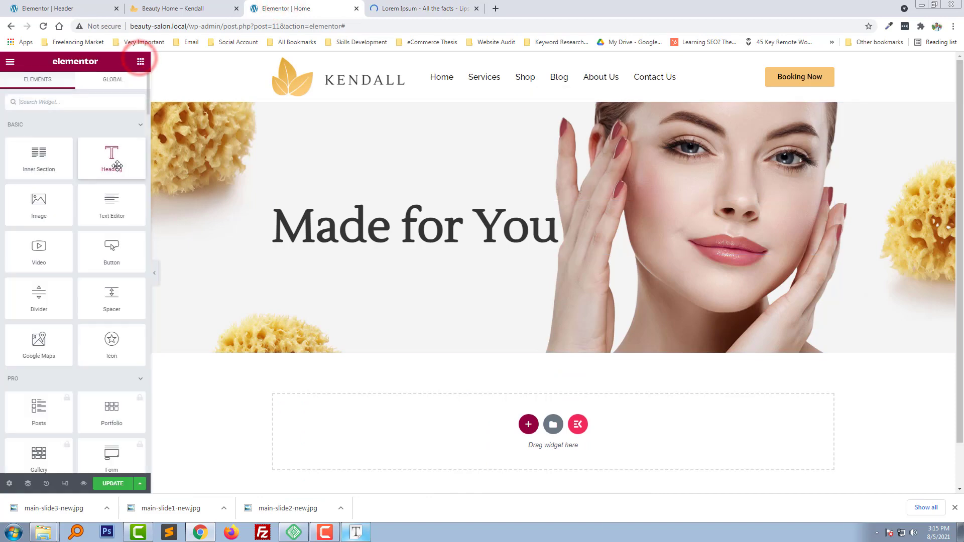
left_click_drag(112, 161, 351, 231)
right_click(304, 216)
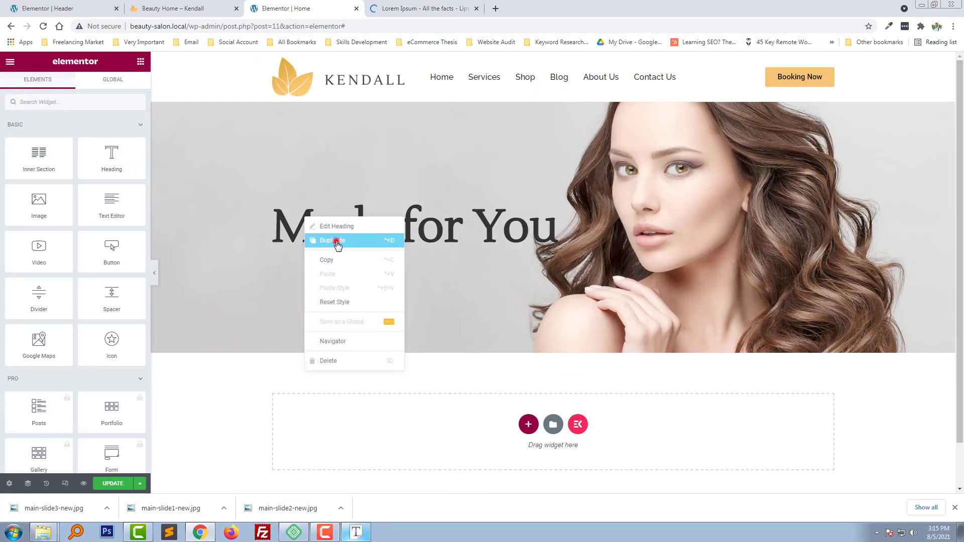
left_click(337, 243)
Replace the duplicated heading's title with the copied text, keeping only "Lorem Ipsum is simply dummy text of the printing and typesetting industry.".
left_click(80, 163)
key("ctrl+a")
key("ctrl+v")
scroll(83, 166, "up", 5)
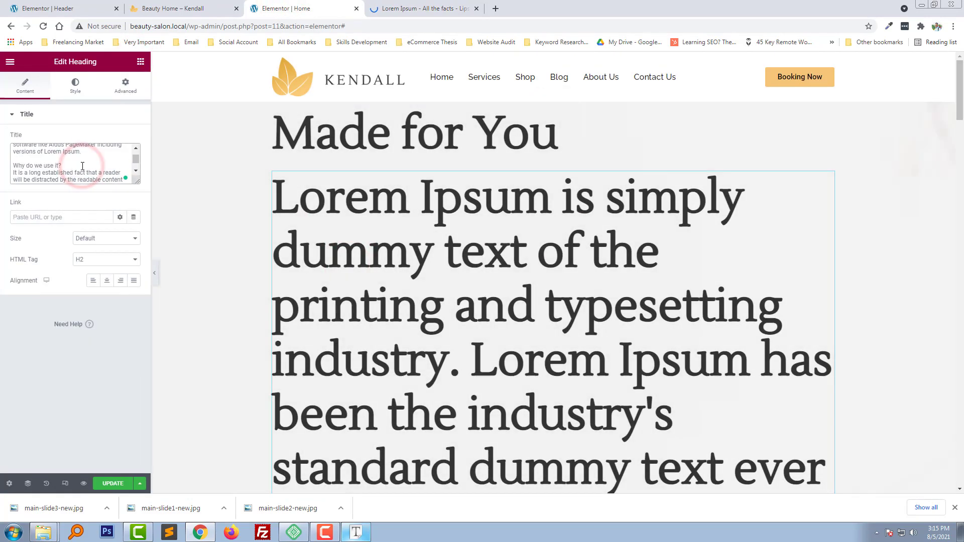
left_click(101, 158)
key("ctrl+shift+End")
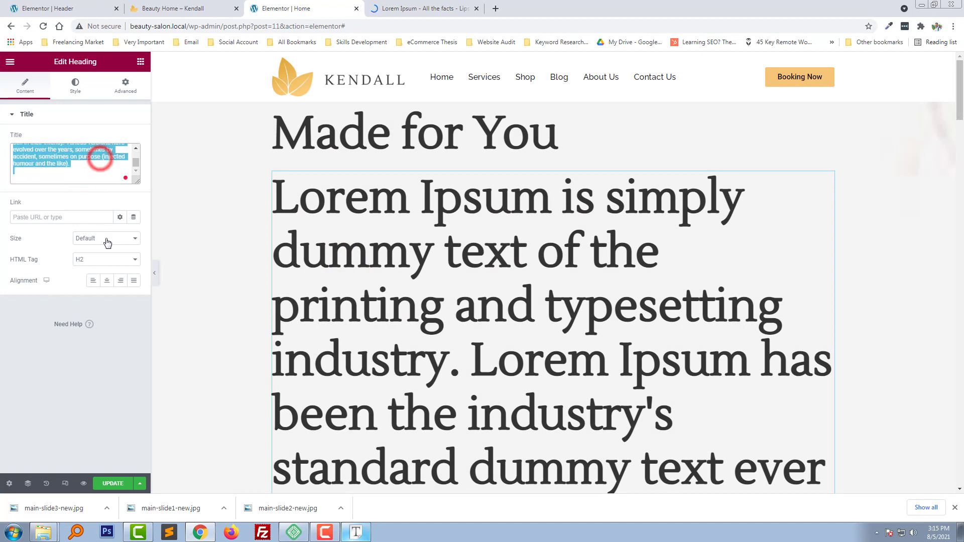
key("Delete")
Set the Lorem Ipsum heading's font size to 24 px.
left_click(75, 82)
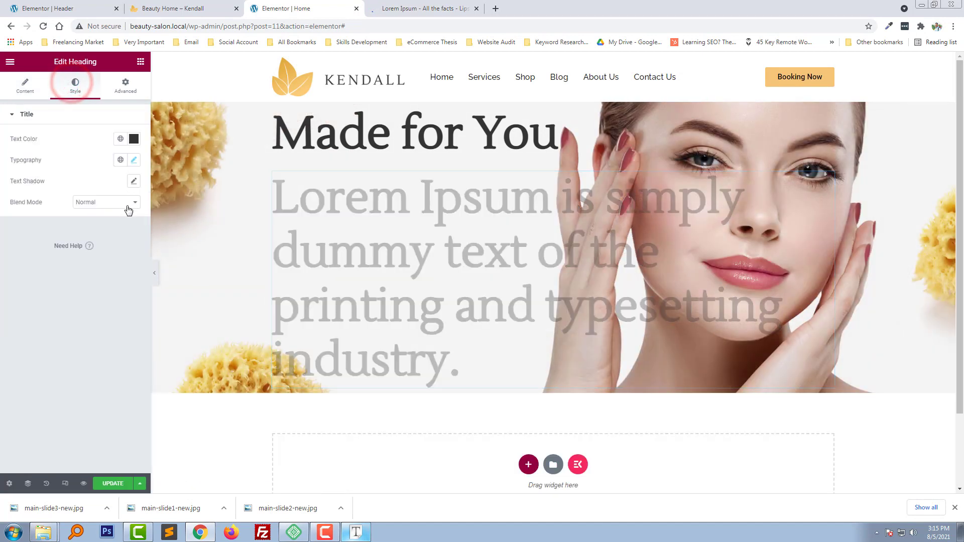
left_click(133, 160)
type("24")
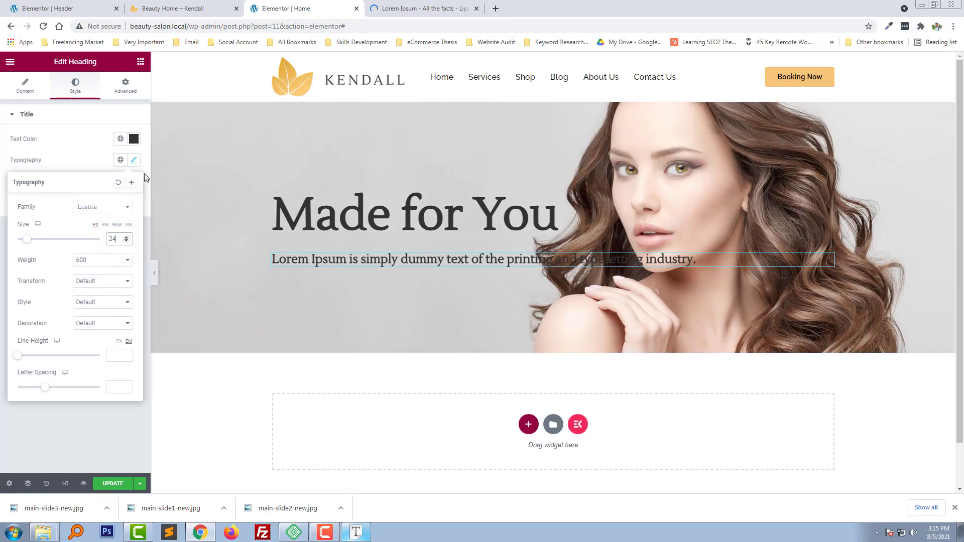
Set the Lorem Ipsum heading's font size to 18 px.
type("18")
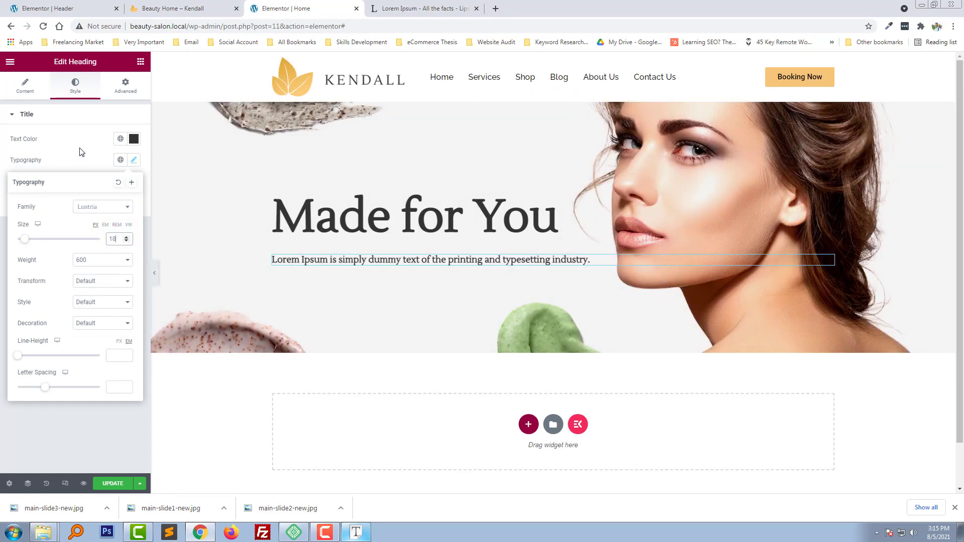
left_click(81, 152)
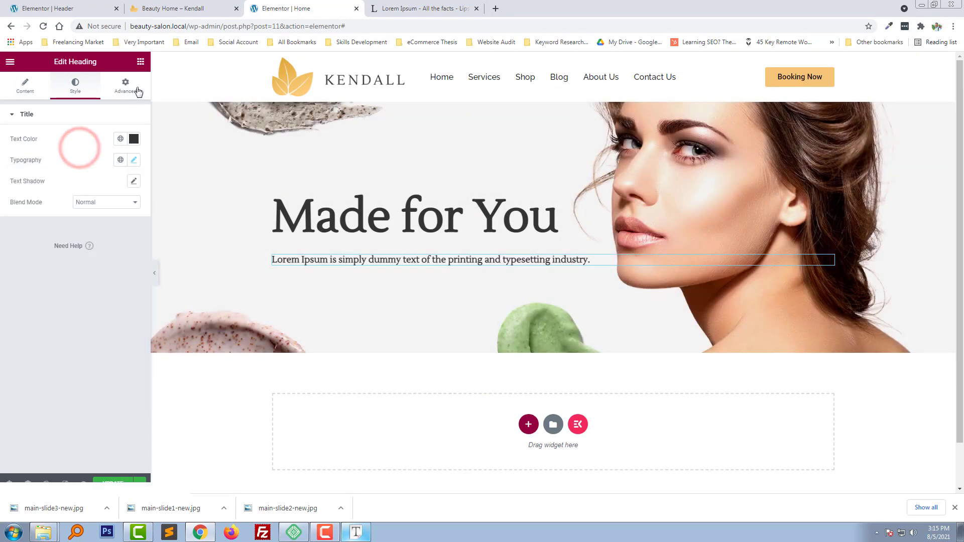
Add a Text Editor widget below the Lorem Ipsum heading and replace its default text with the copied Lorem Ipsum paragraphs.
left_click(140, 62)
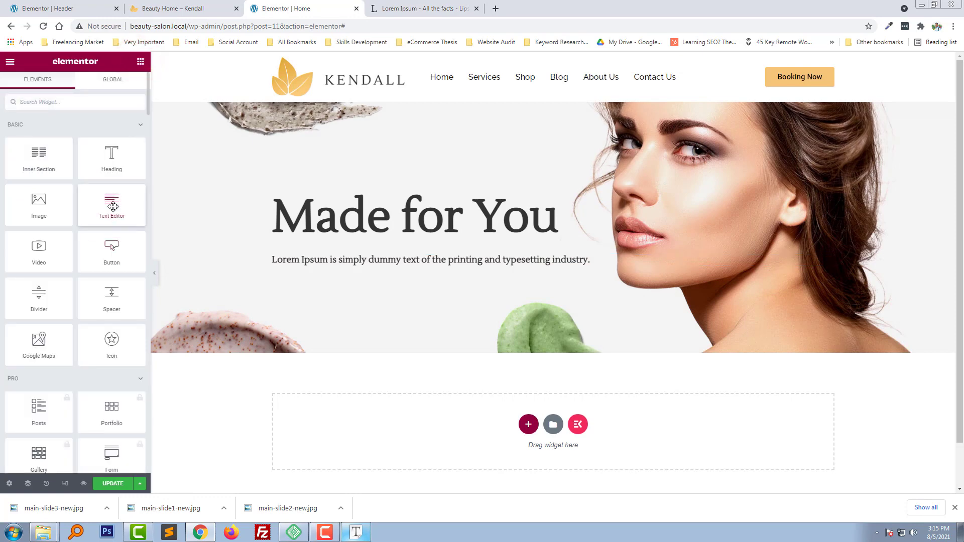
left_click_drag(111, 206, 290, 260)
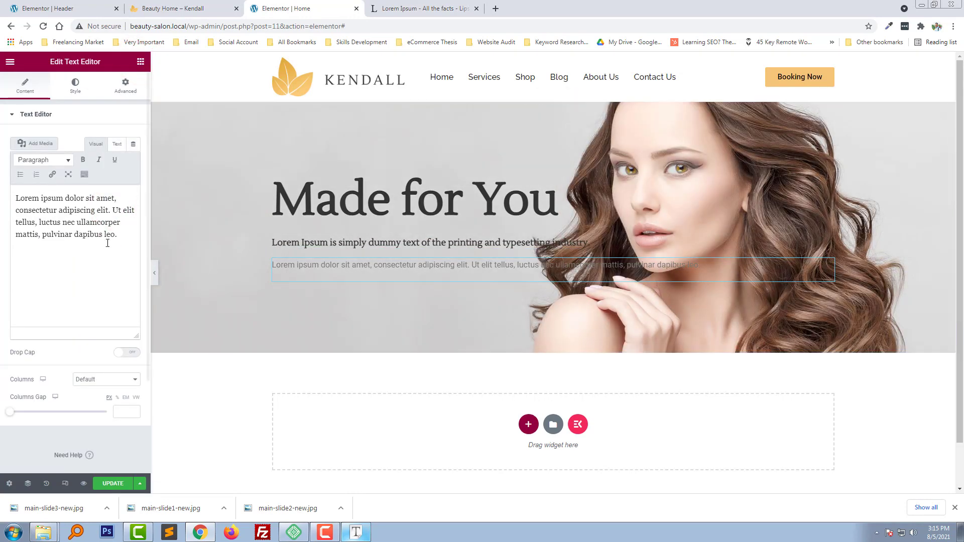
left_click(95, 236)
left_click(186, 5)
left_click(292, 5)
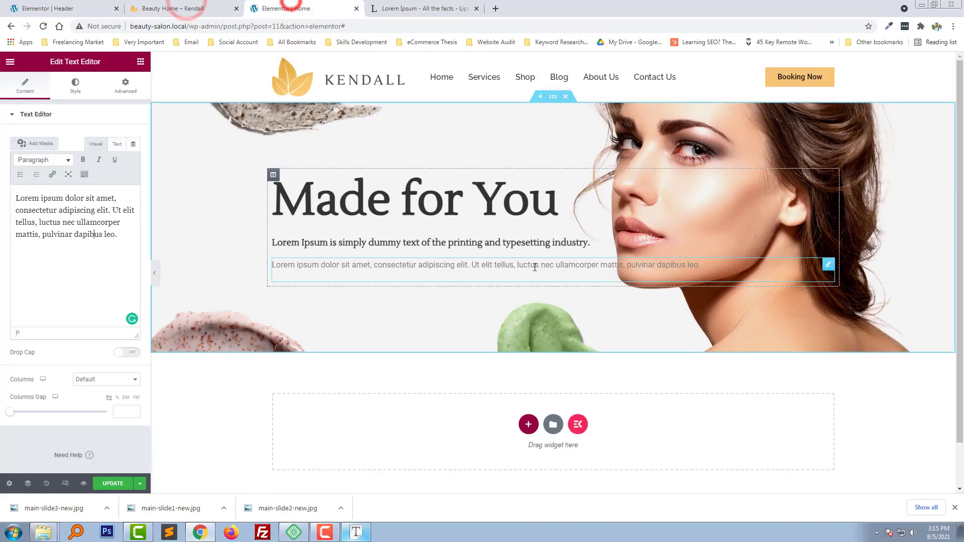
key("ctrl+a")
type("Lorem Ipsum is simply dummy text of the printing and typesetting industry. Lorem Ipsum has been the industry's standard dummy text ever since the 1500s, when an unknown printer took a galley of type and scrambled it to make a type specimen book. It has survived not only five centuries, but also the leap into electronic typesetting, remaining essentially unchanged. It was popularised in the 1960s with the release of Letraset sheets containing Lorem Ipsum passages, and more recently with desktop publishing software like Aldus PageMaker including versions of Lorem Ipsum. Why do we use it? It is a long established fact that a reader will be distracted by the readable content of a page when looking at its layout. The point of using Lorem Ipsum is that it has a more-or-less normal distribution of letters, as opposed to using 'Content here, content here', making it look like readable English. Many desktop publishing packages and web page editors now use Lorem Ipsum as their default model text, and a search for 'lorem ipsum' will uncover many web sites still in their infancy. Various versions have evolved over the years, sometimes by accident, sometimes on purpose (injected humour and the like).")
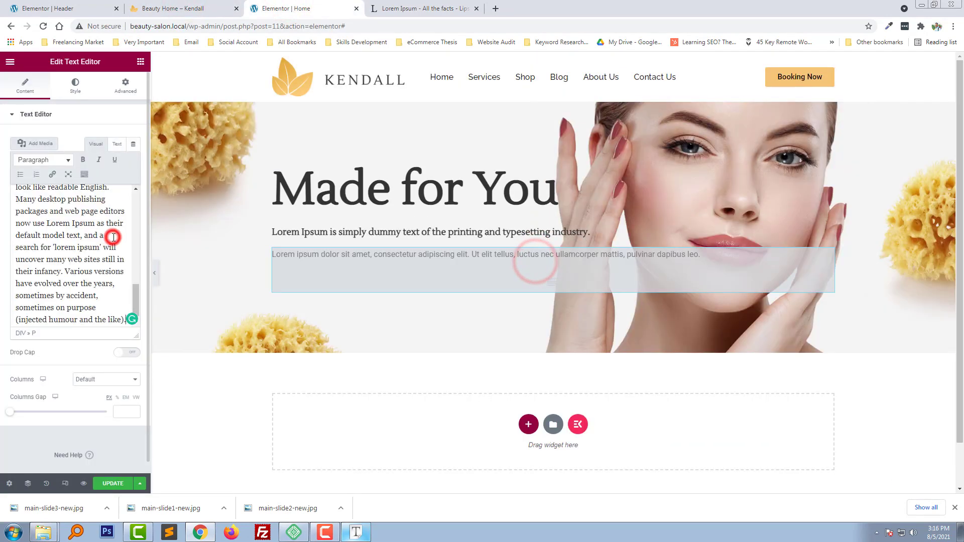
Trim the paragraph text so it ends at "make a type specimen book." and remove the bold formatting from "Lorem Ipsum".
scroll(104, 248, "up", 10)
scroll(103, 248, "down", 2)
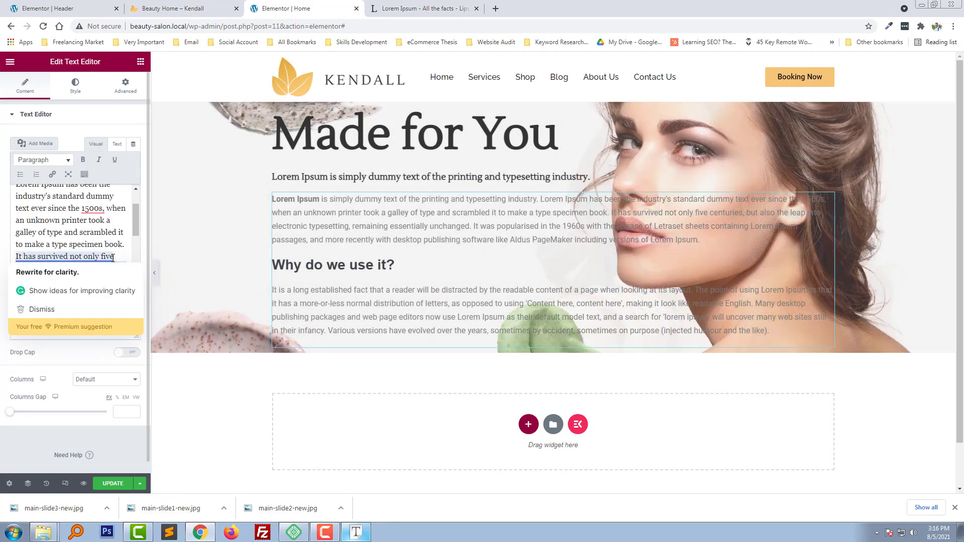
left_click_drag(16, 256, 114, 388)
key("BackSpace")
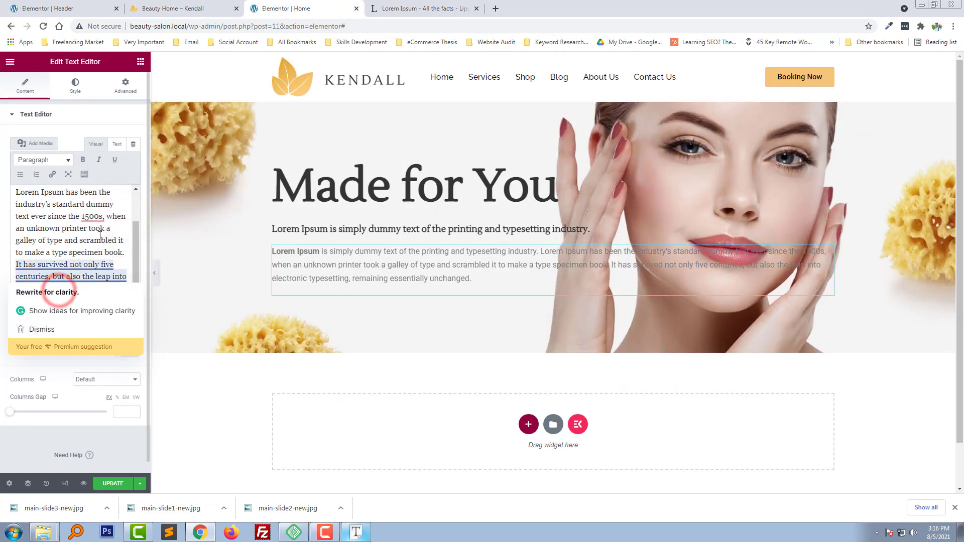
scroll(50, 251, "up", 2)
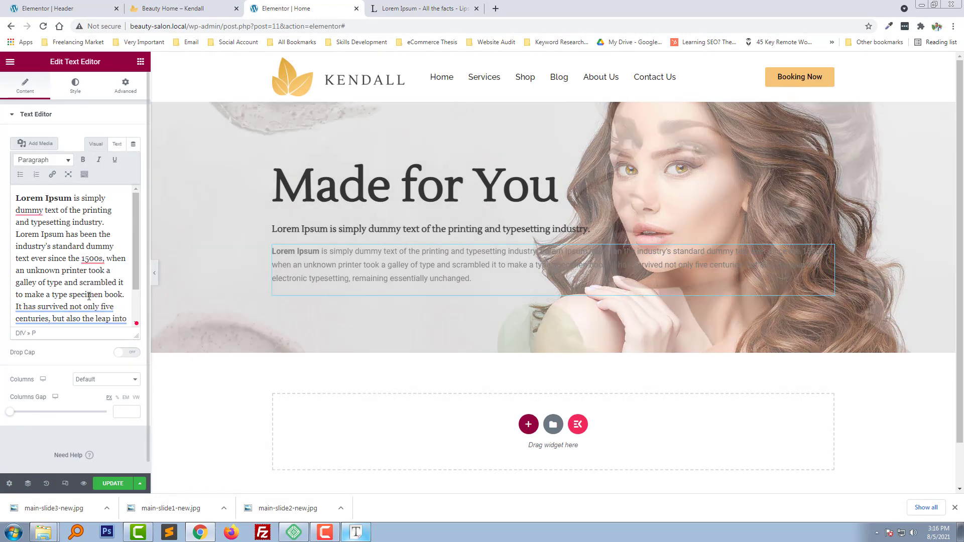
left_click_drag(123, 295, 130, 352)
key("BackSpace")
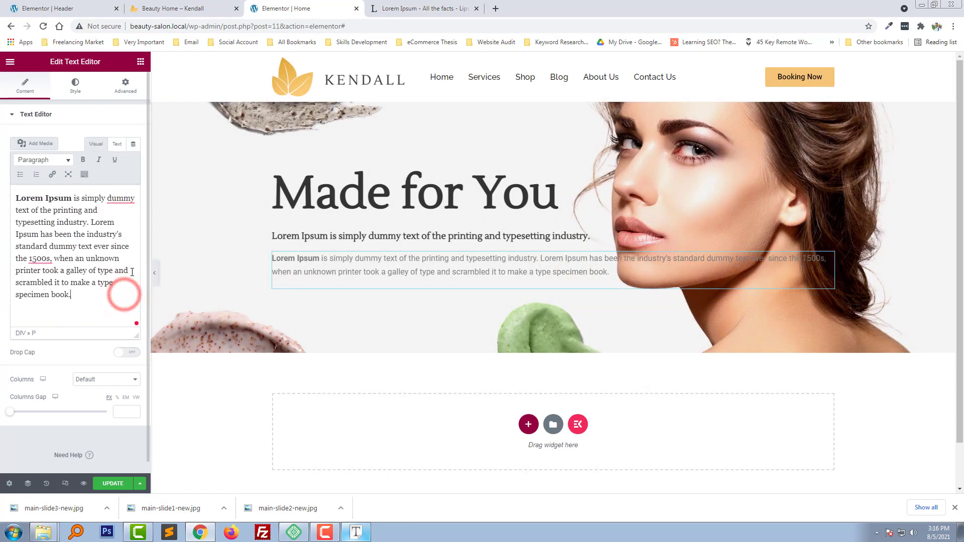
left_click_drag(16, 198, 64, 198)
left_click(81, 159)
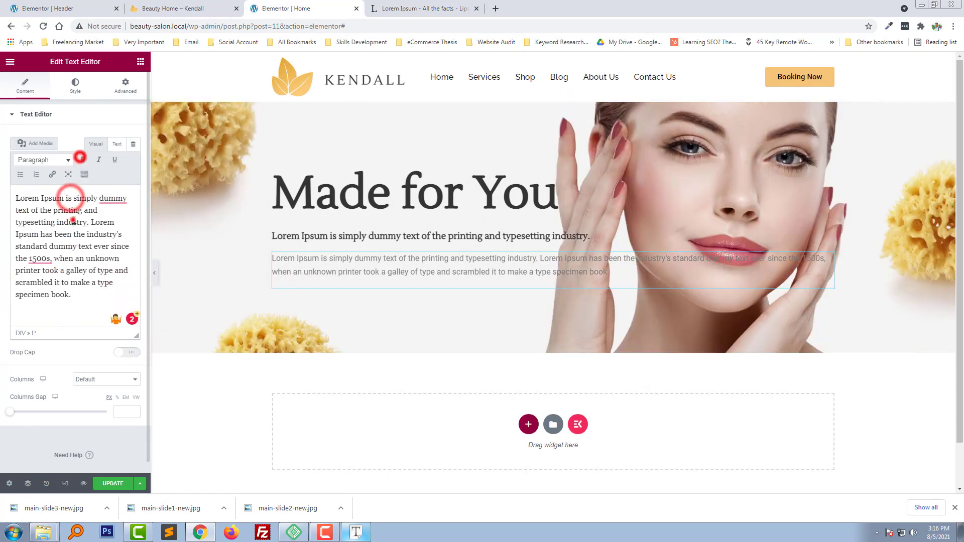
right_click(281, 173)
left_click(290, 205)
right_click(557, 223)
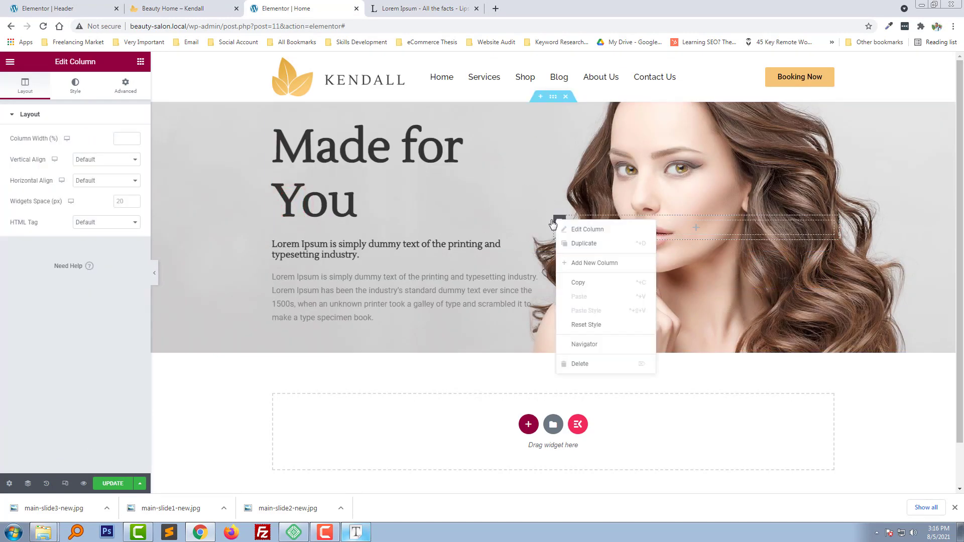
left_click(558, 223)
right_click(559, 223)
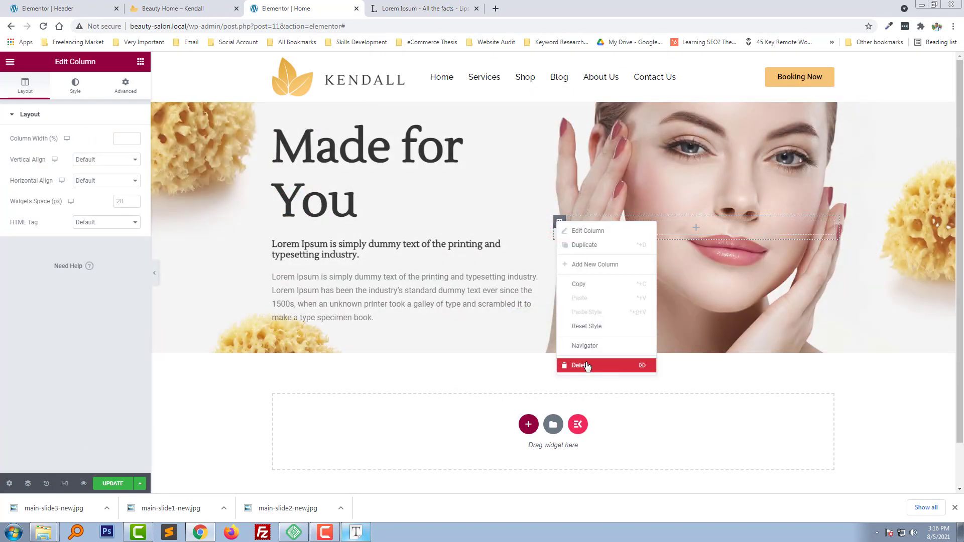
left_click(585, 362)
Place the paragraph in the first column of a two-column inner section below the headings, and set the second column's width to 40%.
left_click_drag(361, 273, 360, 271)
left_click_drag(825, 271, 512, 272)
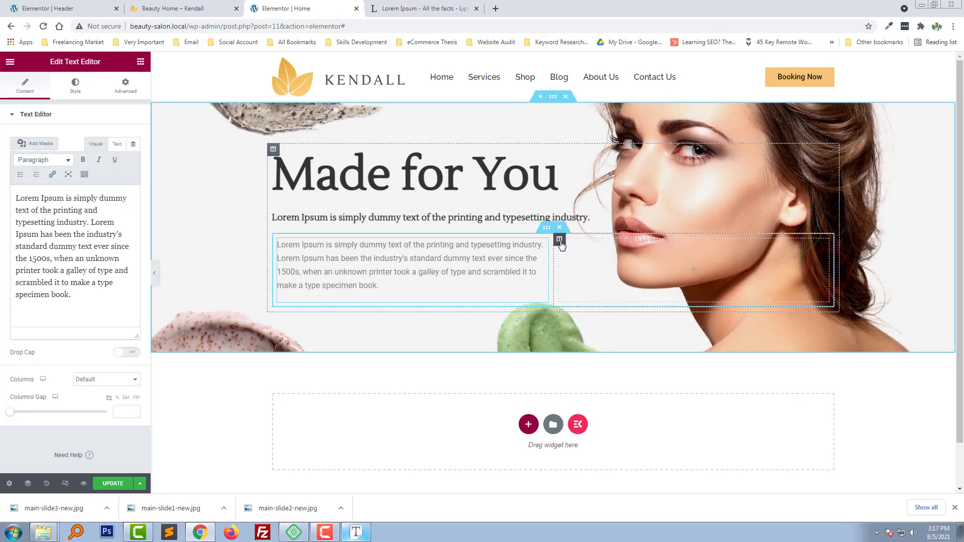
left_click(560, 246)
left_click(120, 139)
type("40")
Set the hero paragraph's text color to black and its font family to Raleway.
left_click(404, 264)
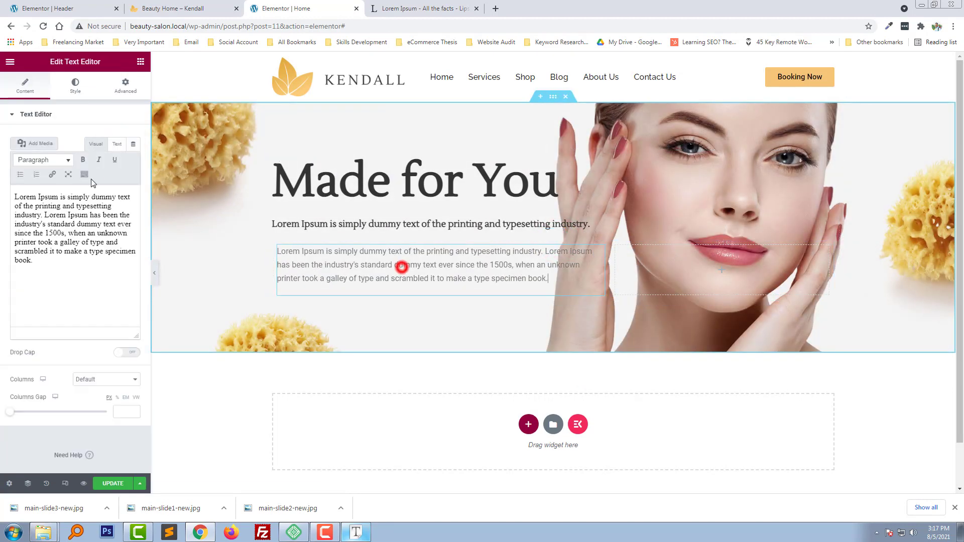
left_click(84, 96)
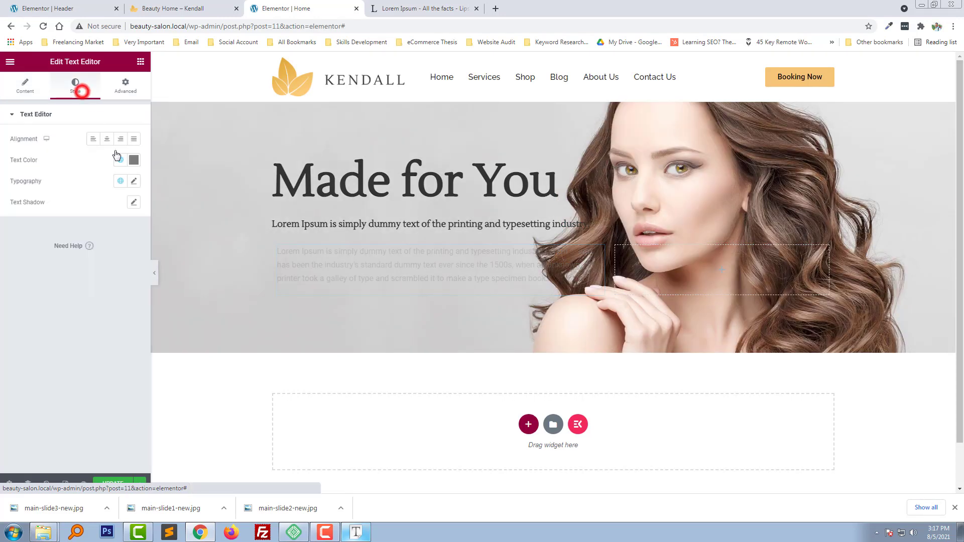
left_click(134, 160)
left_click(48, 254)
left_click(94, 162)
left_click(134, 181)
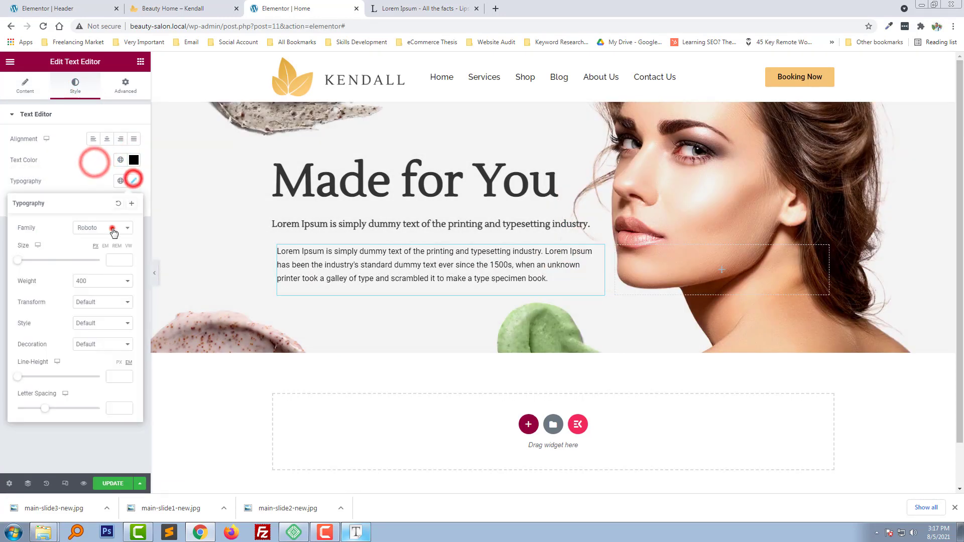
left_click(112, 228)
left_click(100, 242)
type("ral")
left_click(93, 292)
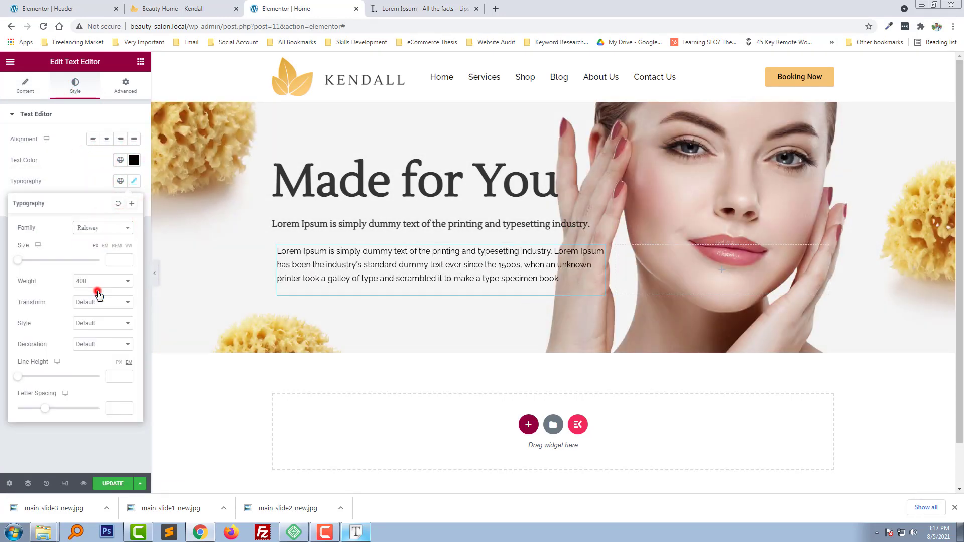
Inspect the Kendall demo's hero paragraph with Font Finder and select its text color hex code for copying.
left_click(199, 8)
right_click(266, 329)
mouse_move(352, 462)
left_click(437, 462)
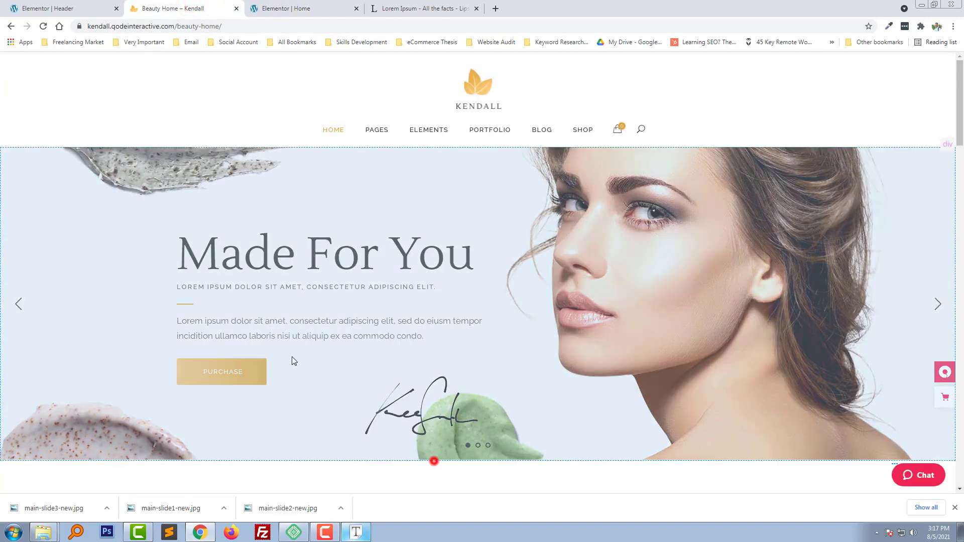
left_click(491, 319)
left_click(460, 130)
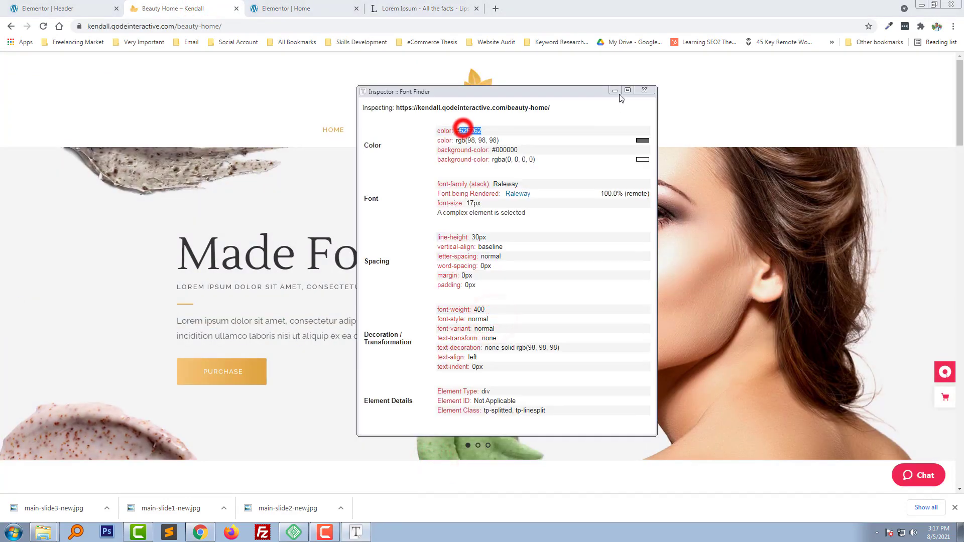
Set the hero paragraph's text color to #626262 on the Home page in Elementor.
left_click(297, 7)
left_click(134, 159)
type("626262")
left_click(134, 160)
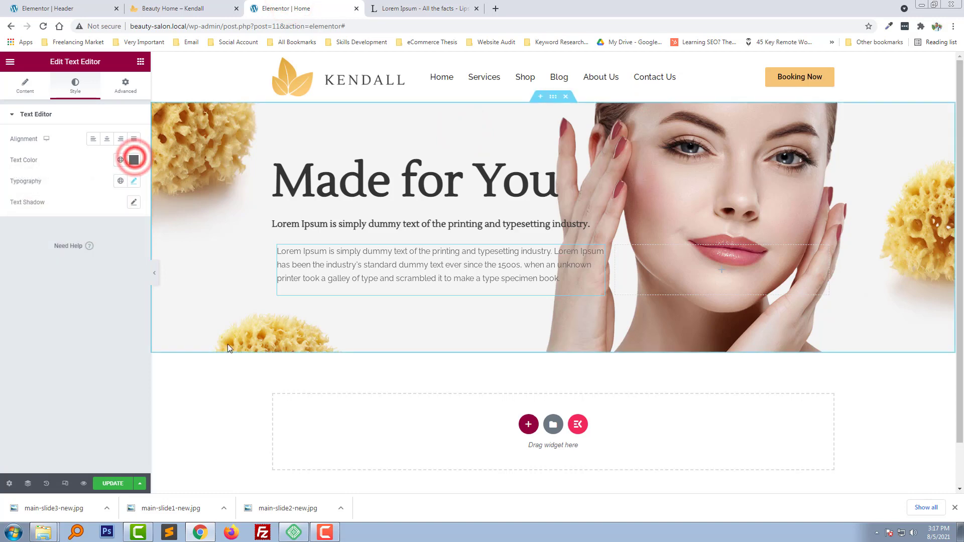
left_click(67, 362)
left_click(172, 8)
left_click(288, 6)
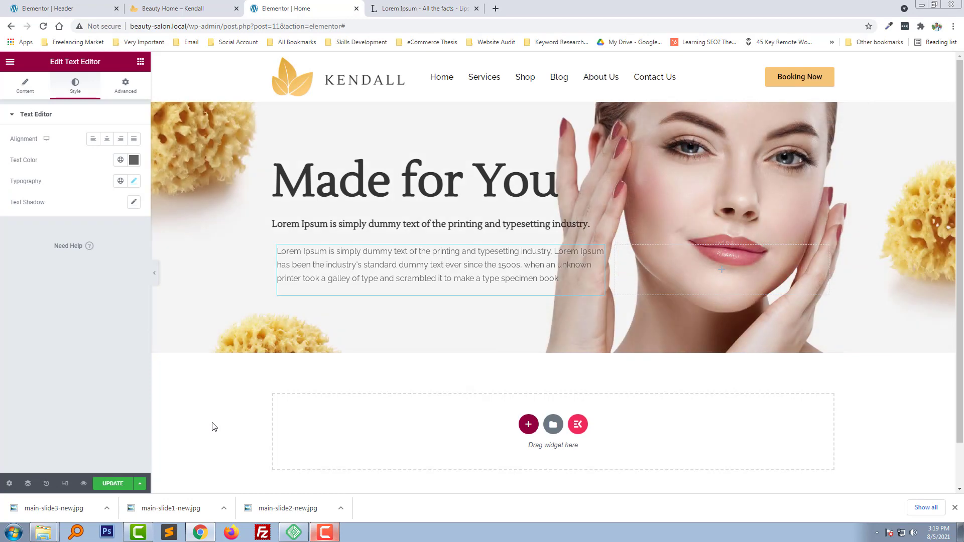
left_click(187, 6)
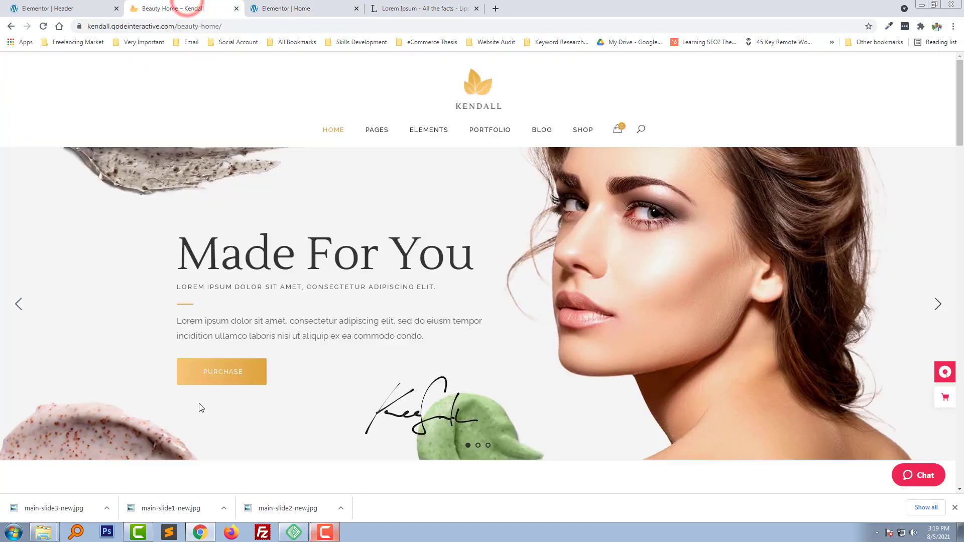
Add a Button widget below the hero paragraph and set its text to "Purchase".
left_click(289, 8)
left_click_drag(111, 251, 353, 299)
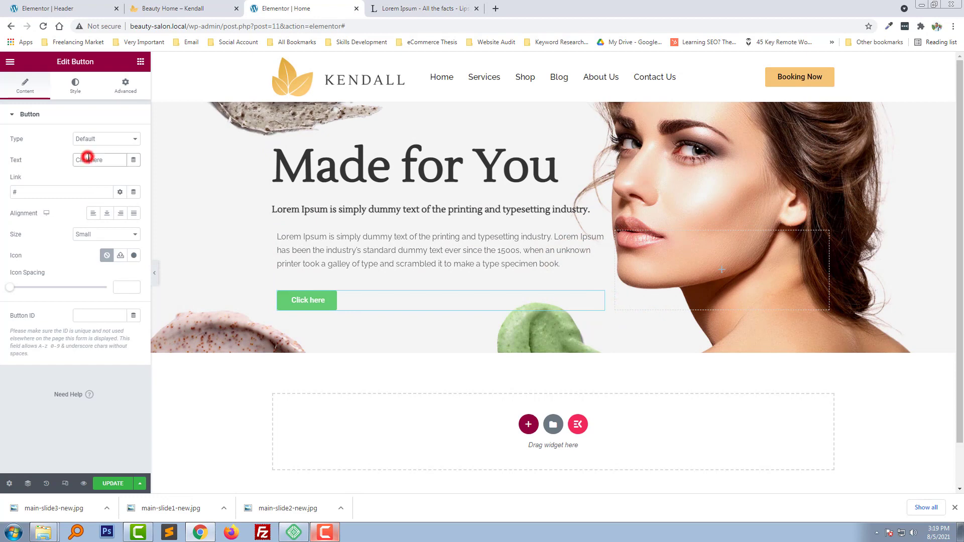
key("ctrl+a")
type("Purchase")
Inspect the Kendall demo's Purchase button link in the developer tools and open its first gradient color, #f6c478.
left_click(187, 7)
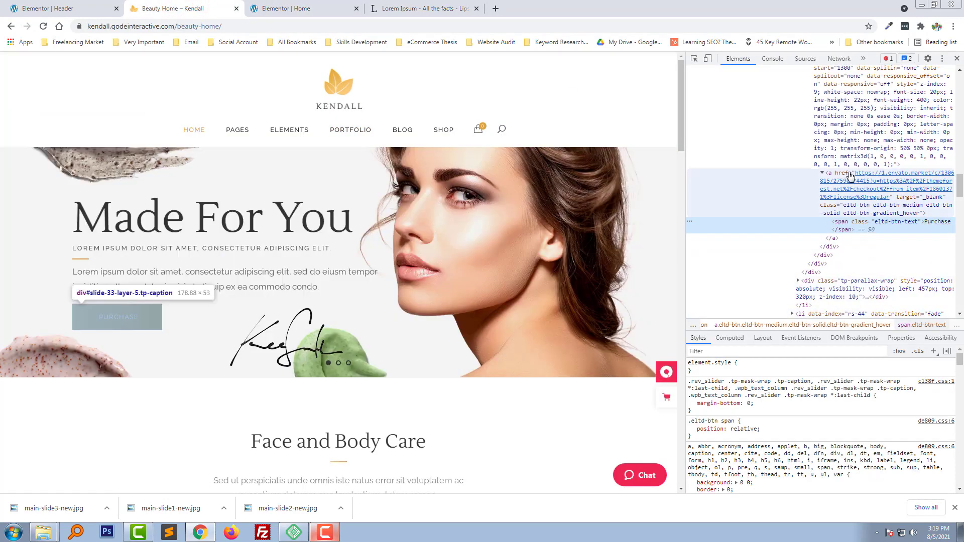
left_click(837, 175)
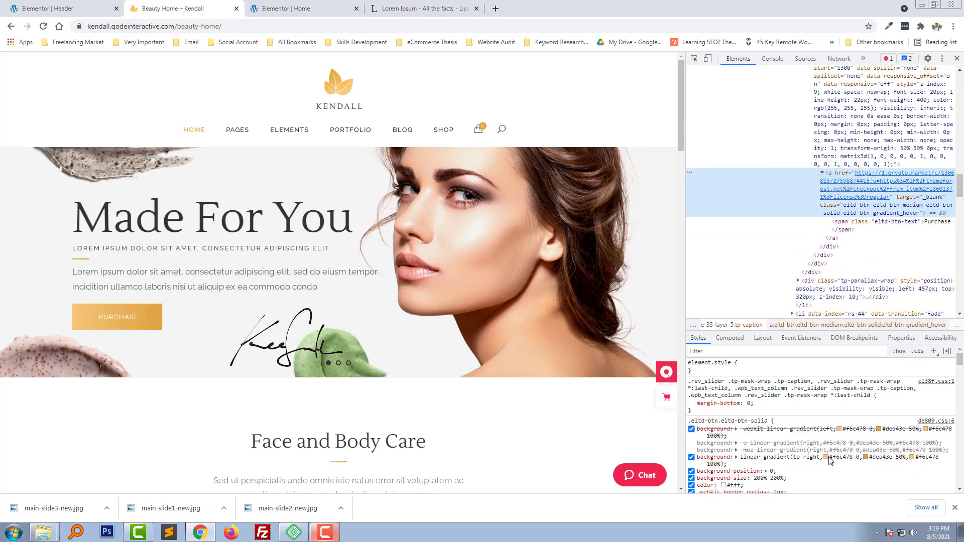
left_click(825, 458)
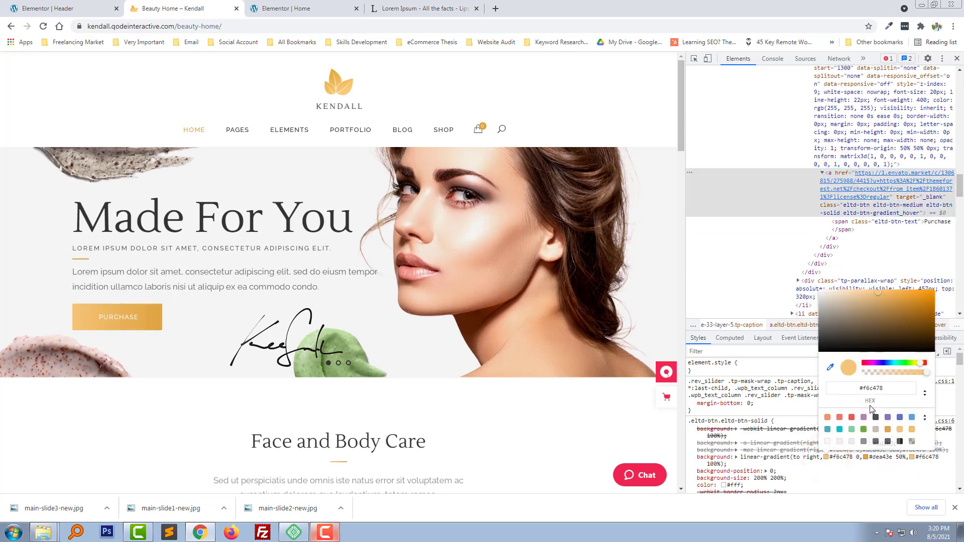
Switch the Home page's Purchase button to a gradient background and open its first color value for editing.
left_click(325, 8)
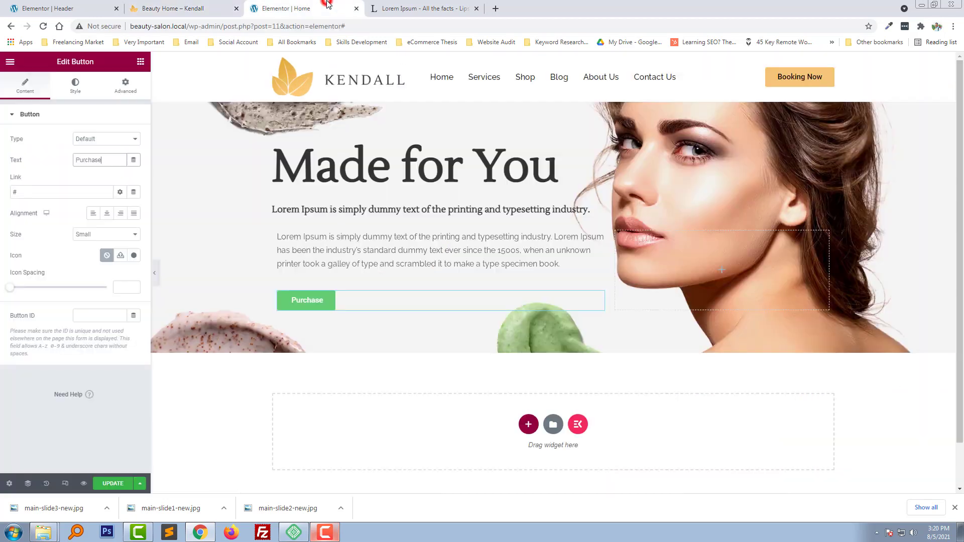
left_click(77, 91)
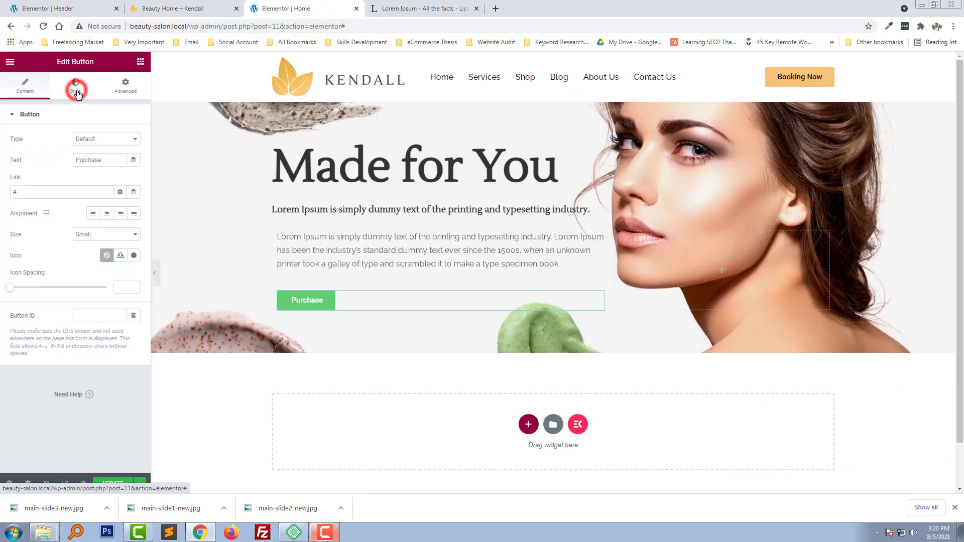
left_click(134, 244)
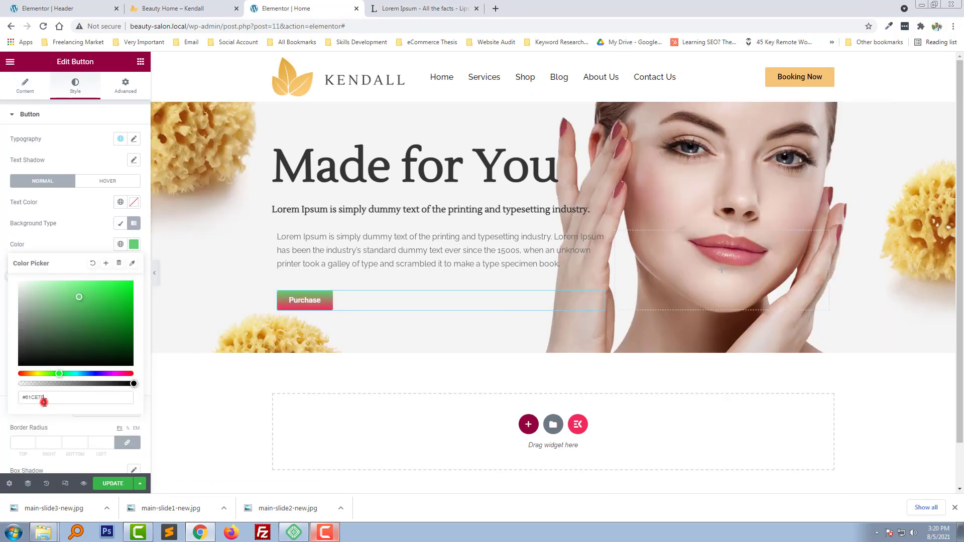
left_click(45, 399)
Copy the middle gradient color #dea43e from the Kendall demo's Purchase button styles.
key("ctrl+shift+Tab")
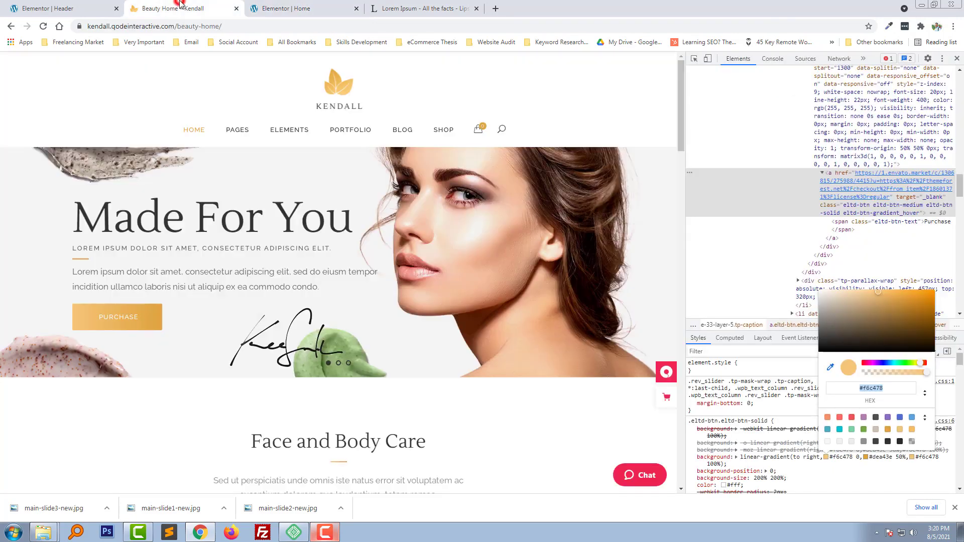
left_click(807, 413)
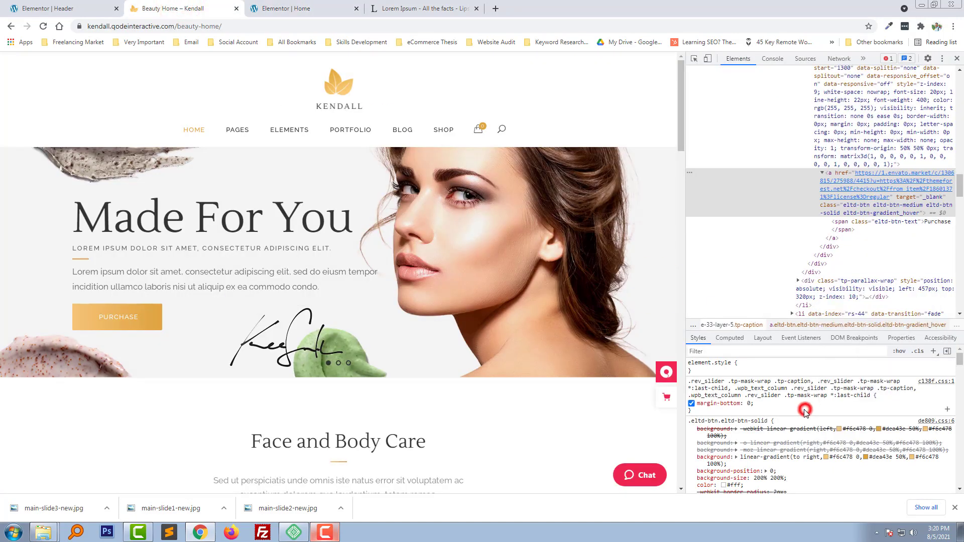
left_click(913, 457)
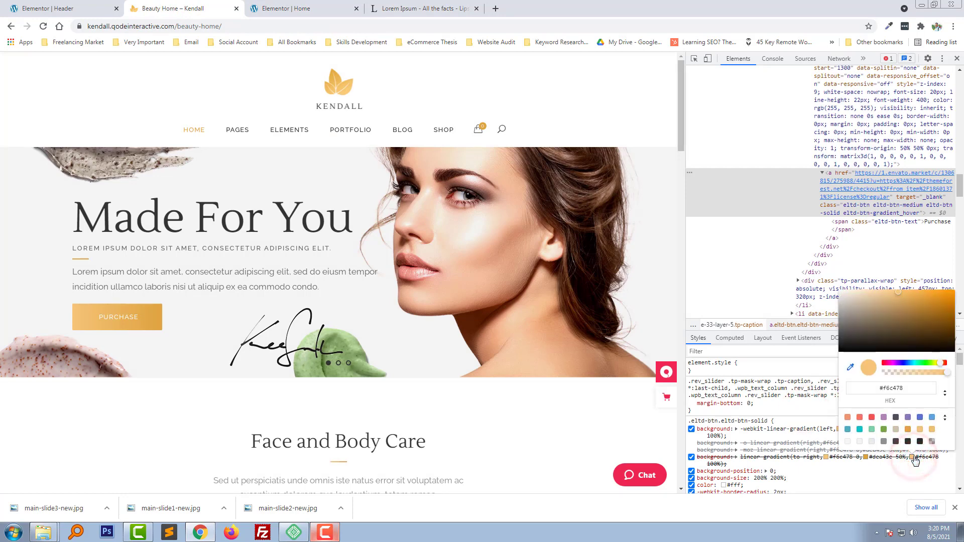
left_click(903, 473)
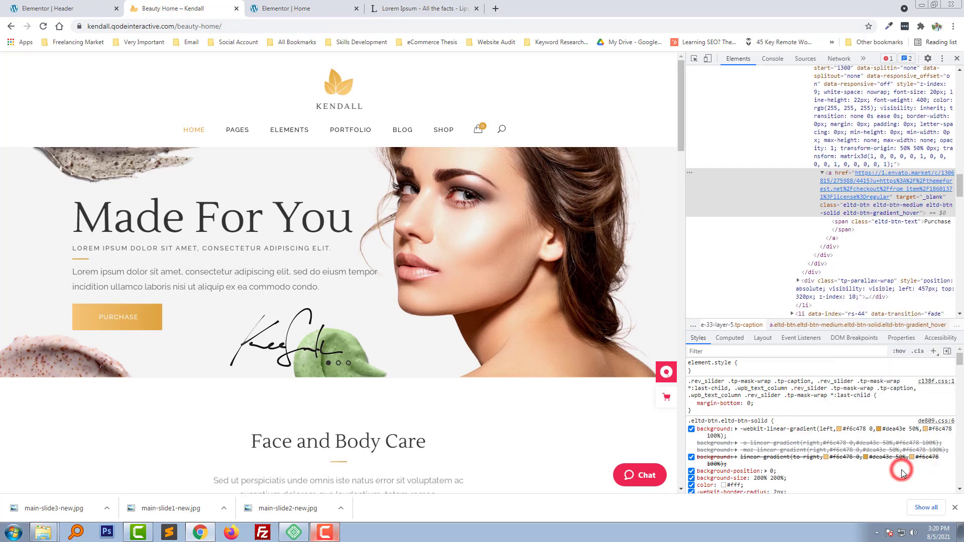
left_click(879, 430)
left_click(895, 361)
key("ctrl+c")
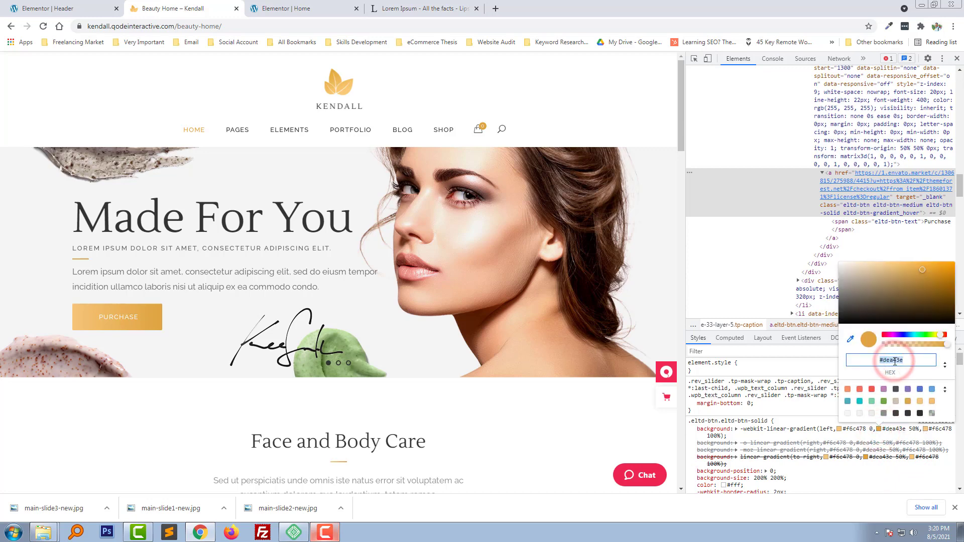
Set the second gradient color of the Home page's Purchase button to #dea43e.
left_click(294, 8)
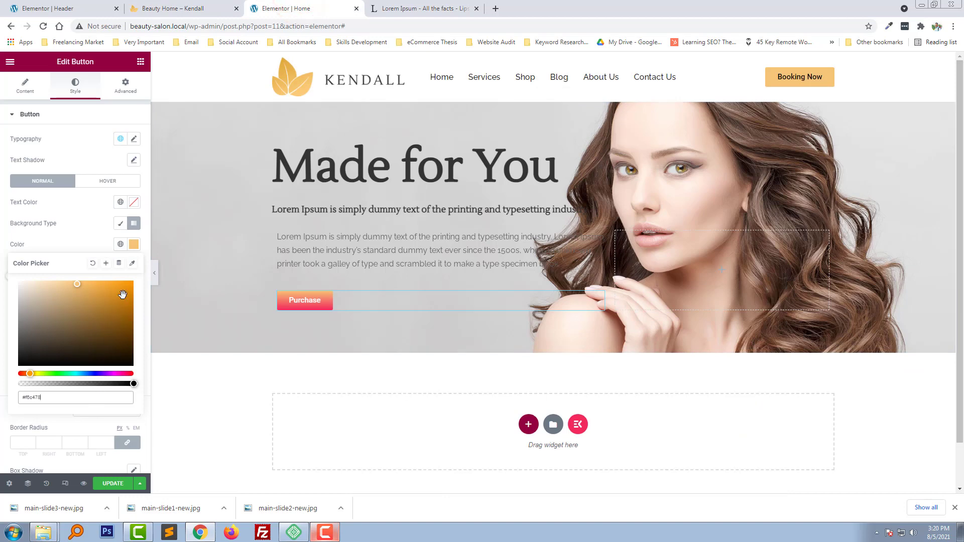
left_click(96, 232)
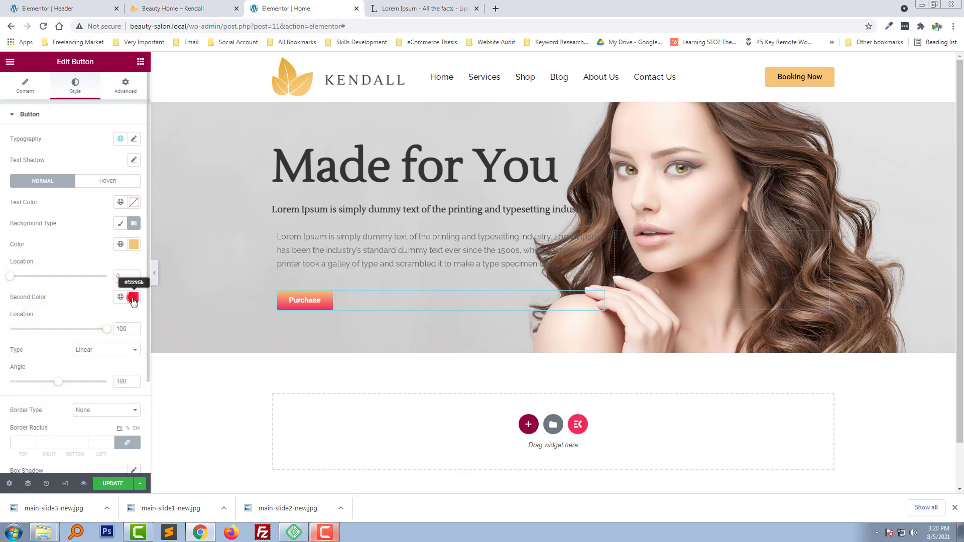
left_click(133, 299)
key("ctrl+v")
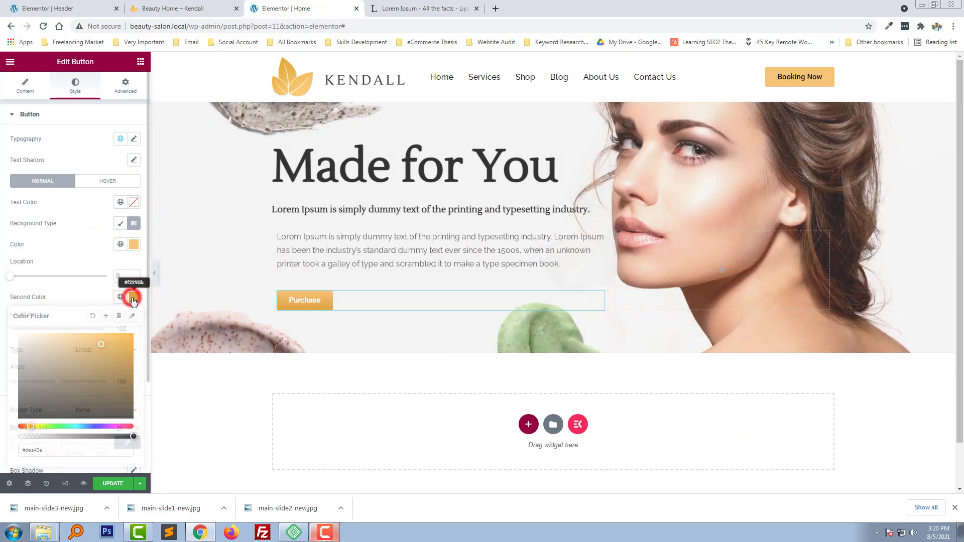
left_click(133, 299)
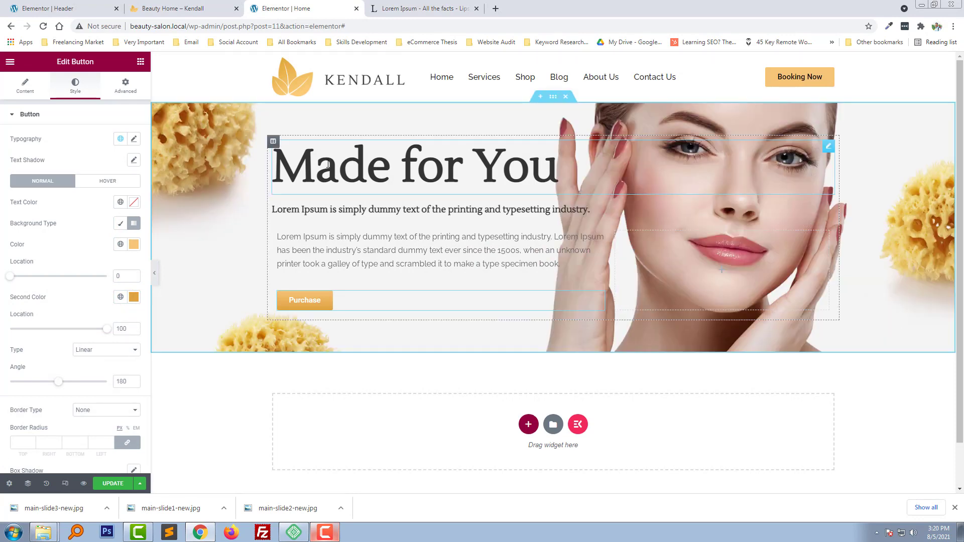
Check the typography settings of the "Made for You" heading for its font family and weight.
left_click(328, 164)
left_click(133, 160)
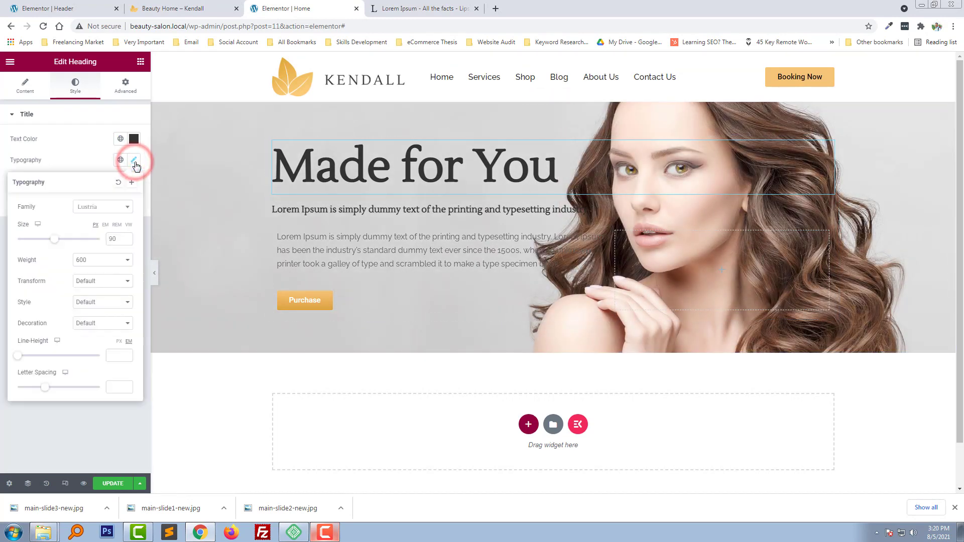
left_click(134, 160)
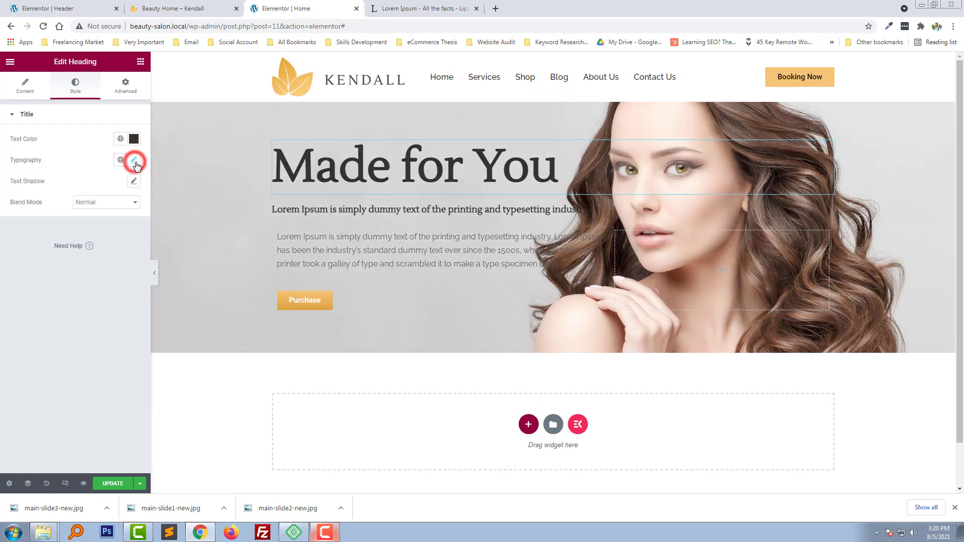
Set the Purchase button's size to Medium and its typography to Lustria, weight 500, with uppercase transform.
left_click(316, 302)
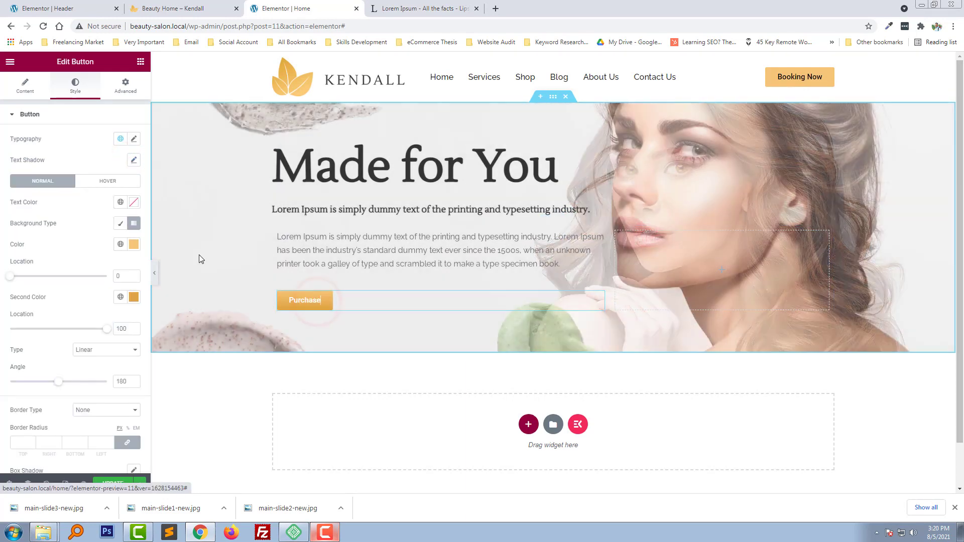
left_click(21, 91)
left_click(105, 234)
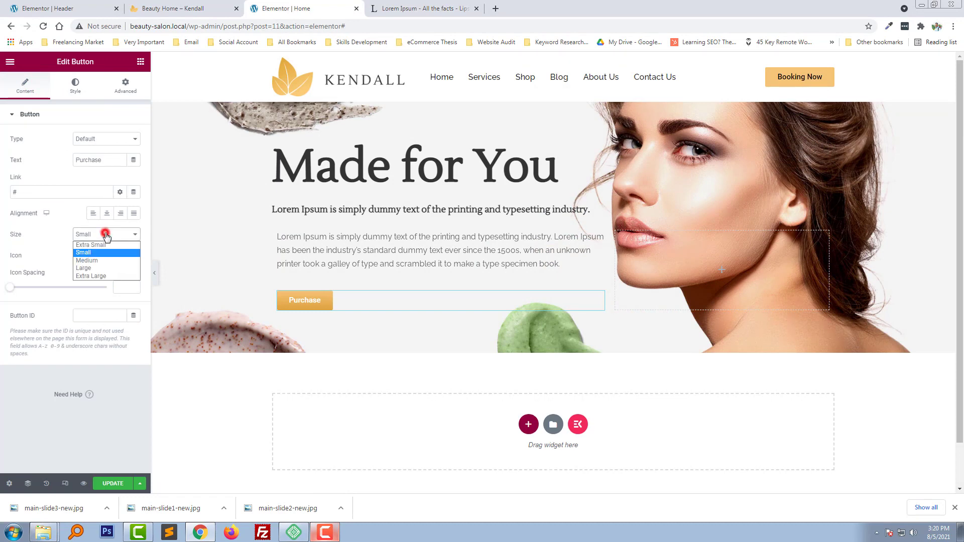
left_click(100, 260)
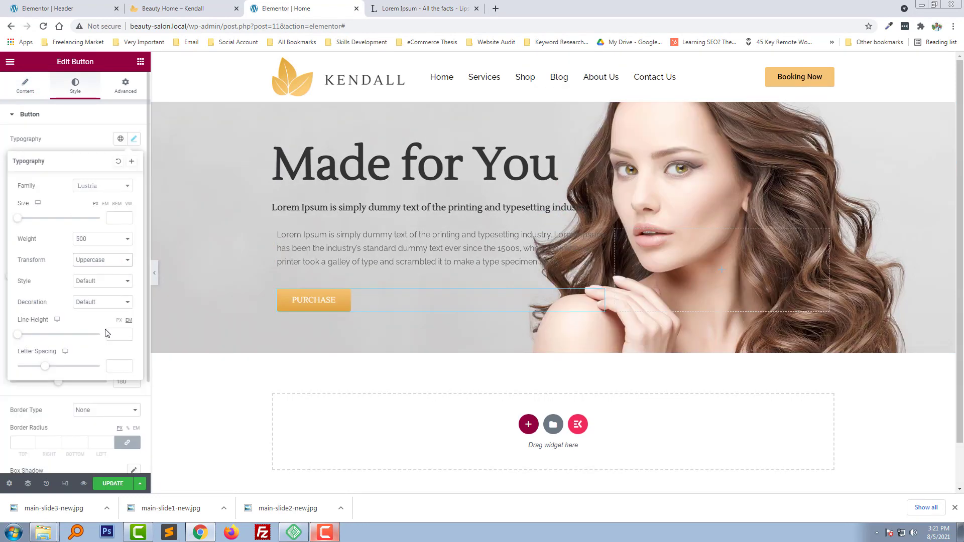
left_click(169, 376)
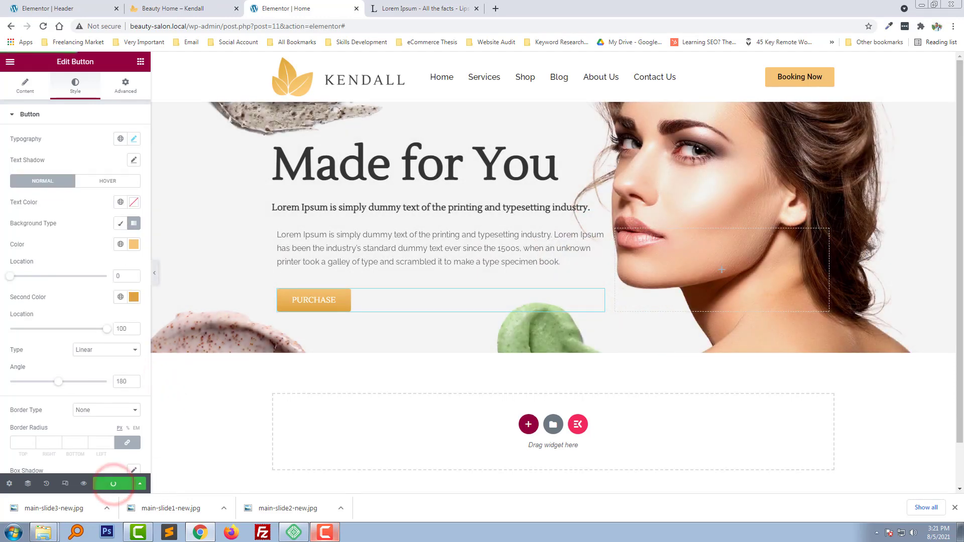
Update the Home page, dismiss the browser's downloads bar and open the live page in its own tab.
left_click(957, 508)
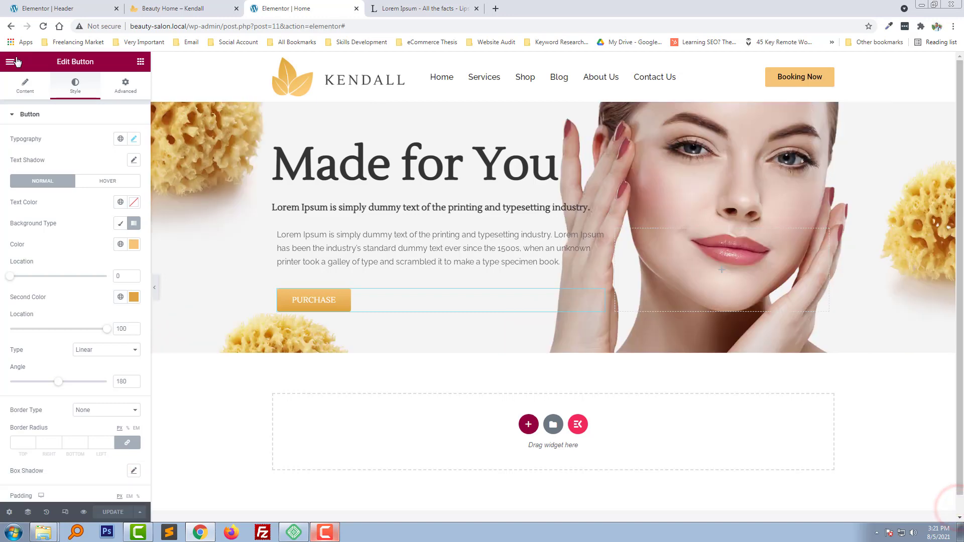
left_click(15, 61)
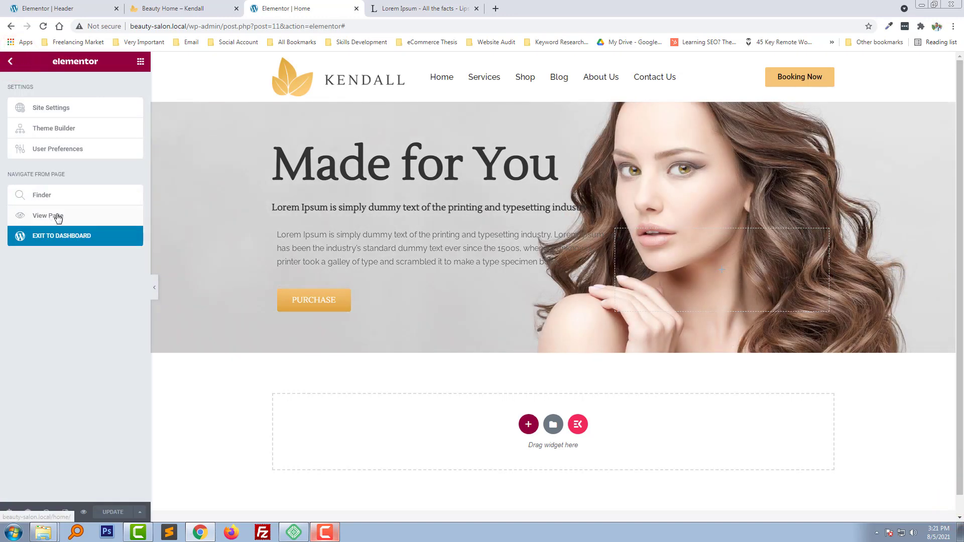
left_click(58, 216)
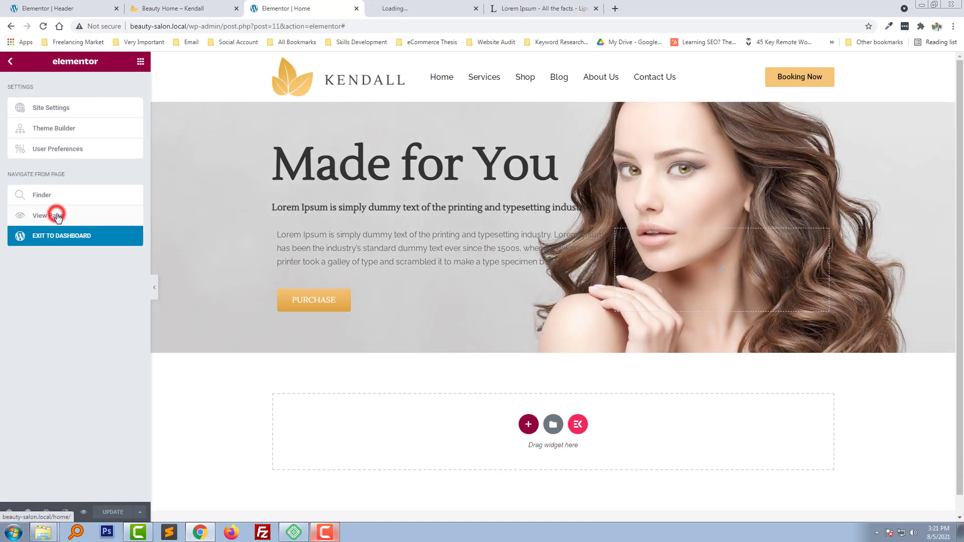
left_click(396, 4)
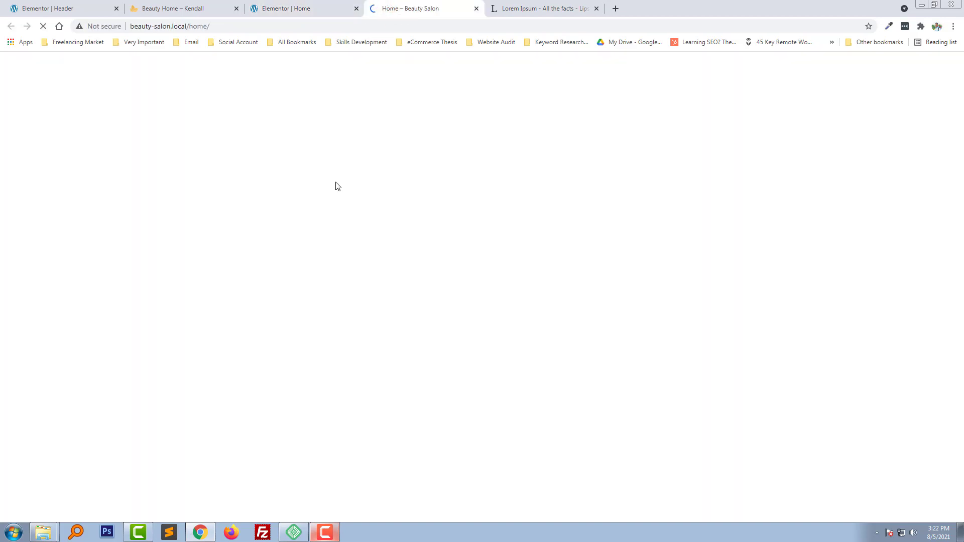